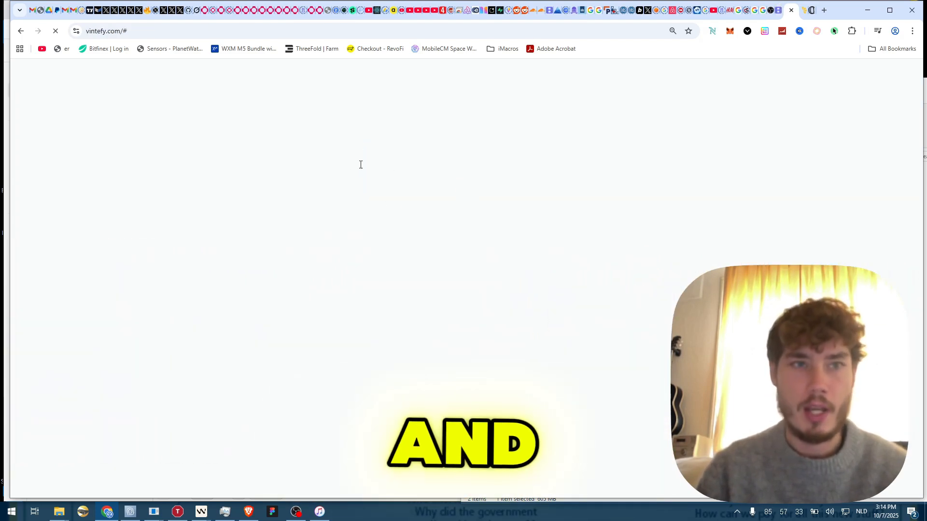
- Highlight part of the Vintefy home page heading, then clear the selection
{"action": "left_click_drag", "start_coordinate": [298, 163], "coordinate": [661, 163]}
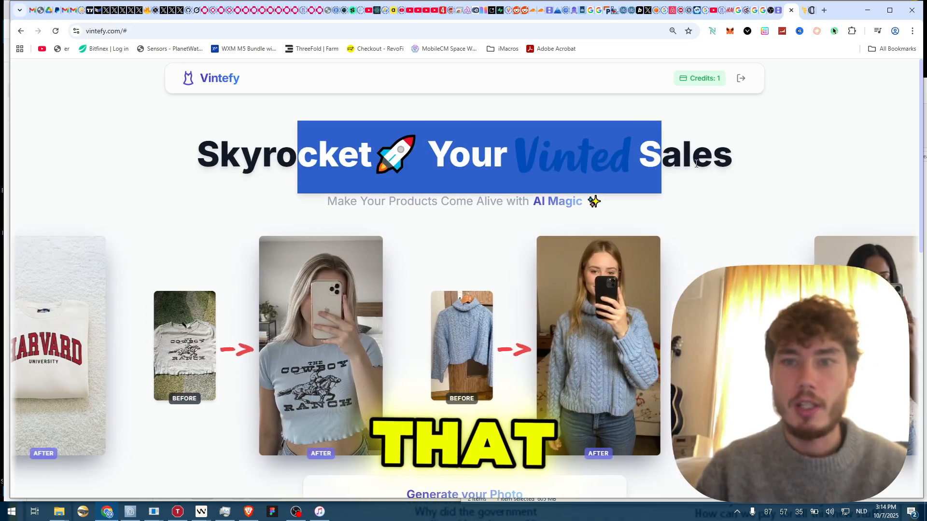
{"action": "left_click", "coordinate": [697, 163]}
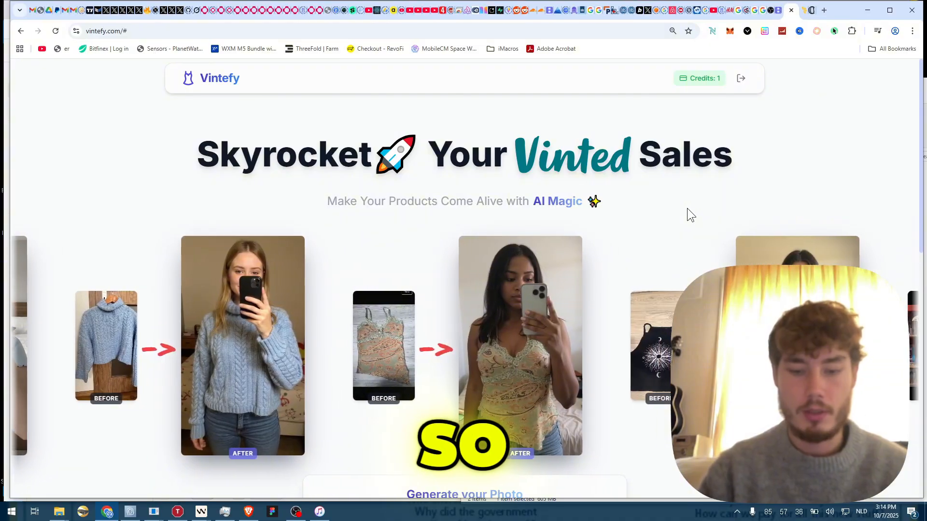
- Load polar.sh in a new incognito window and scroll through its homepage
{"action": "key", "text": "ctrl+shift+n"}
{"action": "type", "text": "polar.sh"}
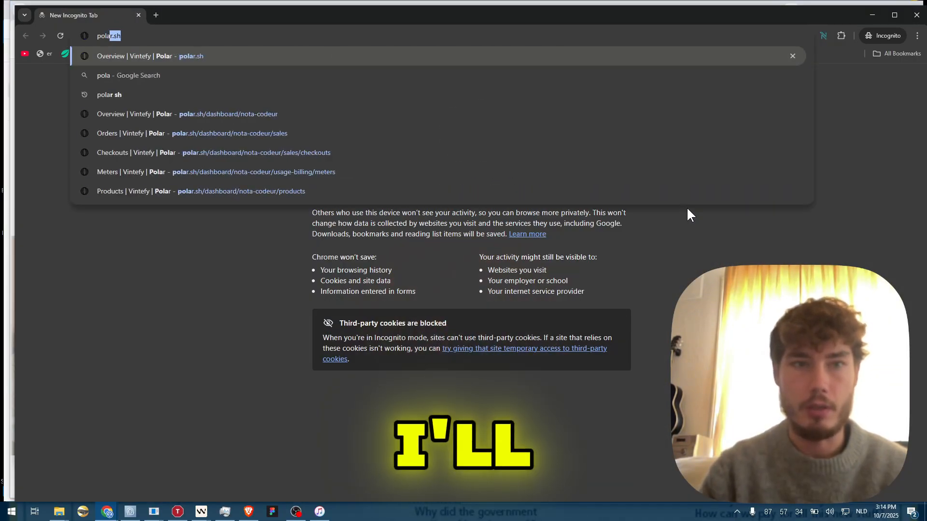
{"action": "key", "text": "Return"}
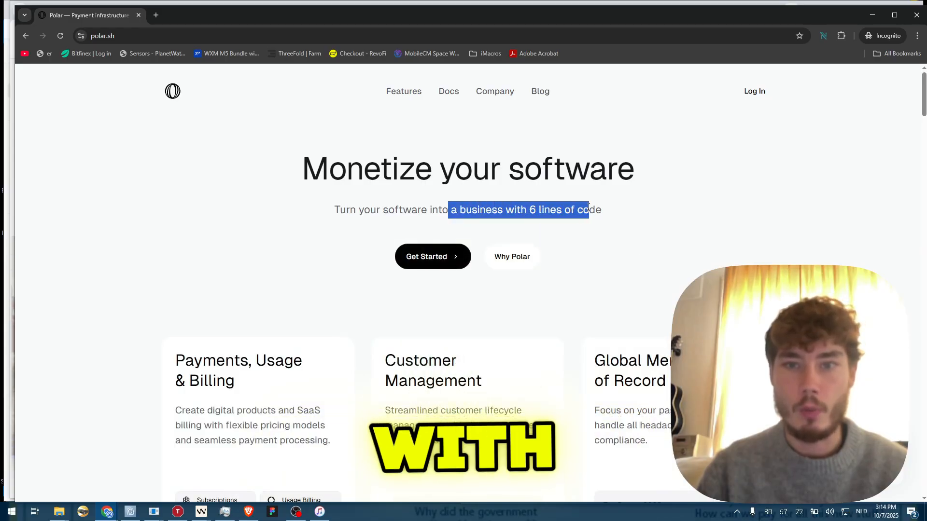
{"action": "scroll", "coordinate": [592, 212], "scroll_direction": "down", "scroll_amount": 15}
{"action": "scroll", "coordinate": [503, 168], "scroll_direction": "up", "scroll_amount": 4}
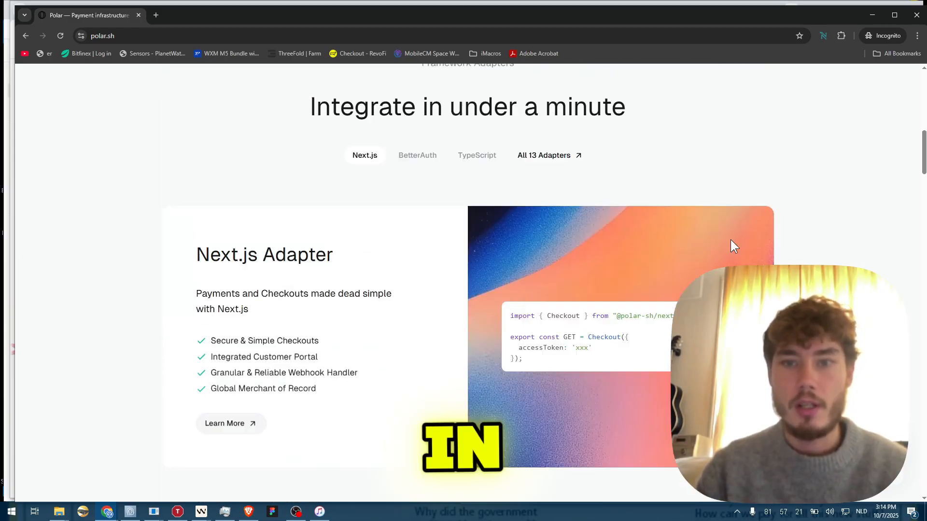
{"action": "scroll", "coordinate": [631, 176], "scroll_direction": "down", "scroll_amount": 5}
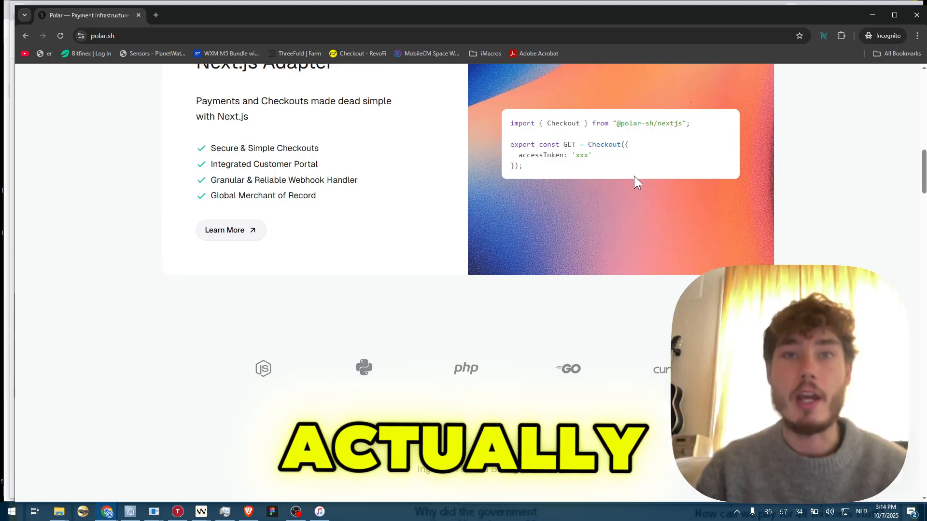
{"action": "scroll", "coordinate": [633, 176], "scroll_direction": "down", "scroll_amount": 6}
{"action": "scroll", "coordinate": [634, 176], "scroll_direction": "down", "scroll_amount": 15}
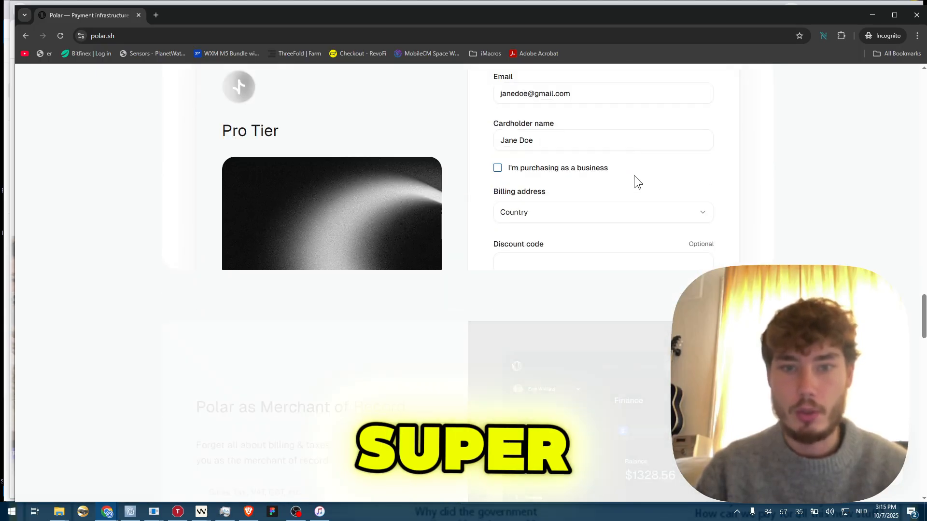
{"action": "scroll", "coordinate": [807, 197], "scroll_direction": "down", "scroll_amount": 20}
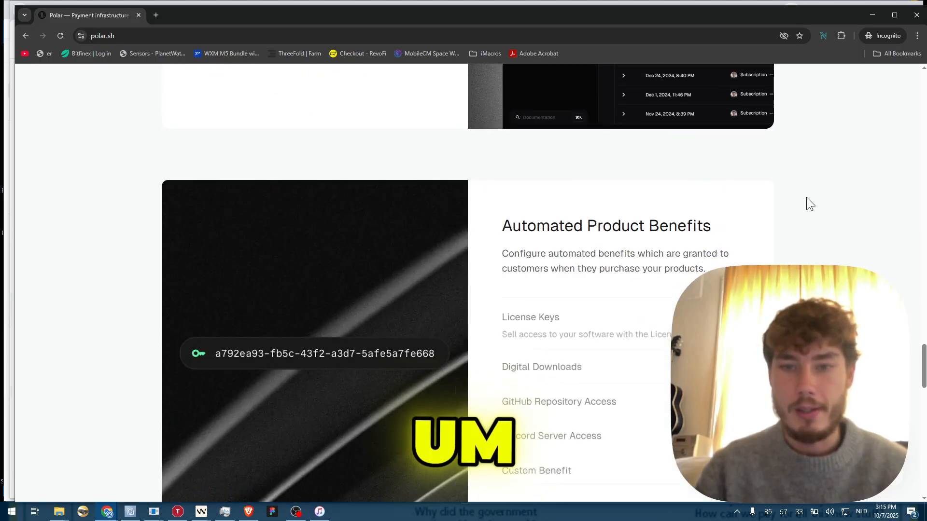
{"action": "scroll", "coordinate": [811, 217], "scroll_direction": "down", "scroll_amount": 5}
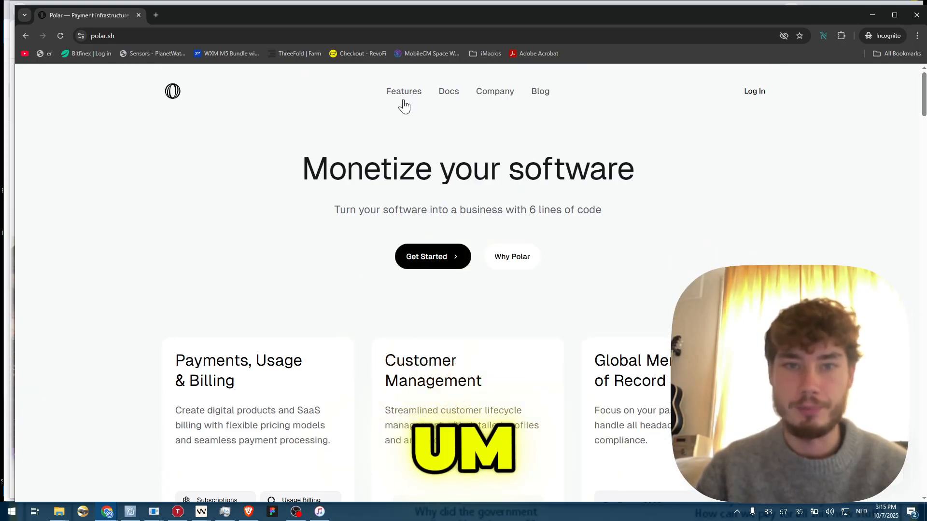
- View Polar's Company team page, go back, then switch to the other Chrome window
{"action": "mouse_move", "coordinate": [399, 102]}
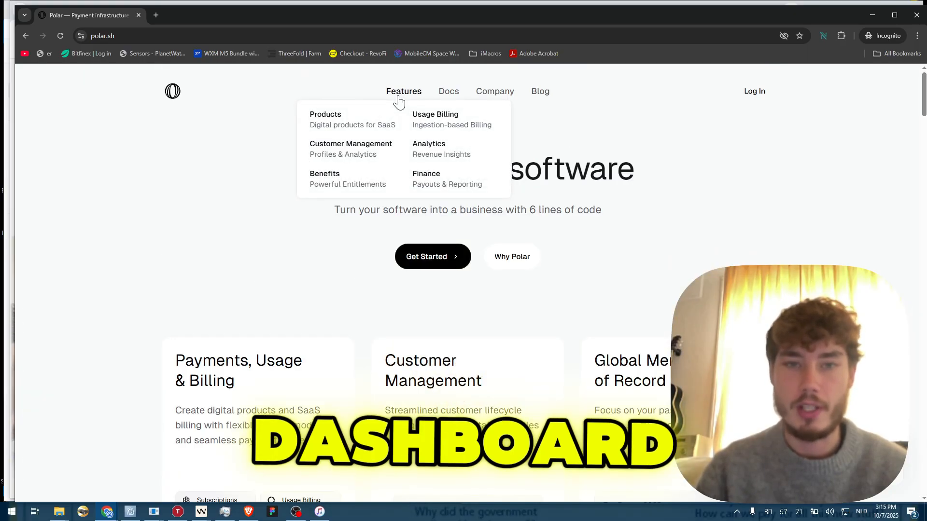
{"action": "left_click", "coordinate": [501, 95]}
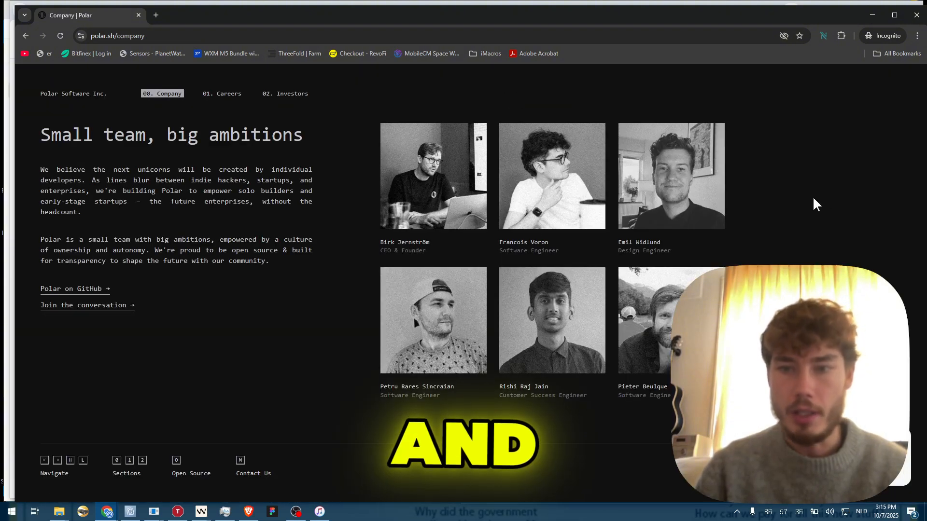
{"action": "left_click", "coordinate": [25, 37]}
{"action": "mouse_move", "coordinate": [450, 96]}
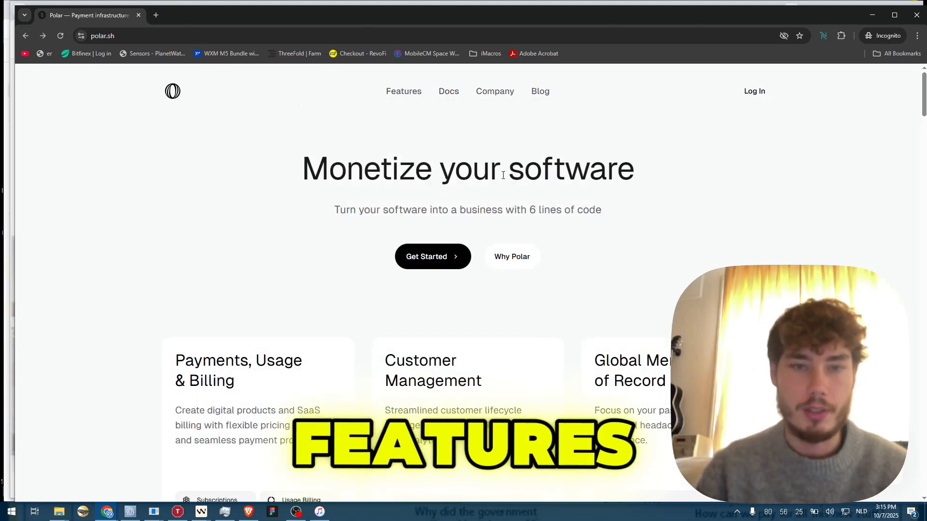
{"action": "key", "text": "alt+Tab"}
{"action": "scroll", "coordinate": [676, 203], "scroll_direction": "up", "scroll_amount": 3}
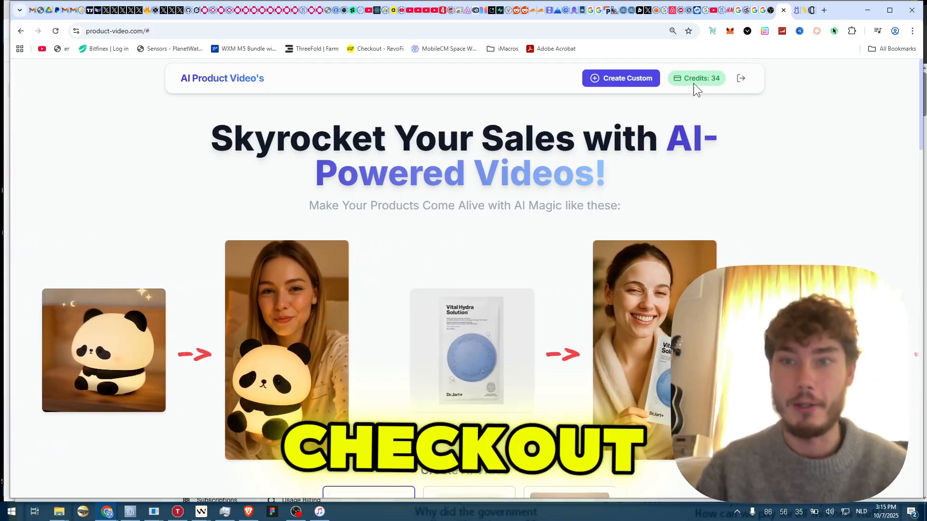
- Choose the Starter Pack (15 credits, $10.00) from the Get More Credits dialog
{"action": "left_click", "coordinate": [694, 84]}
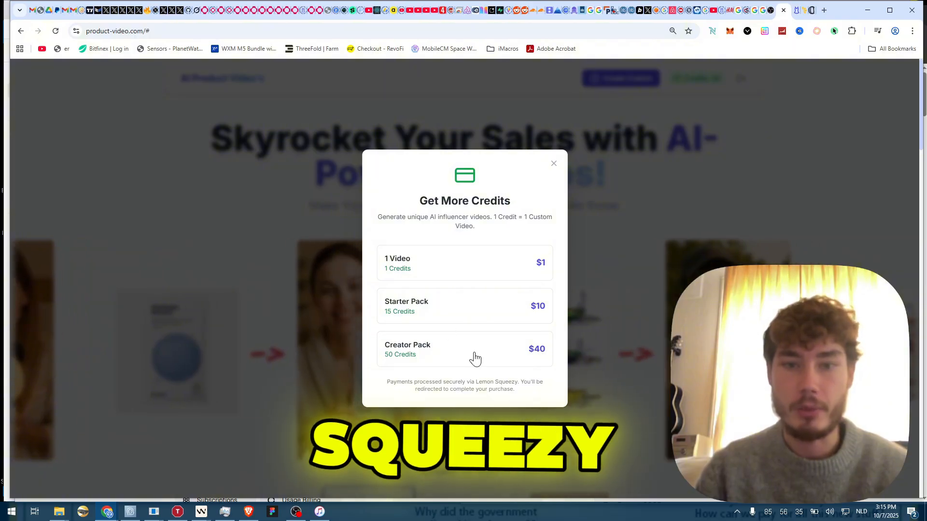
{"action": "left_click", "coordinate": [417, 307]}
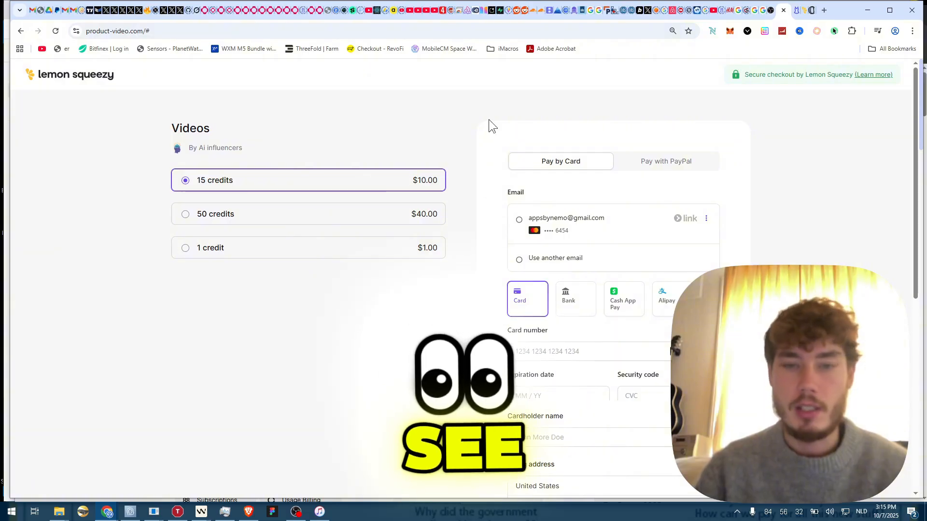
{"action": "scroll", "coordinate": [485, 103], "scroll_direction": "down", "scroll_amount": 2}
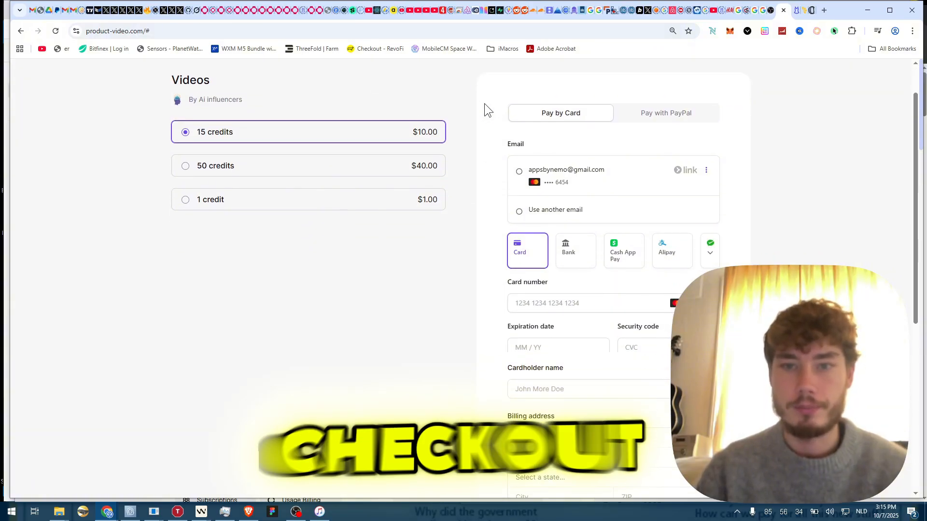
{"action": "left_click", "coordinate": [255, 124]}
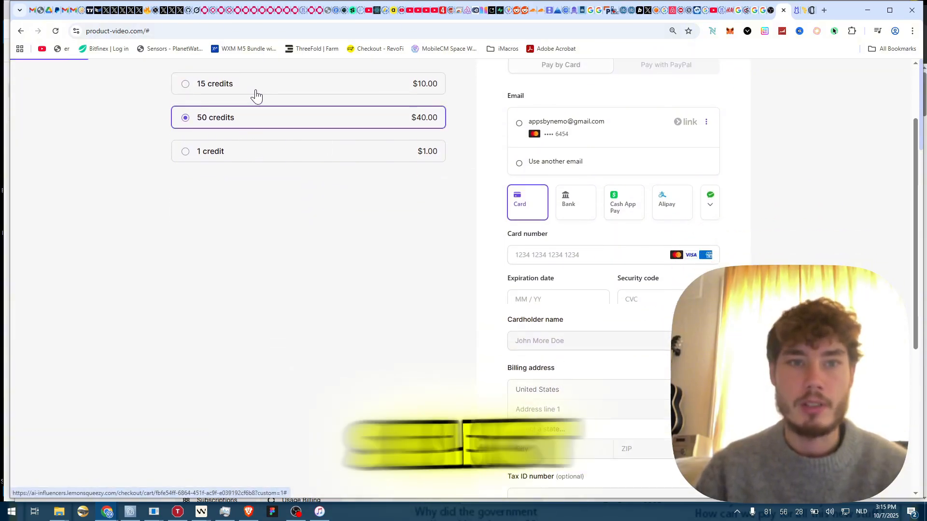
{"action": "scroll", "coordinate": [284, 135], "scroll_direction": "up", "scroll_amount": 2}
{"action": "left_click", "coordinate": [289, 185]}
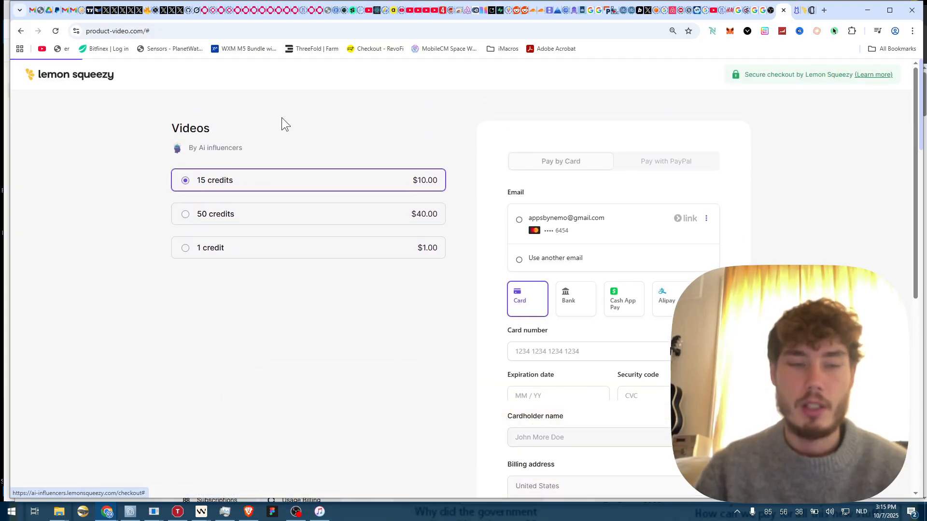
{"action": "left_click", "coordinate": [662, 164]}
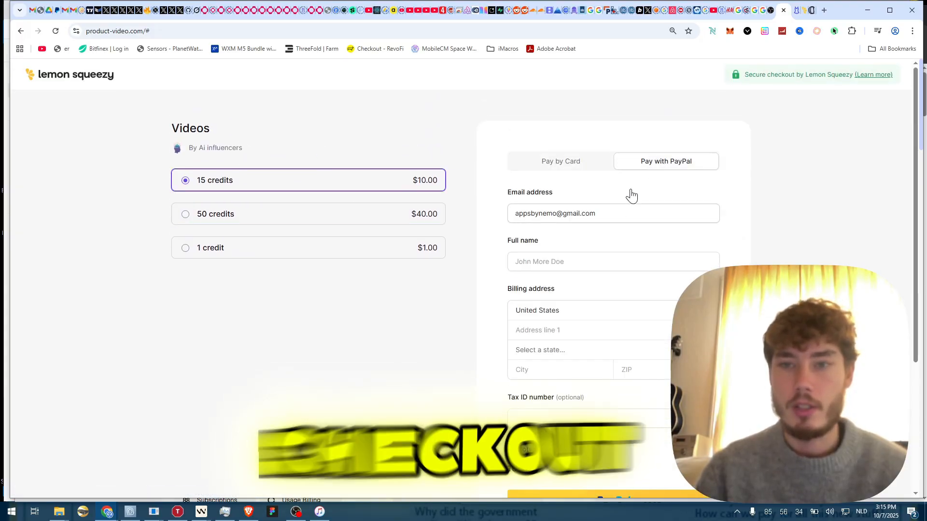
{"action": "scroll", "coordinate": [753, 157], "scroll_direction": "down", "scroll_amount": 1}
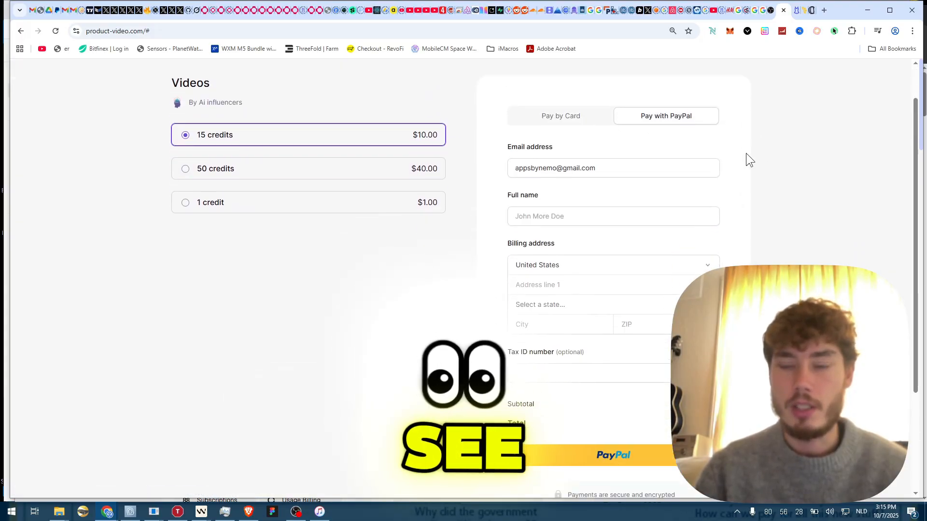
{"action": "left_click", "coordinate": [570, 120]}
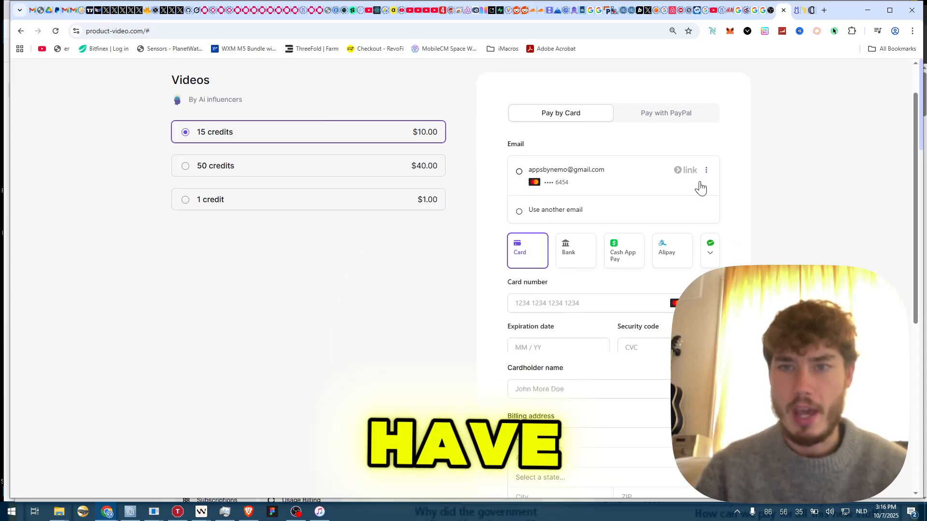
{"action": "left_click", "coordinate": [578, 258]}
{"action": "scroll", "coordinate": [682, 232], "scroll_direction": "down", "scroll_amount": 1}
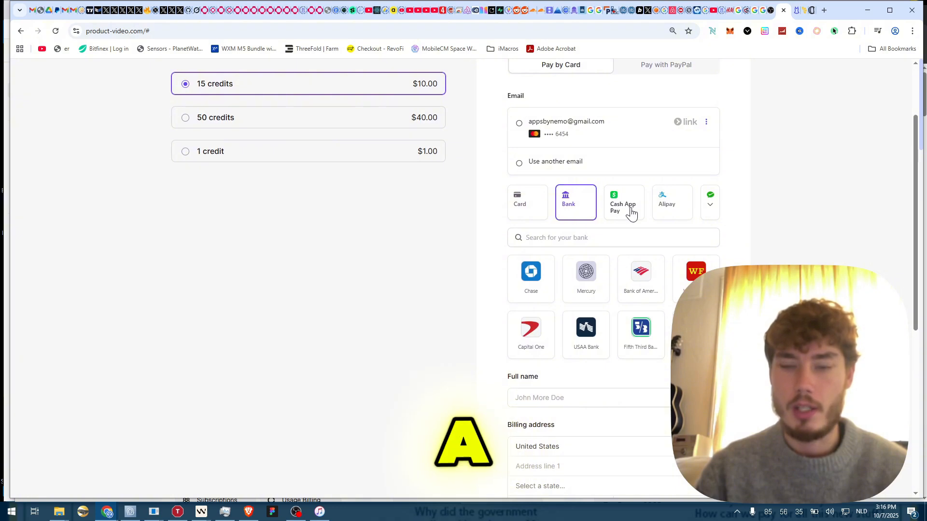
{"action": "left_click", "coordinate": [531, 216]}
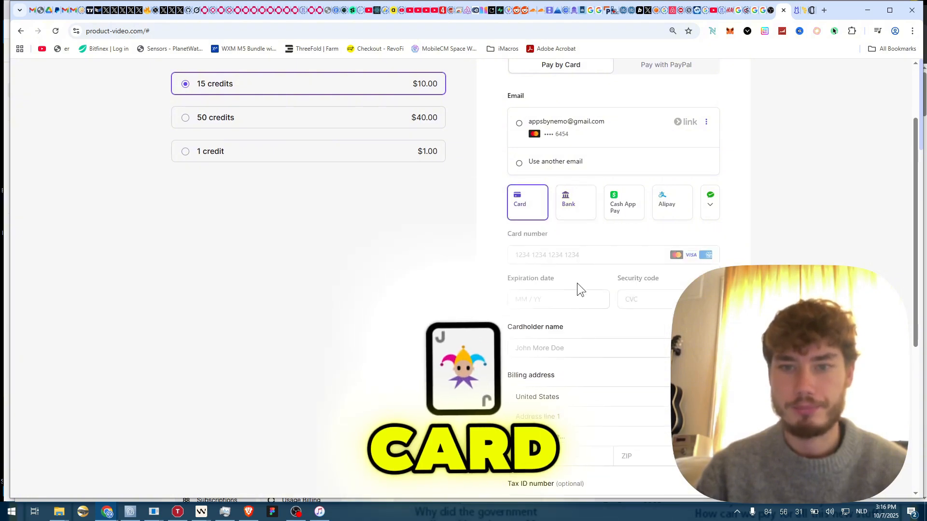
{"action": "left_click", "coordinate": [621, 213]}
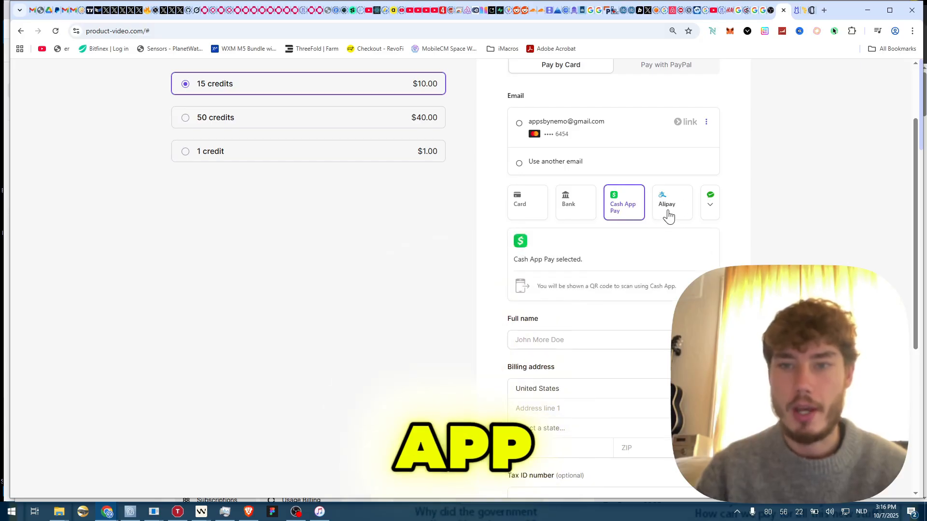
{"action": "left_click", "coordinate": [764, 200]}
{"action": "scroll", "coordinate": [754, 194], "scroll_direction": "down", "scroll_amount": 5}
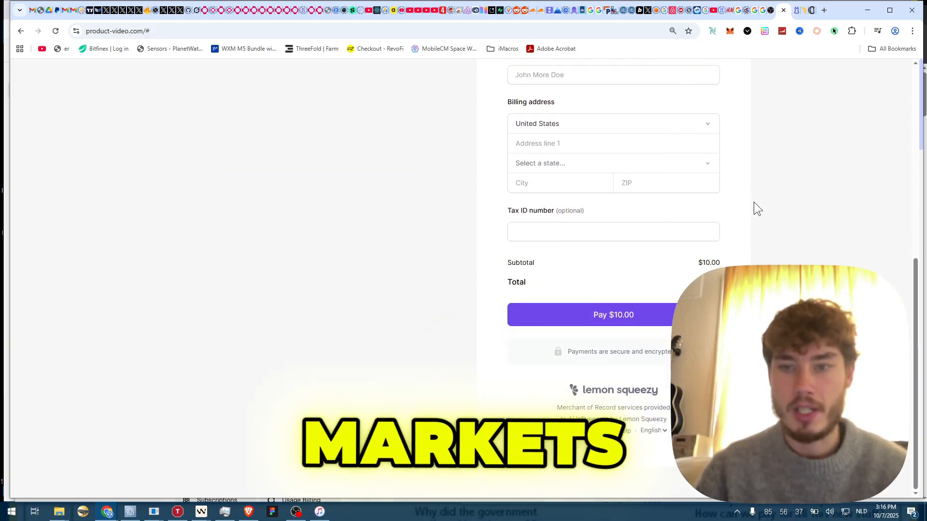
{"action": "scroll", "coordinate": [773, 232], "scroll_direction": "up", "scroll_amount": 1}
{"action": "scroll", "coordinate": [775, 234], "scroll_direction": "down", "scroll_amount": 1}
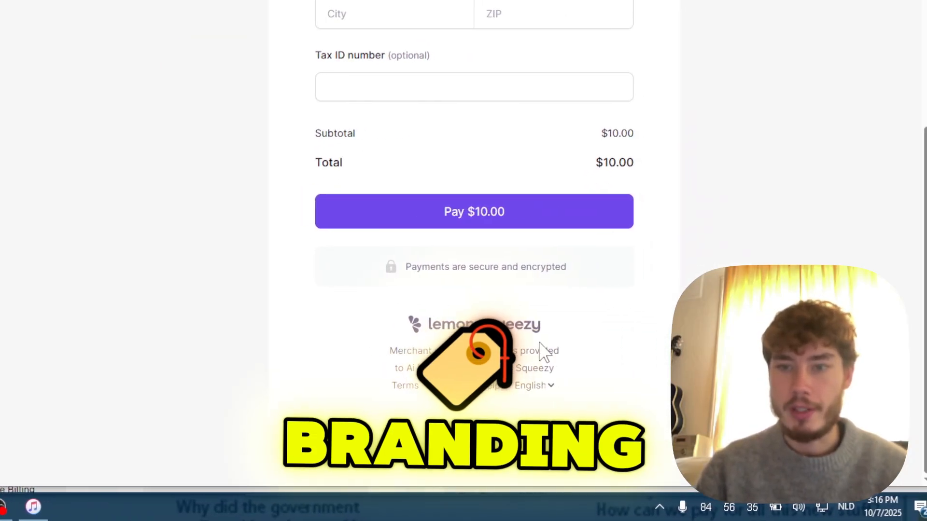
{"action": "scroll", "coordinate": [534, 348], "scroll_direction": "up", "scroll_amount": 3}
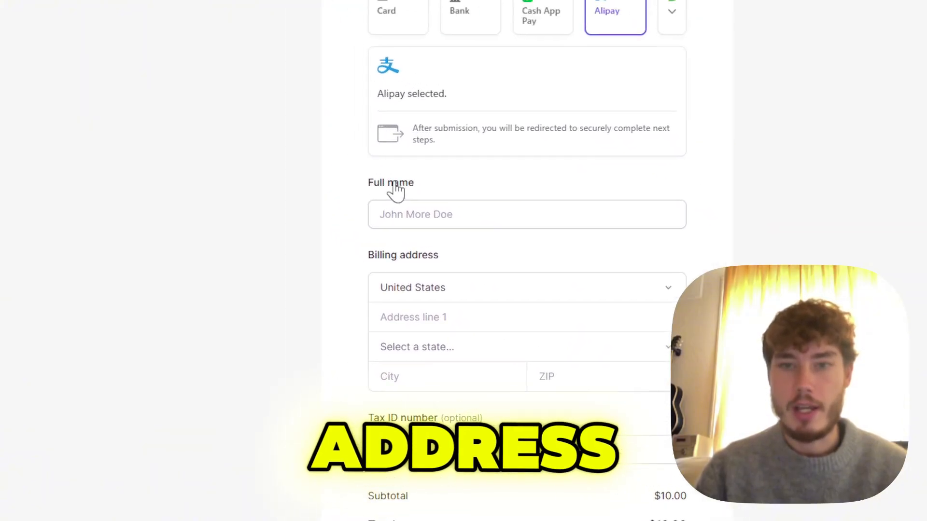
{"action": "left_click", "coordinate": [412, 286]}
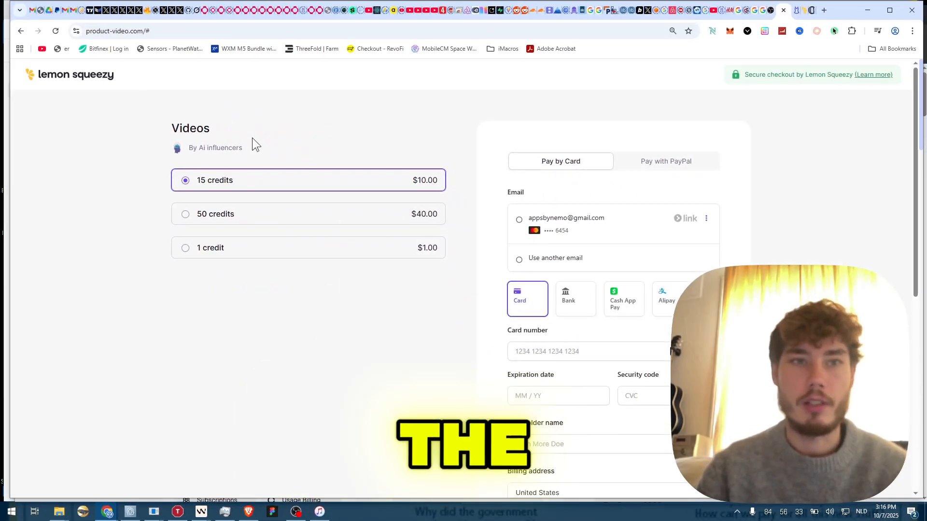
{"action": "key", "text": "F5"}
- Go to the Lemon Squeezy dashboard Home, then switch to the Vintefy tab
{"action": "left_click", "coordinate": [706, 77]}
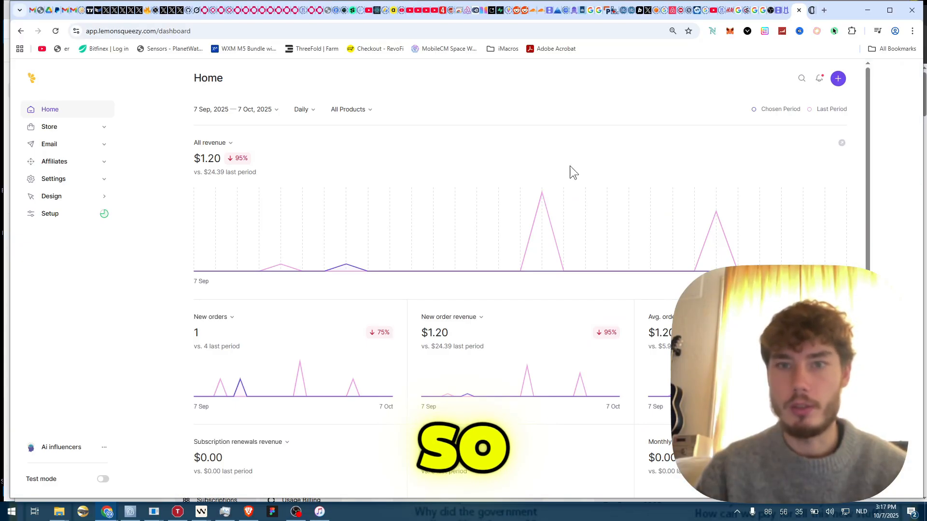
{"action": "key", "text": "ctrl+shift+Tab"}
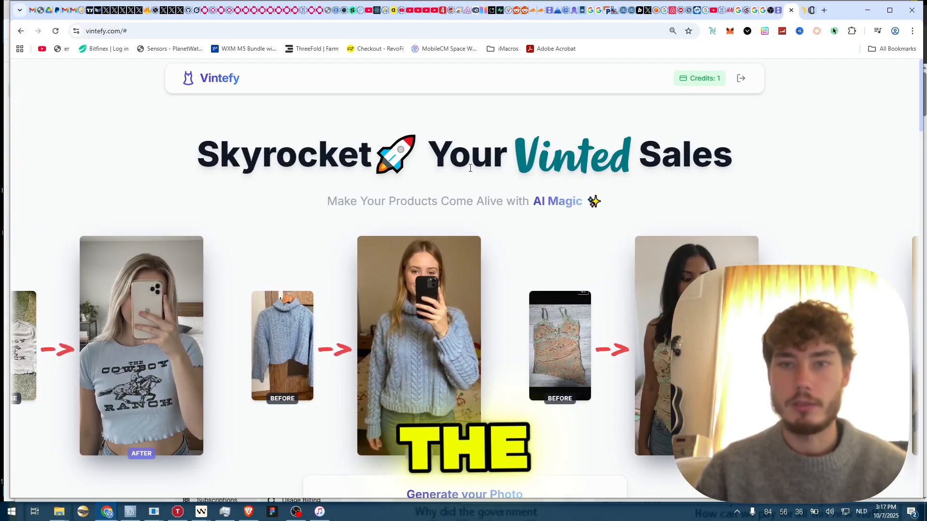
- Open Vintefy's credit options and pick the 40-image monthly plan at $8/mo
{"action": "left_click", "coordinate": [696, 81]}
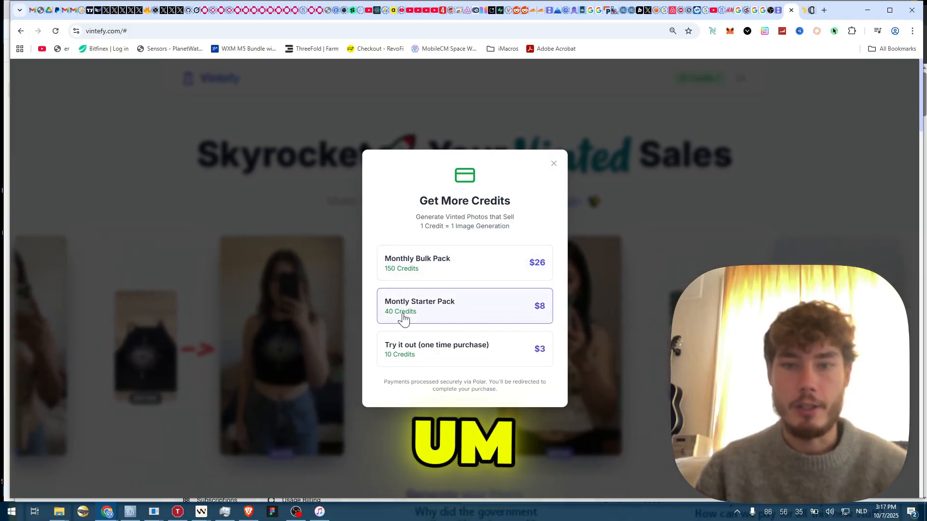
{"action": "left_click", "coordinate": [478, 314]}
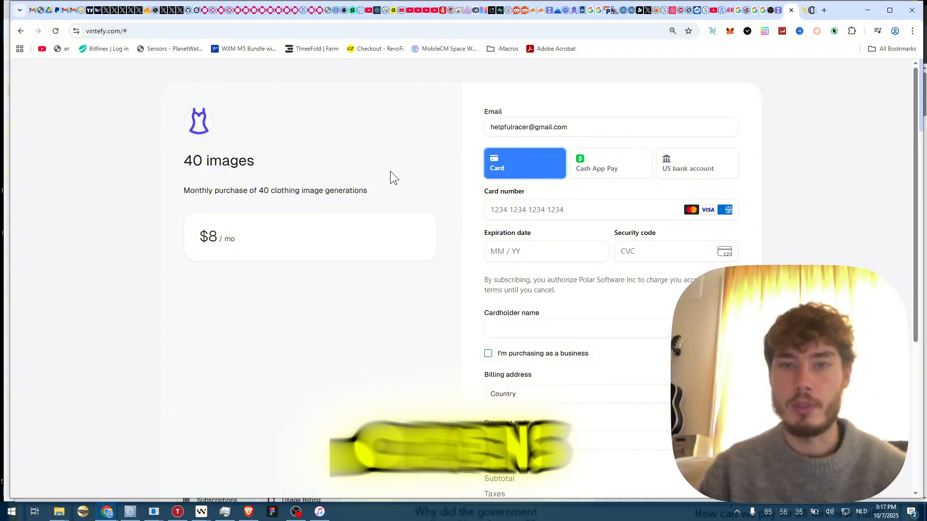
{"action": "left_click_drag", "start_coordinate": [192, 111], "coordinate": [234, 133]}
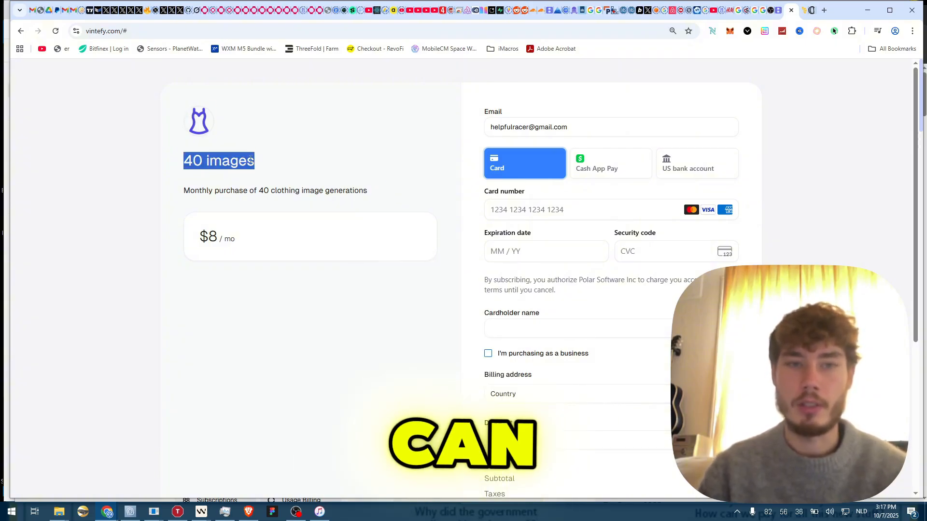
{"action": "left_click_drag", "start_coordinate": [195, 190], "coordinate": [365, 192]}
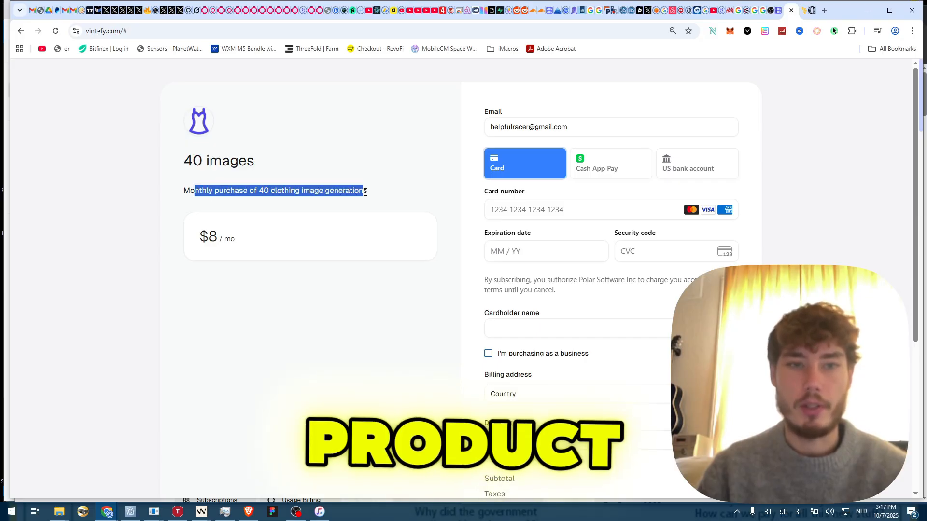
{"action": "left_click", "coordinate": [285, 191]}
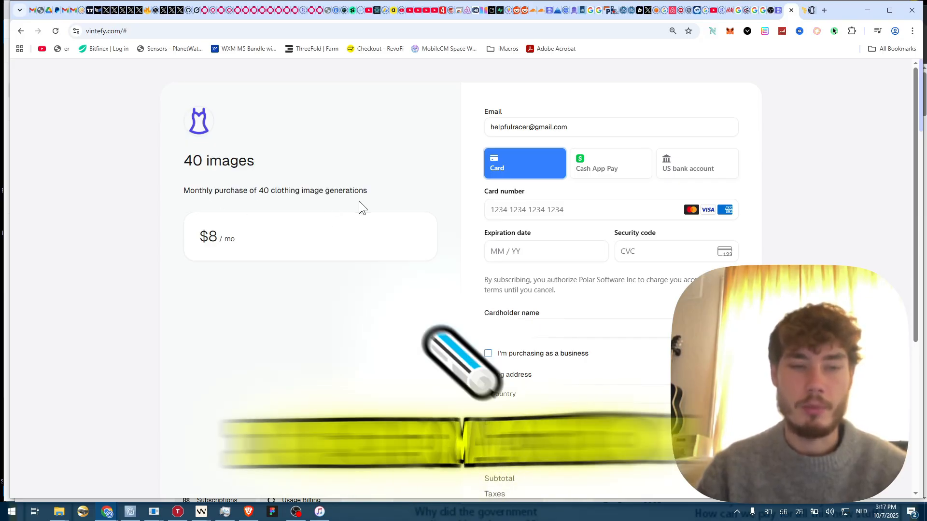
{"action": "left_click_drag", "start_coordinate": [204, 247], "coordinate": [251, 239]}
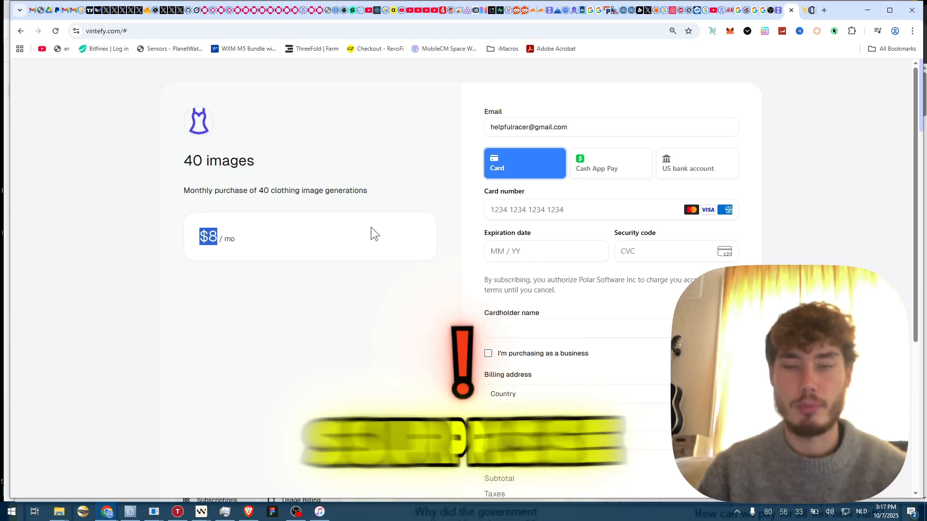
{"action": "scroll", "coordinate": [372, 231], "scroll_direction": "down", "scroll_amount": 1}
{"action": "left_click_drag", "start_coordinate": [195, 142], "coordinate": [368, 140]}
{"action": "left_click", "coordinate": [362, 140]}
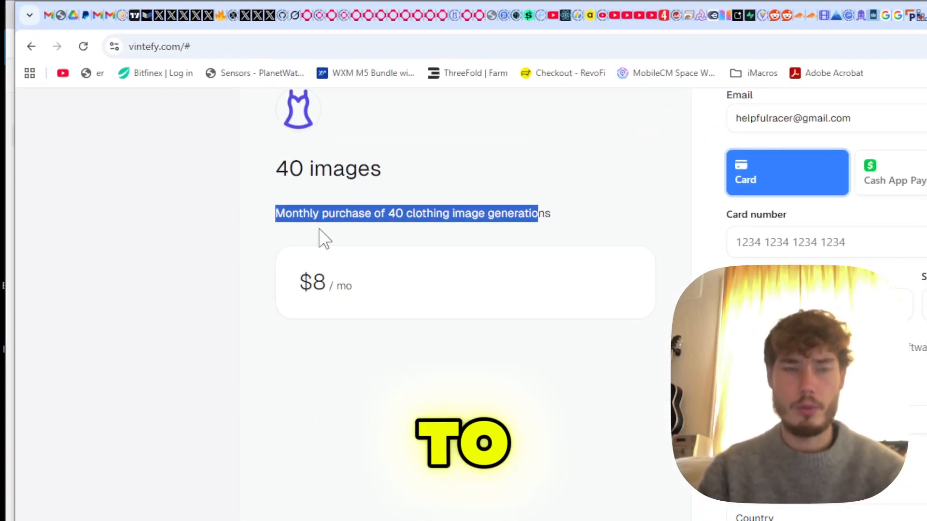
{"action": "left_click_drag", "start_coordinate": [285, 214], "coordinate": [537, 215]}
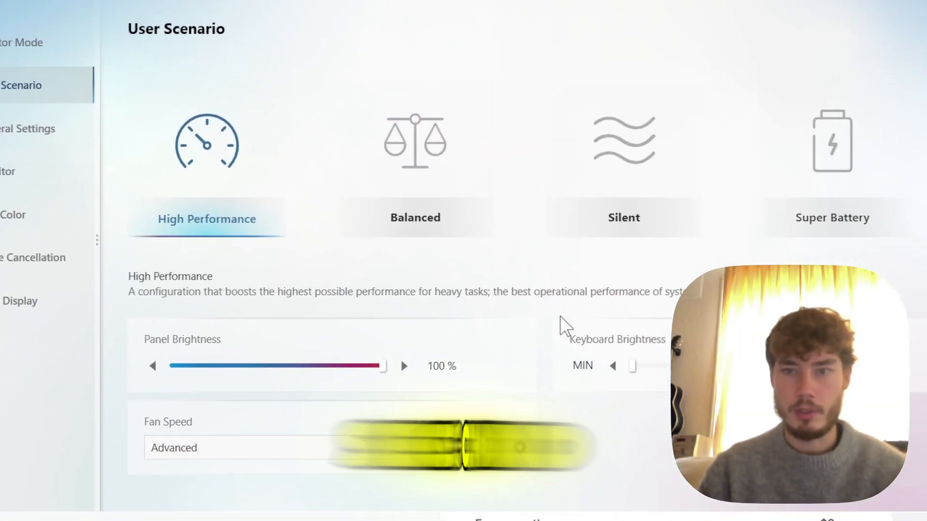
- Drag the CPU fan curve points lower in MSI Center, apply it, and return to the browser
{"action": "left_click", "coordinate": [520, 447]}
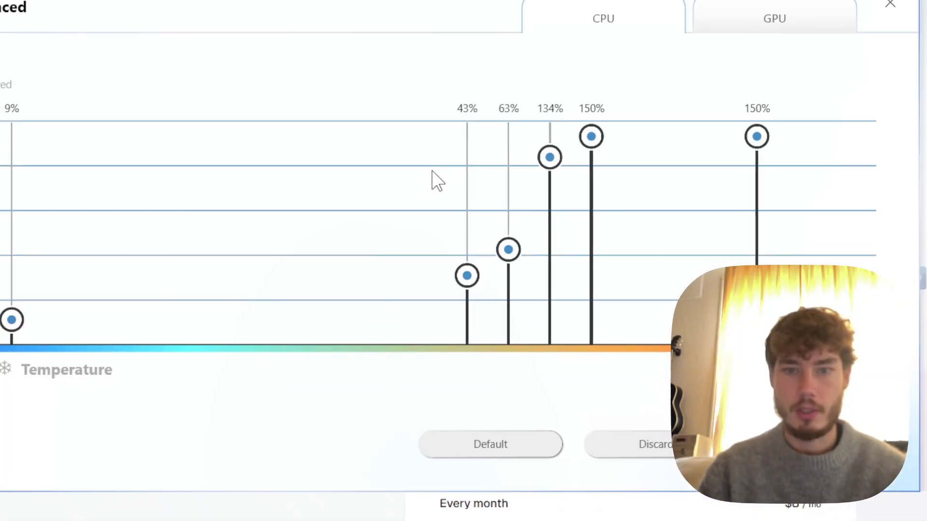
{"action": "left_click_drag", "start_coordinate": [496, 230], "coordinate": [452, 336]}
{"action": "left_click", "coordinate": [658, 422]}
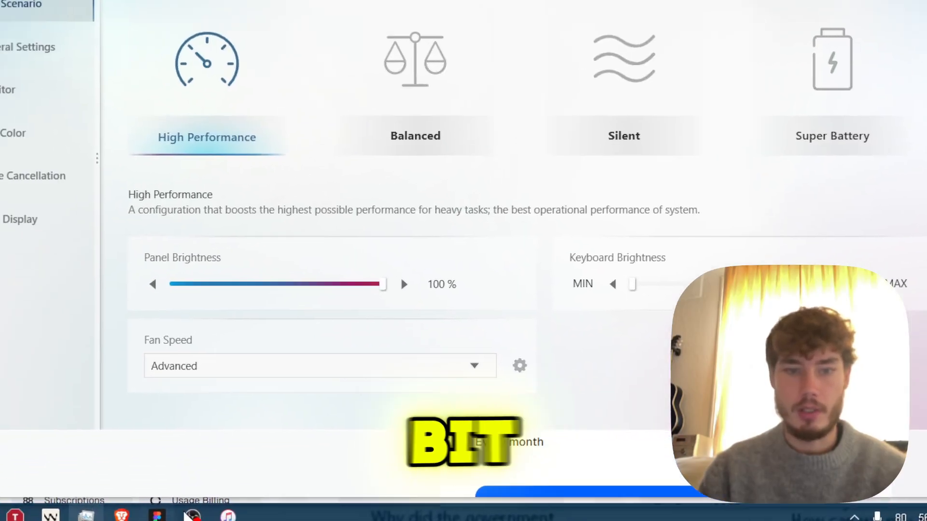
{"action": "key", "text": "alt+Tab"}
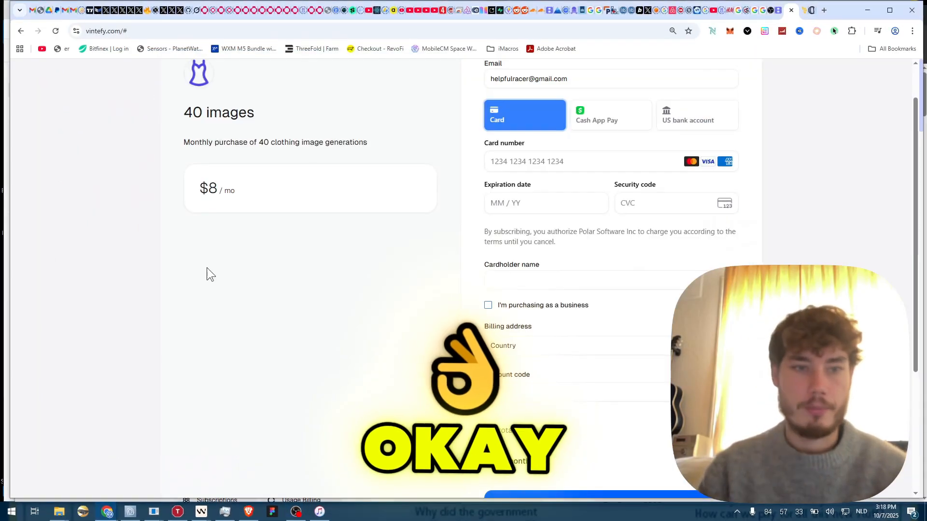
{"action": "scroll", "coordinate": [242, 203], "scroll_direction": "up", "scroll_amount": 1}
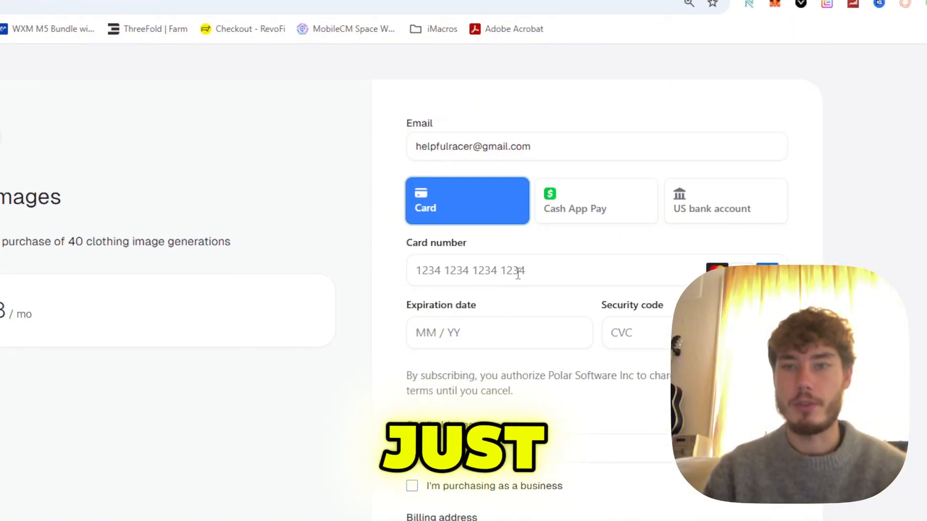
{"action": "left_click", "coordinate": [594, 223]}
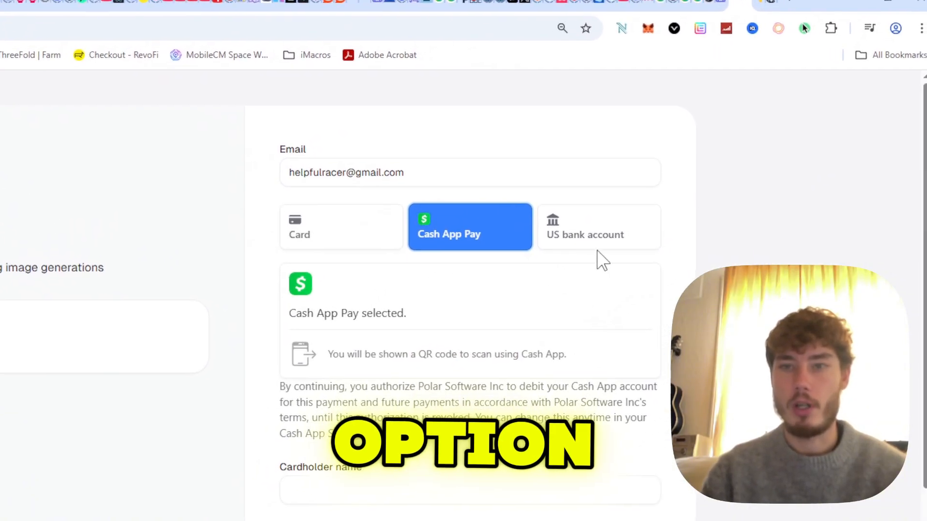
{"action": "left_click", "coordinate": [601, 244]}
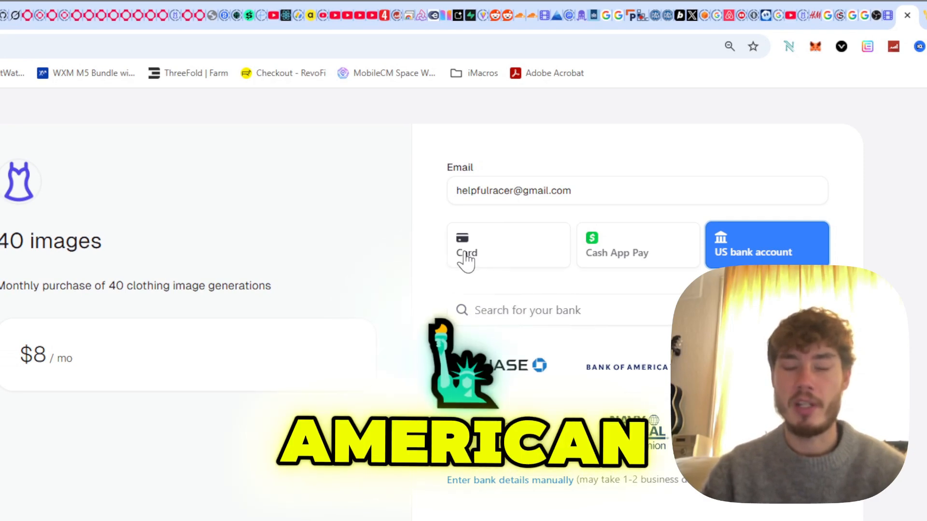
{"action": "left_click", "coordinate": [466, 255]}
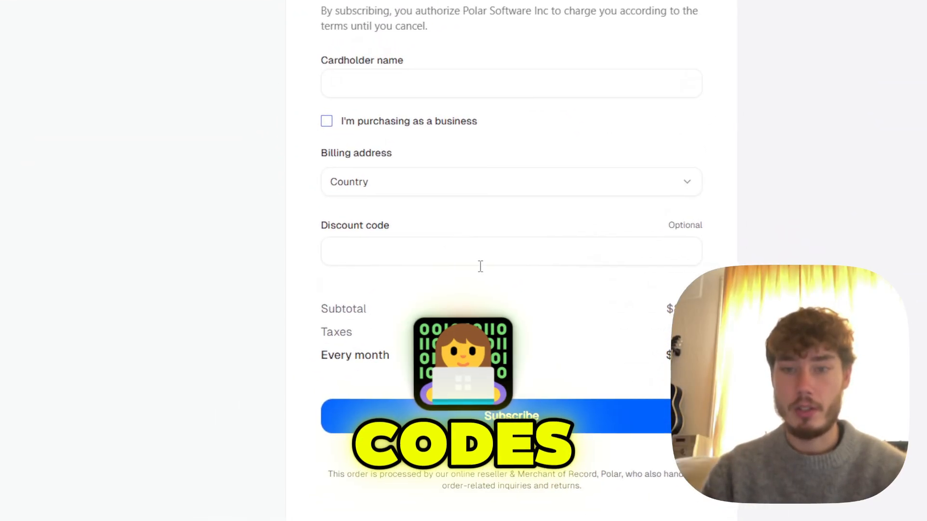
{"action": "double_click", "coordinate": [344, 309]}
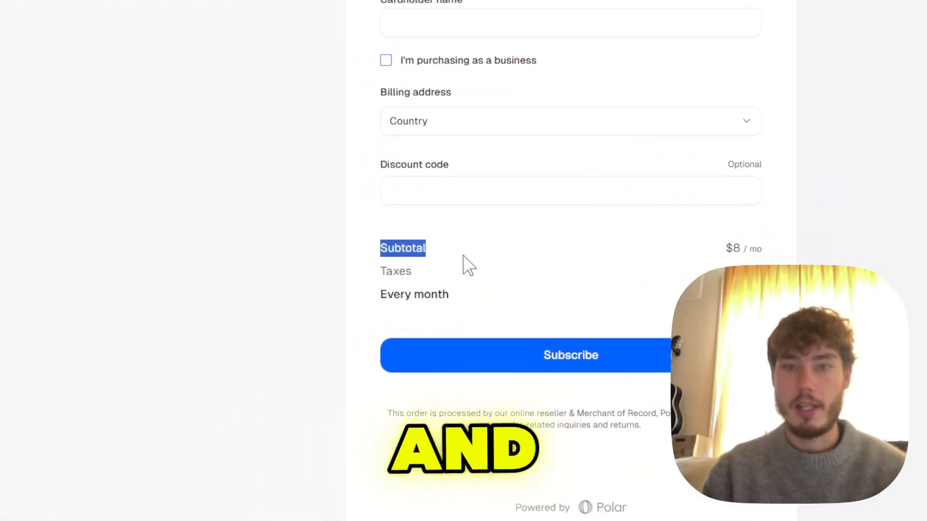
{"action": "left_click_drag", "start_coordinate": [462, 256], "coordinate": [438, 295]}
{"action": "left_click", "coordinate": [766, 299]}
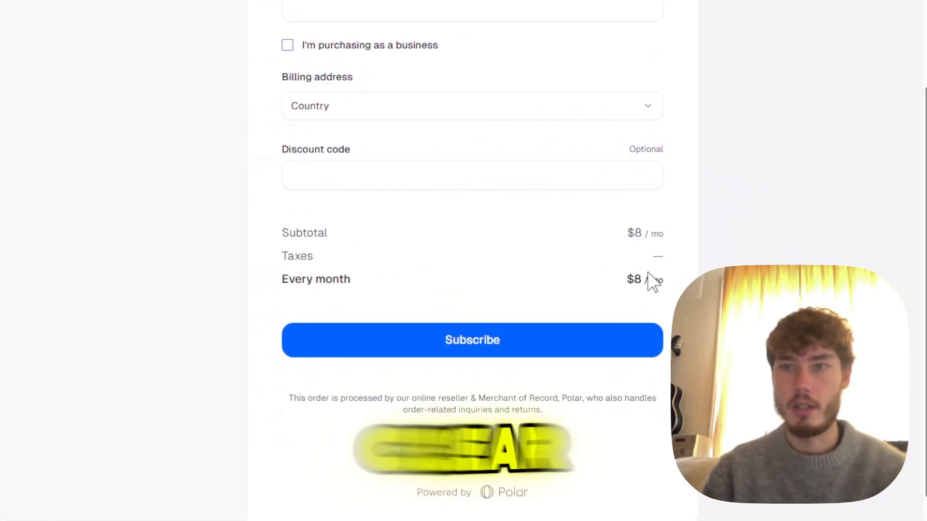
{"action": "left_click_drag", "start_coordinate": [673, 281], "coordinate": [282, 234]}
{"action": "left_click", "coordinate": [282, 234]}
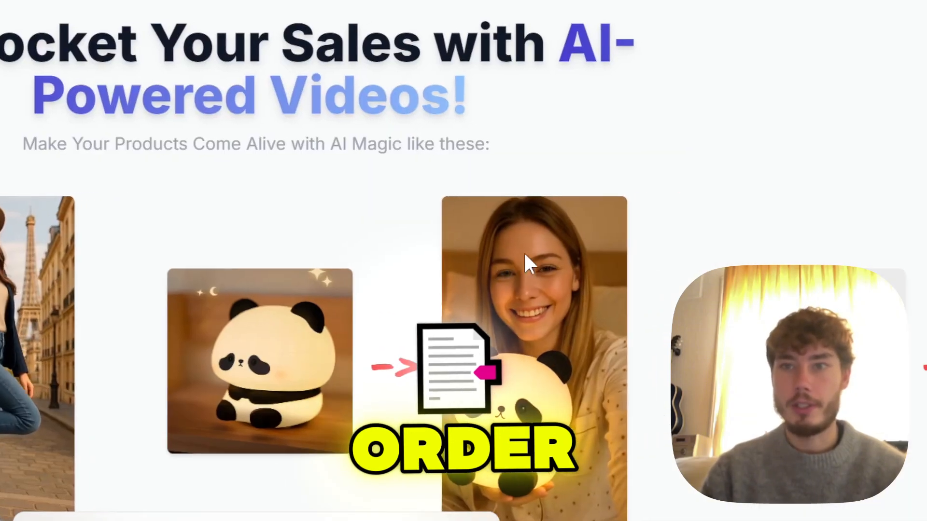
- Pick the Starter Pack in Get More Credits and scroll through the $10.00 Lemon Squeezy checkout
{"action": "left_click", "coordinate": [592, 25]}
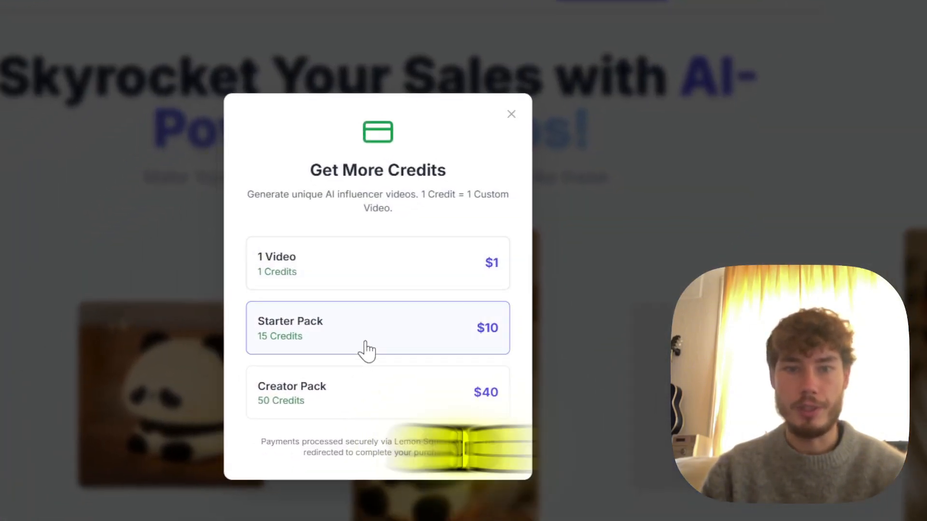
{"action": "left_click", "coordinate": [365, 344]}
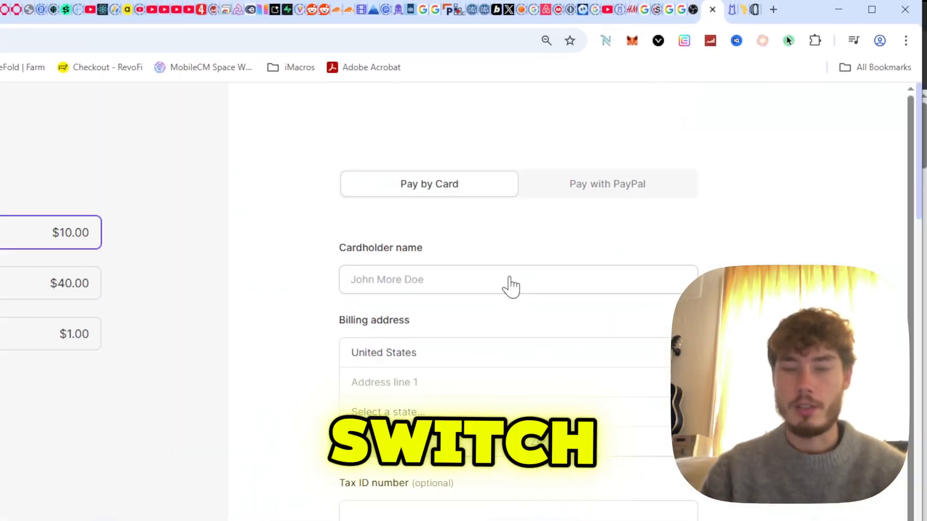
{"action": "scroll", "coordinate": [510, 283], "scroll_direction": "down", "scroll_amount": 5}
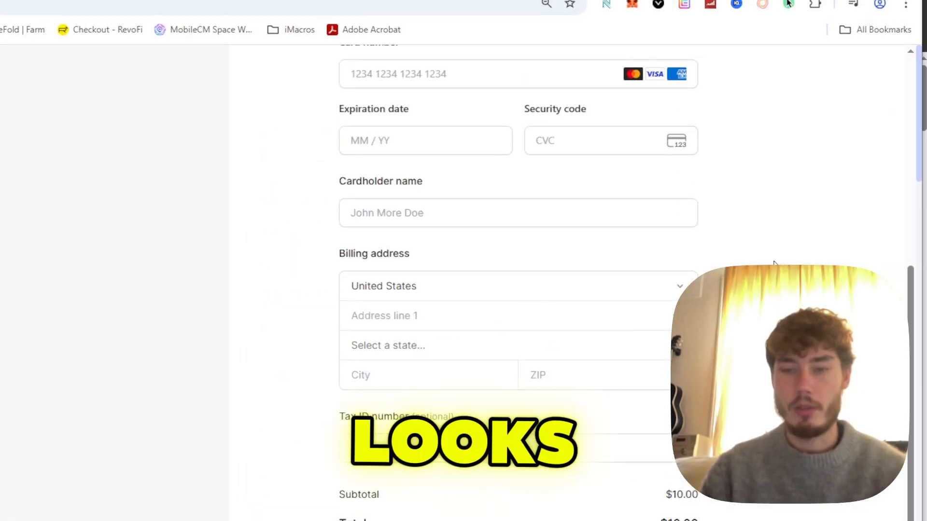
{"action": "scroll", "coordinate": [770, 263], "scroll_direction": "up", "scroll_amount": 8}
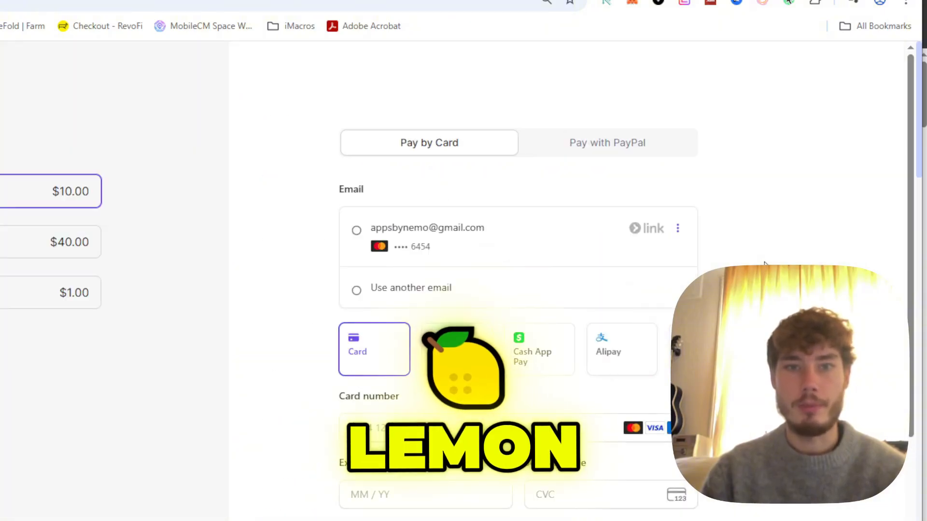
- Scroll down the checkout page to compare it with the other checkout
{"action": "scroll", "coordinate": [764, 263], "scroll_direction": "down", "scroll_amount": 8}
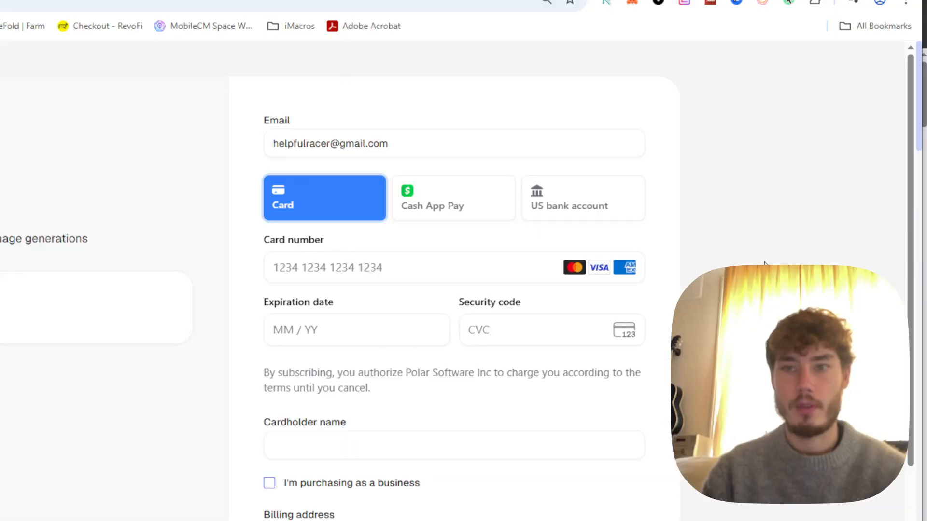
{"action": "scroll", "coordinate": [764, 263], "scroll_direction": "down", "scroll_amount": 7}
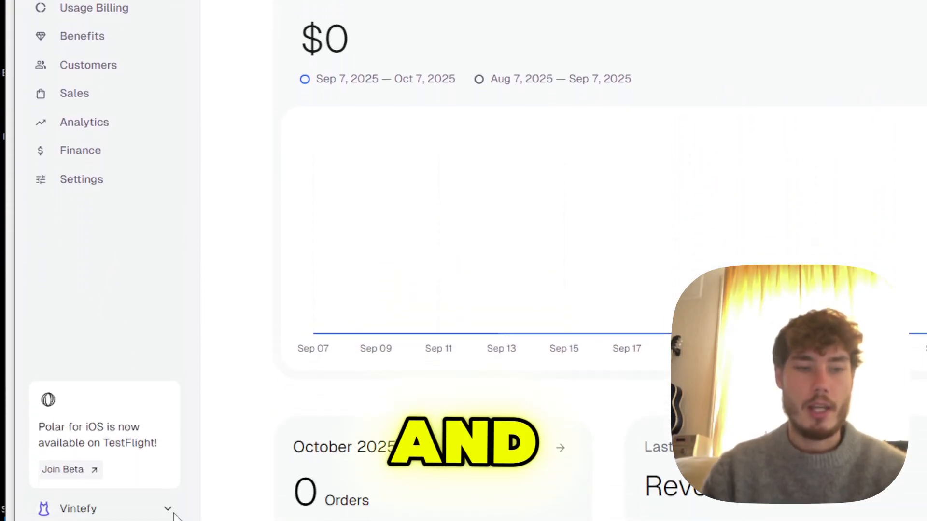
- Show the Vintefy organization switcher menu with its organization options
{"action": "left_click", "coordinate": [170, 511]}
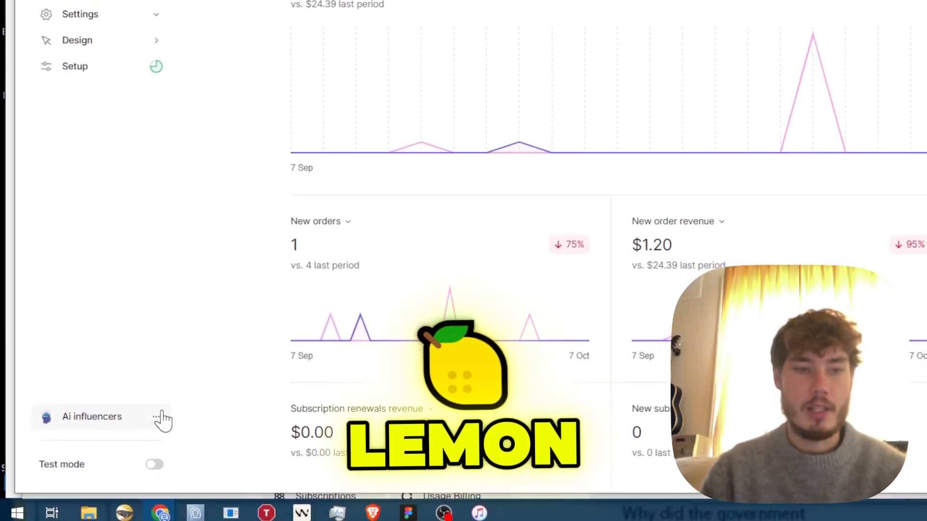
{"action": "left_click", "coordinate": [159, 425]}
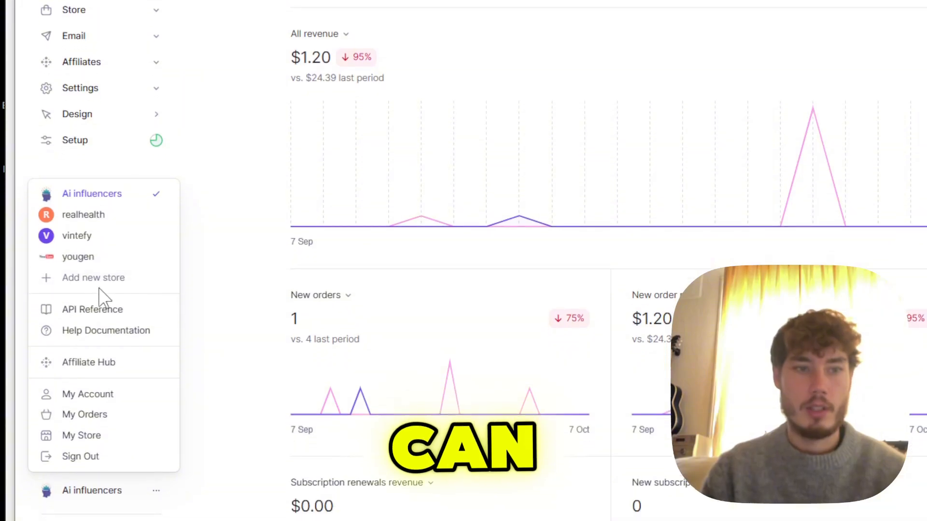
{"action": "left_click", "coordinate": [127, 187]}
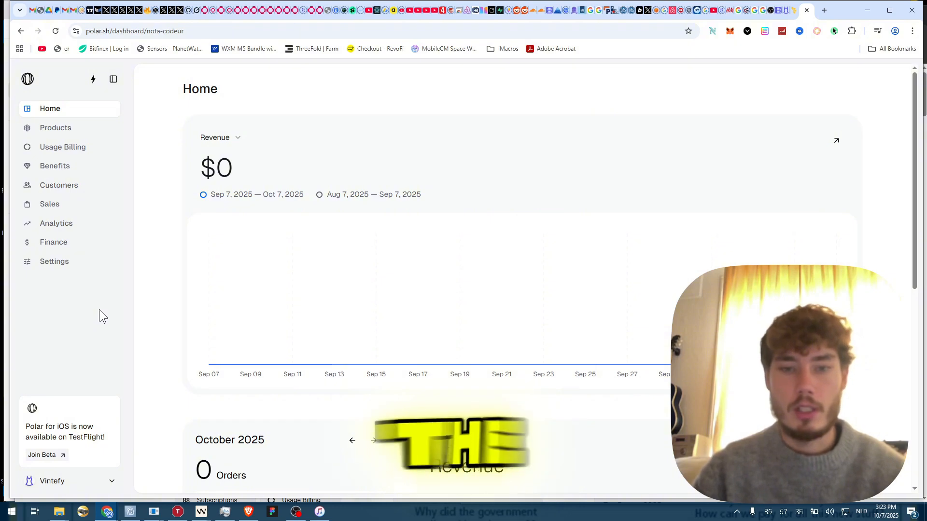
- Open the Lemon Squeezy products list and the Polar product catalogue to compare them
{"action": "key", "text": "ctrl+shift+Tab"}
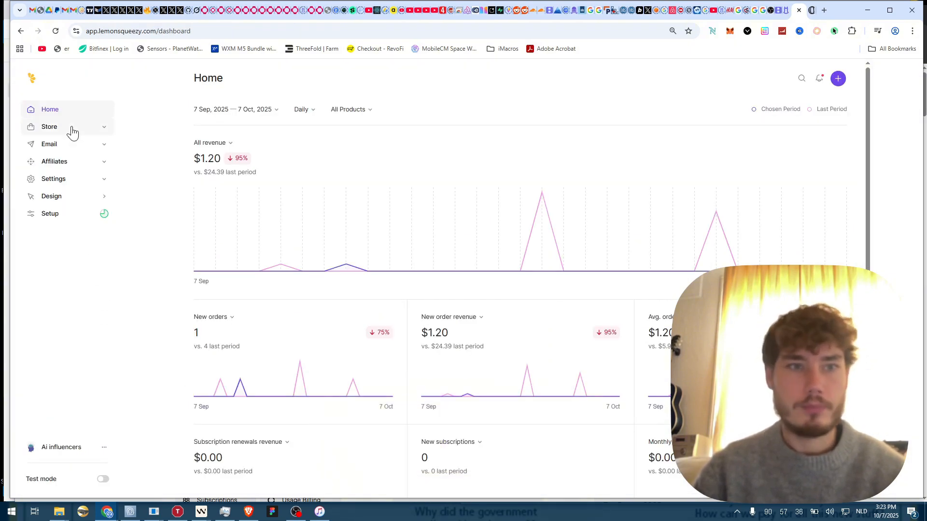
{"action": "left_click", "coordinate": [58, 126]}
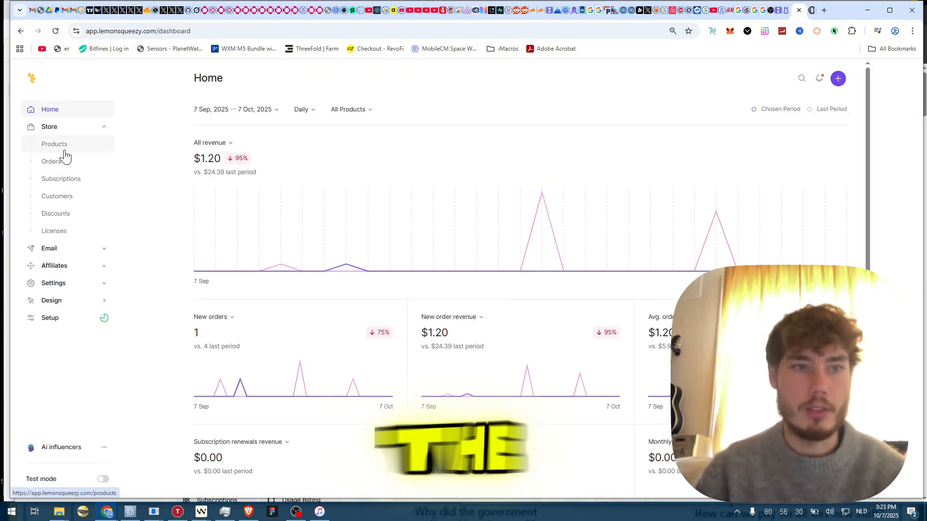
{"action": "left_click", "coordinate": [64, 151]}
{"action": "key", "text": "ctrl+Tab"}
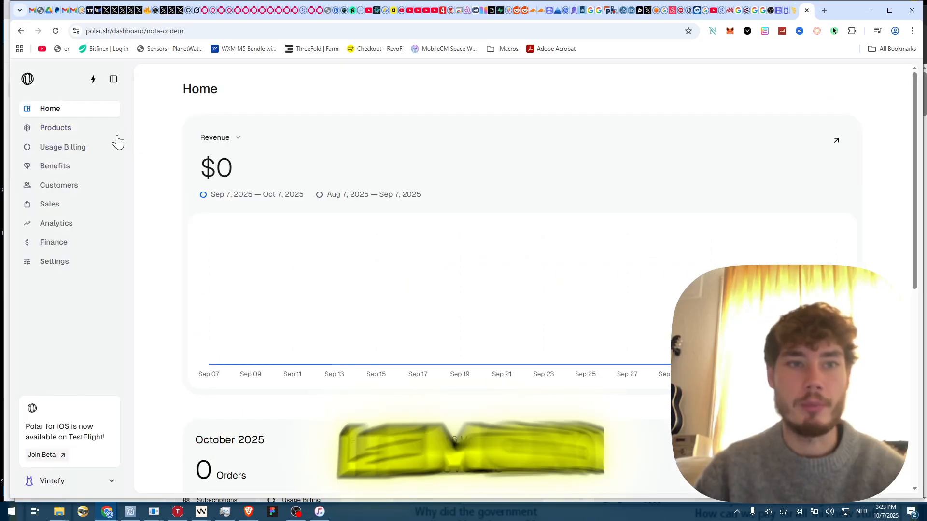
{"action": "left_click", "coordinate": [65, 128]}
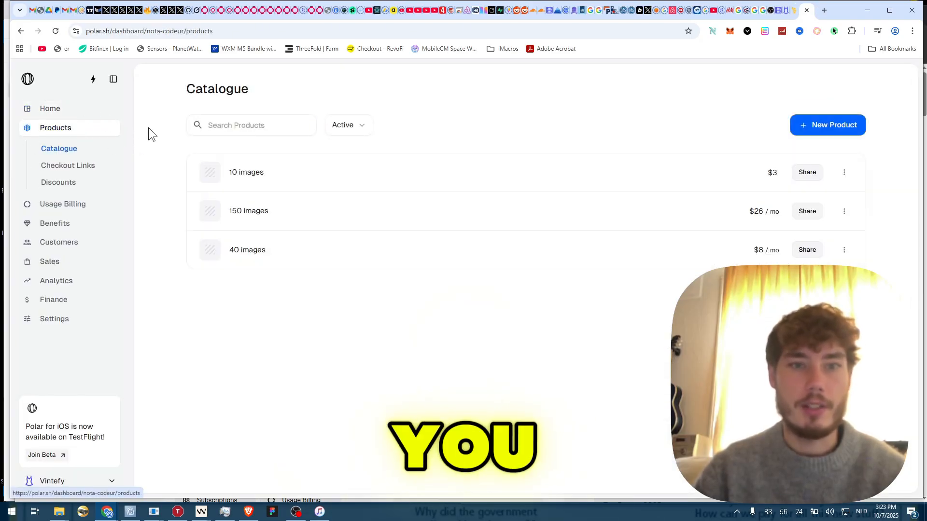
{"action": "key", "text": "ctrl+shift+Tab"}
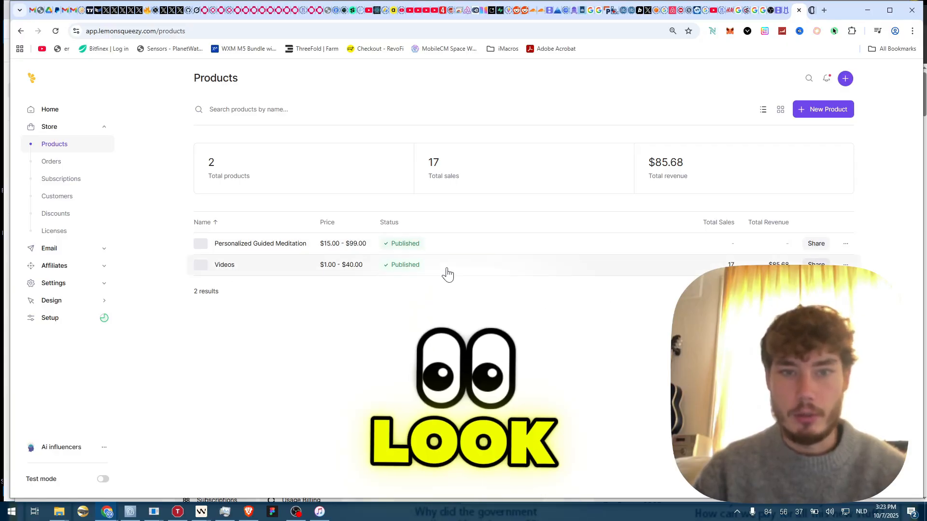
{"action": "key", "text": "ctrl+Tab"}
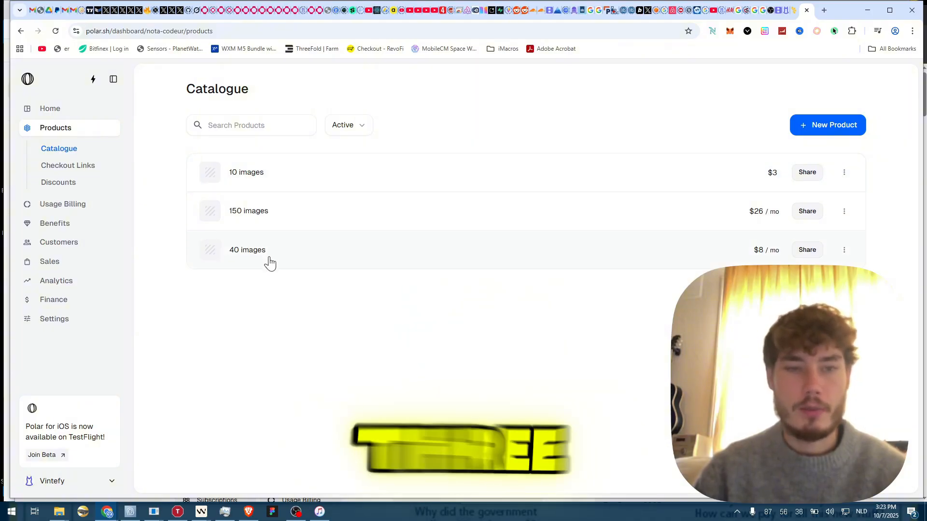
- Check the Lemon Squeezy Videos product's three credit variants, then return to Polar's catalogue
{"action": "key", "text": "ctrl+shift+Tab"}
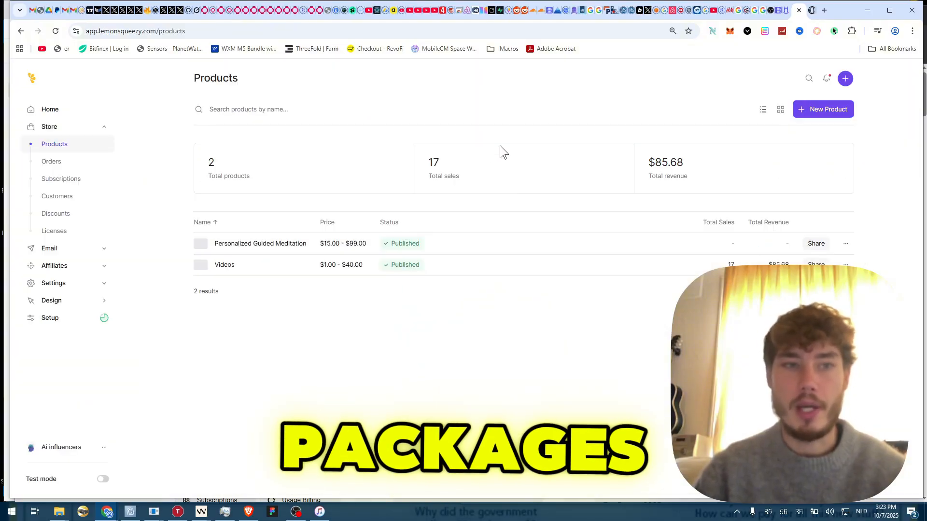
{"action": "left_click", "coordinate": [459, 271]}
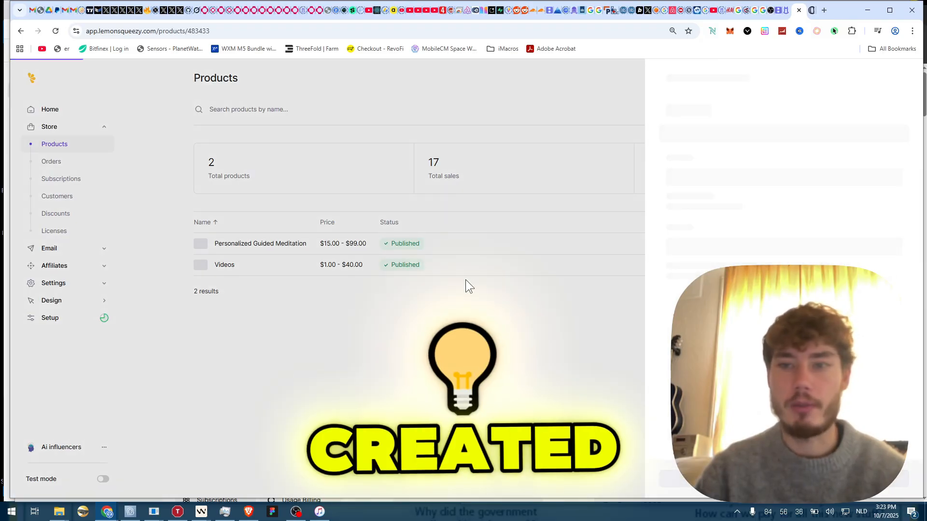
{"action": "scroll", "coordinate": [767, 222], "scroll_direction": "down", "scroll_amount": 6}
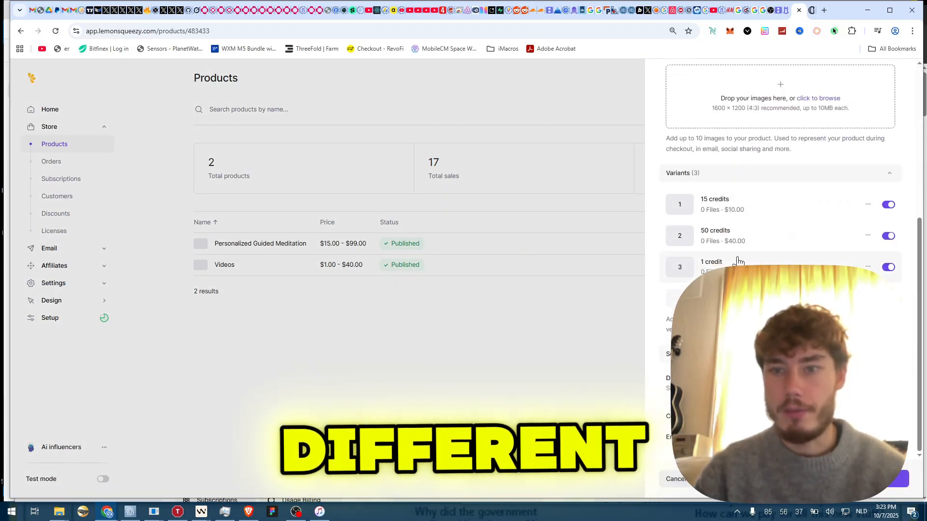
{"action": "key", "text": "ctrl+Tab"}
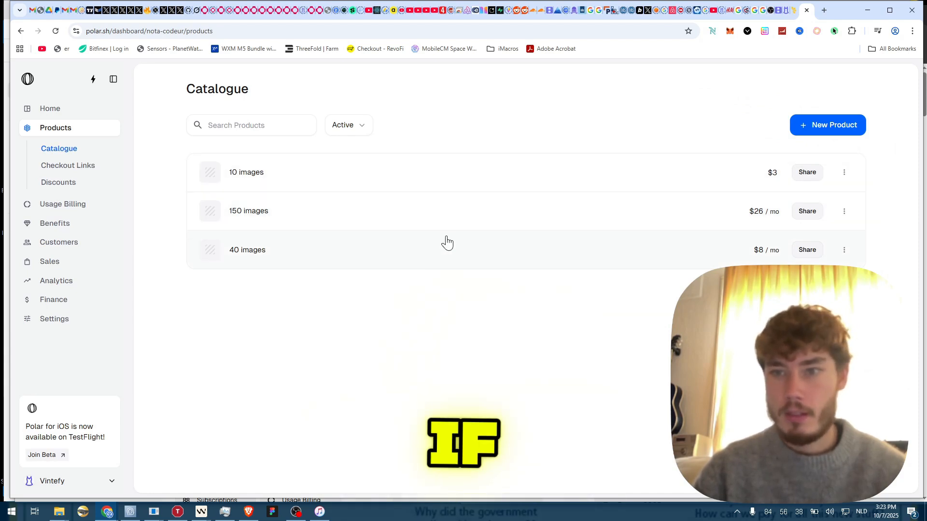
- Open the 40 images product and scroll its overview showing 0 orders and $0 revenue
{"action": "left_click", "coordinate": [455, 249]}
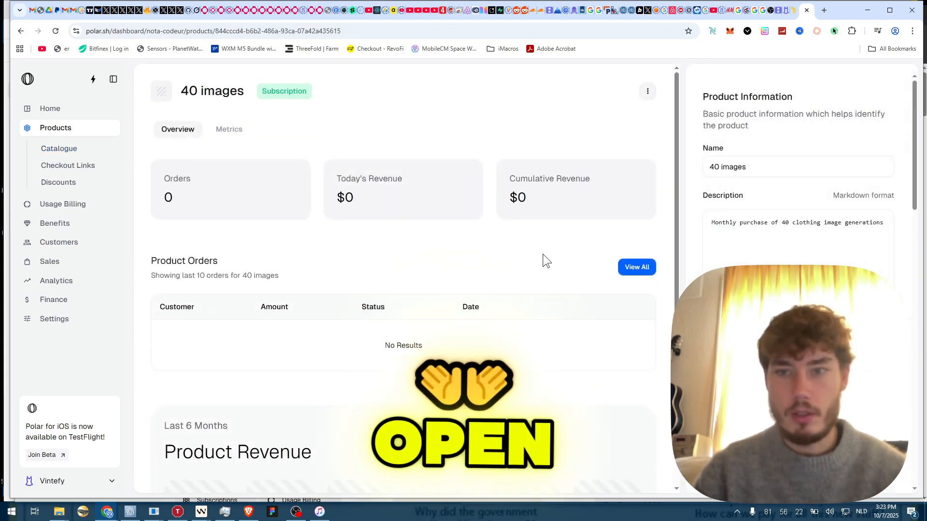
{"action": "scroll", "coordinate": [792, 232], "scroll_direction": "down", "scroll_amount": 10}
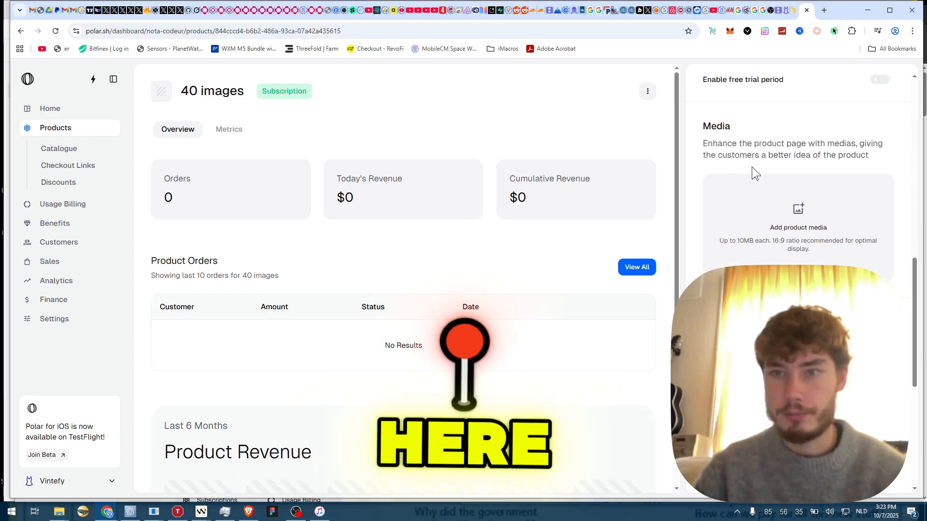
{"action": "scroll", "coordinate": [778, 205], "scroll_direction": "down", "scroll_amount": 6}
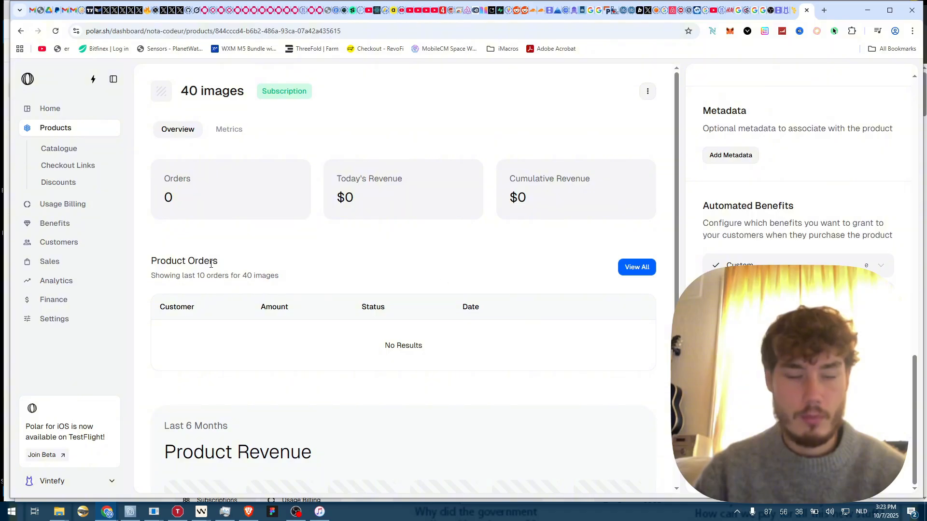
{"action": "left_click_drag", "start_coordinate": [161, 265], "coordinate": [222, 264]}
{"action": "left_click", "coordinate": [269, 271]}
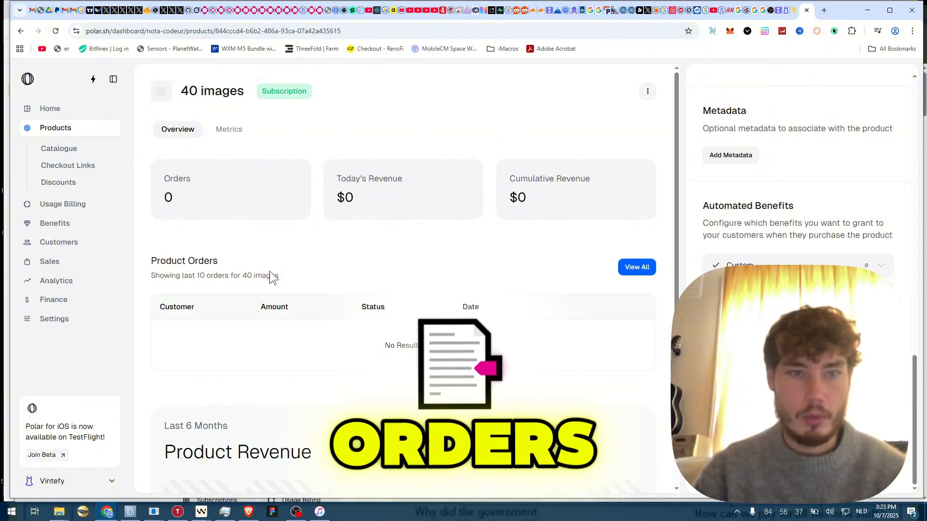
{"action": "scroll", "coordinate": [274, 269], "scroll_direction": "down", "scroll_amount": 4}
{"action": "scroll", "coordinate": [321, 248], "scroll_direction": "down", "scroll_amount": 2}
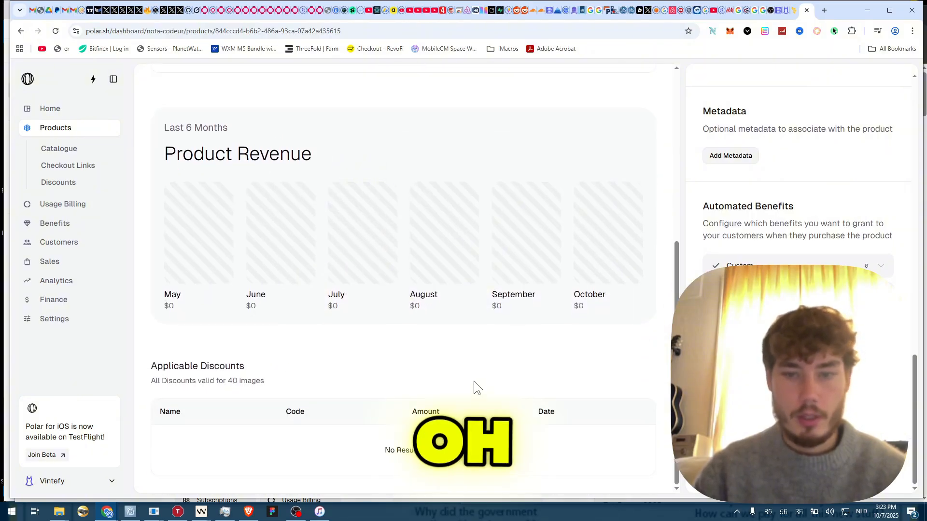
- Read the Automated Benefits description in the Product Information side panel
{"action": "scroll", "coordinate": [470, 371], "scroll_direction": "up", "scroll_amount": 4}
{"action": "scroll", "coordinate": [424, 263], "scroll_direction": "up", "scroll_amount": 2}
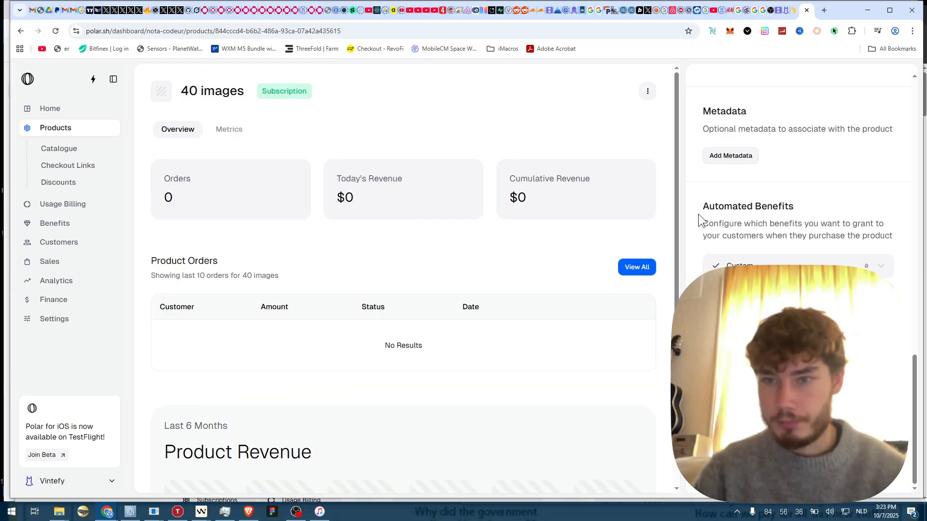
{"action": "left_click_drag", "start_coordinate": [715, 210], "coordinate": [841, 239]}
{"action": "left_click", "coordinate": [841, 271]}
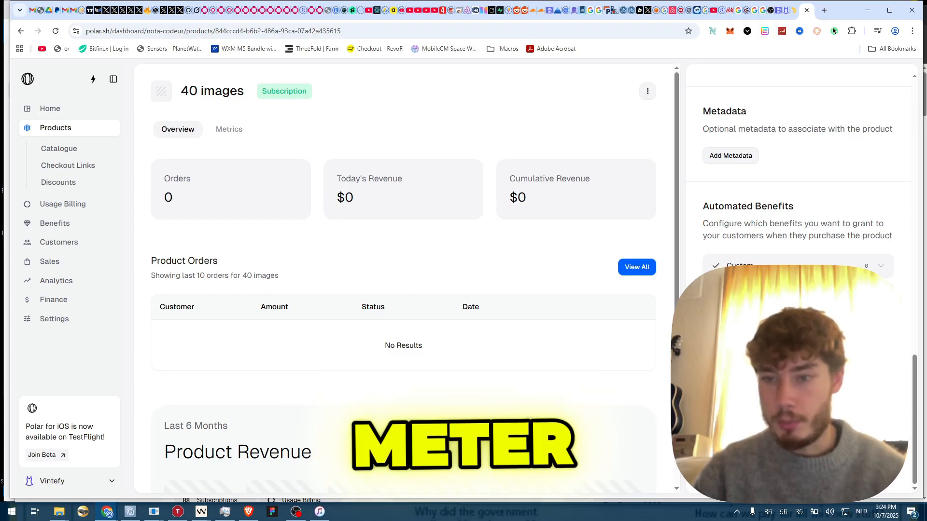
{"action": "scroll", "coordinate": [798, 193], "scroll_direction": "up", "scroll_amount": 5}
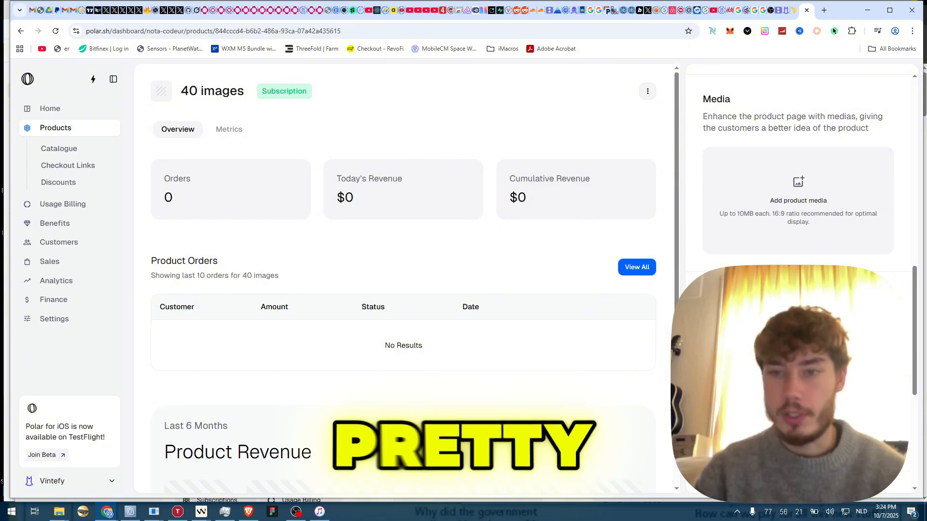
{"action": "key", "text": "alt+Tab"}
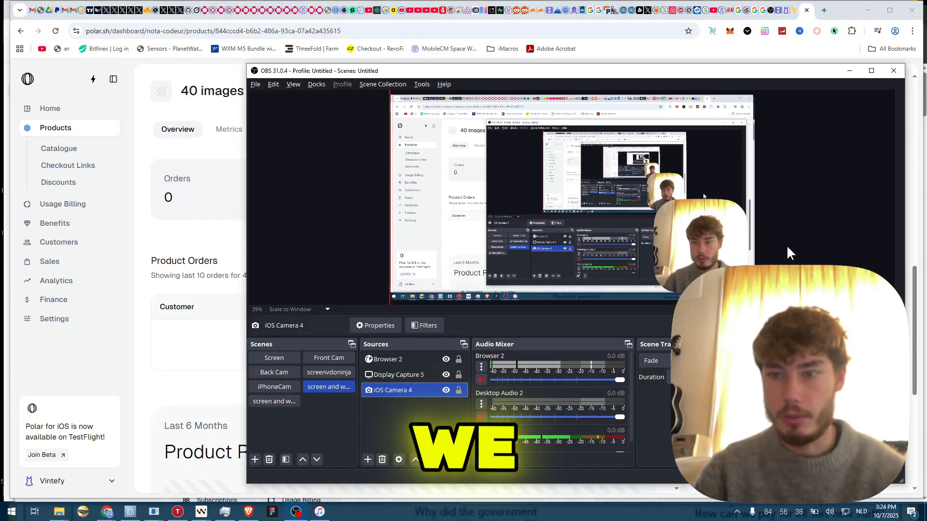
- Read through the Checkout Fields description in the 40 images product's side panel
{"action": "key", "text": "alt+Tab"}
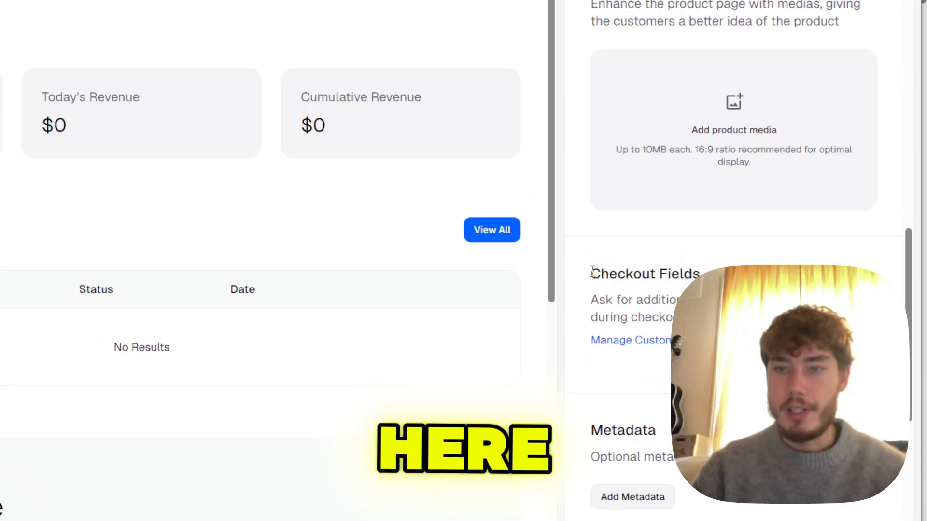
{"action": "mouse_move", "coordinate": [593, 272]}
{"action": "left_mouse_down"}
{"action": "mouse_move", "coordinate": [691, 300]}
{"action": "mouse_move", "coordinate": [689, 317]}
{"action": "mouse_move", "coordinate": [592, 277]}
{"action": "left_mouse_up"}
{"action": "left_click", "coordinate": [689, 318]}
{"action": "left_click", "coordinate": [591, 248]}
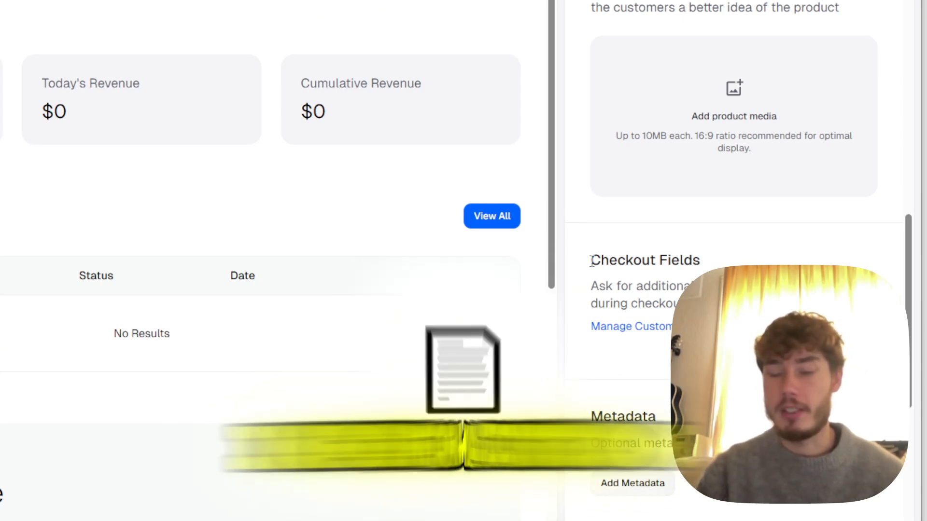
{"action": "left_click_drag", "start_coordinate": [592, 261], "coordinate": [686, 304]}
{"action": "left_click", "coordinate": [686, 304]}
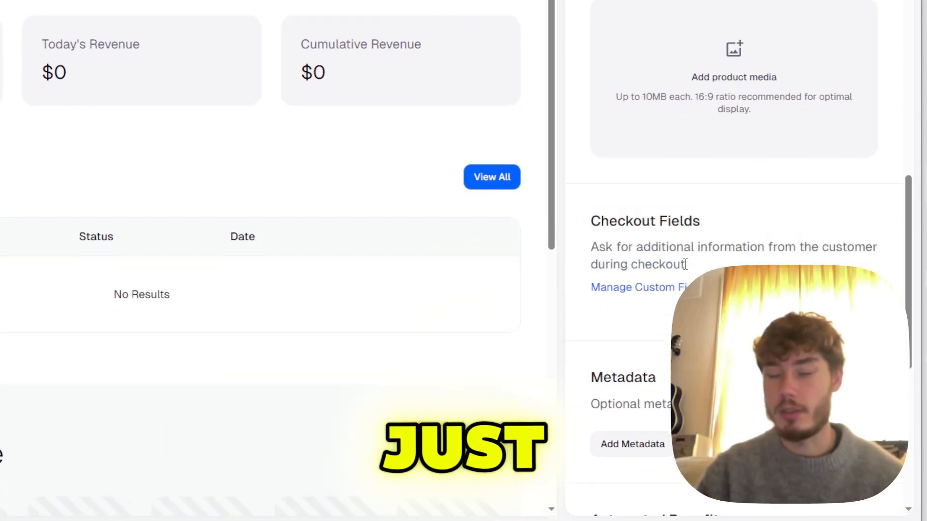
{"action": "left_click_drag", "start_coordinate": [664, 264], "coordinate": [591, 212]}
{"action": "left_click", "coordinate": [680, 98]}
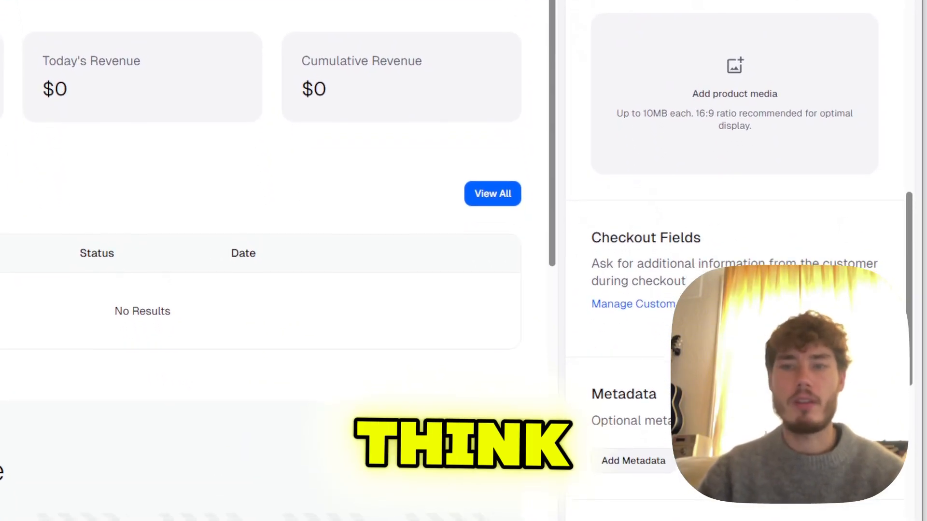
{"action": "left_click_drag", "start_coordinate": [683, 269], "coordinate": [593, 227]}
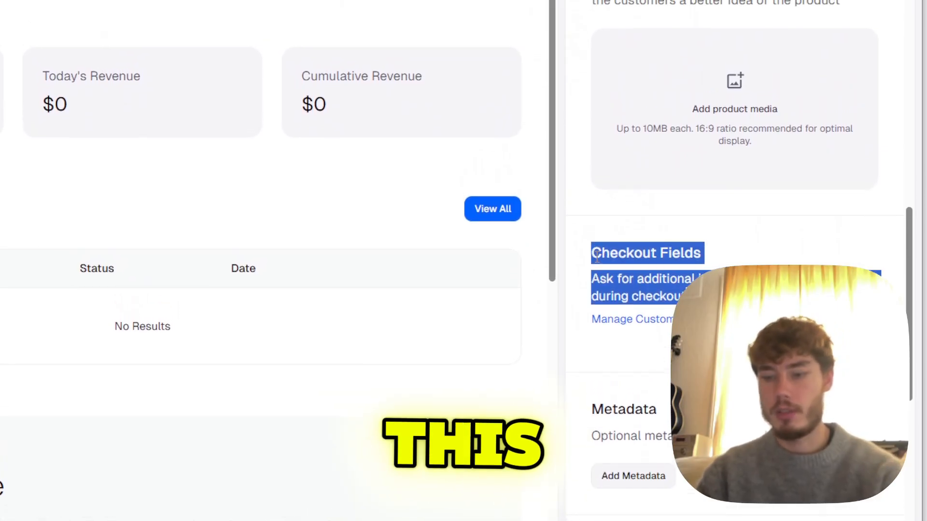
- Scroll the side panel to review the product's $8 monthly pricing
{"action": "scroll", "coordinate": [657, 273], "scroll_direction": "up", "scroll_amount": 5}
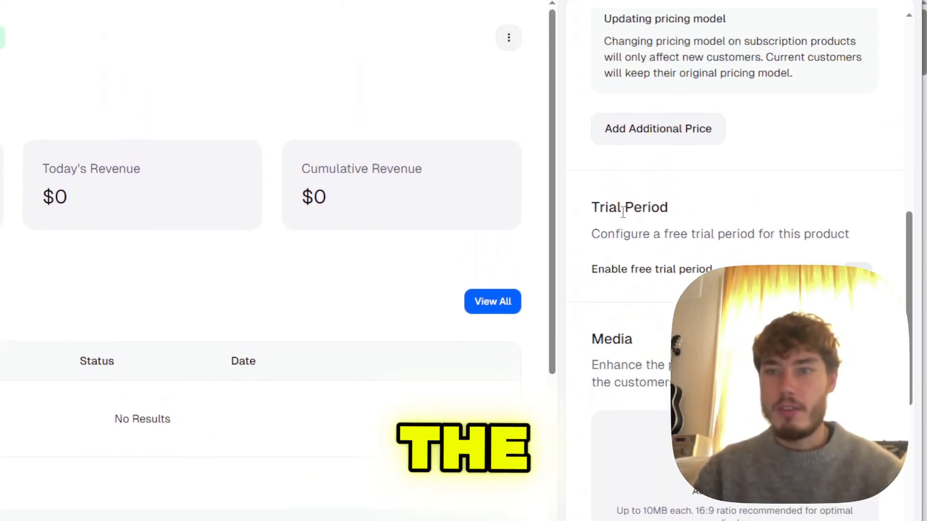
{"action": "scroll", "coordinate": [628, 260], "scroll_direction": "up", "scroll_amount": 5}
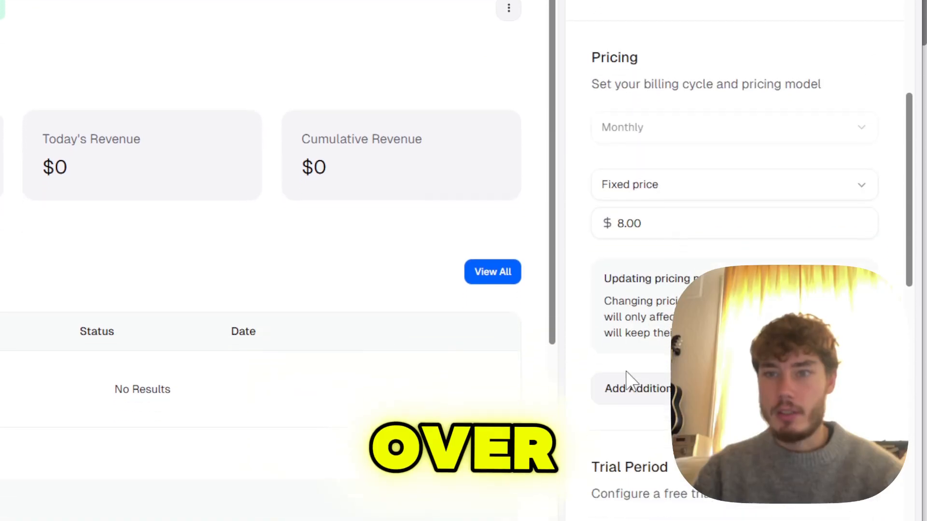
{"action": "left_click_drag", "start_coordinate": [632, 351], "coordinate": [703, 373]}
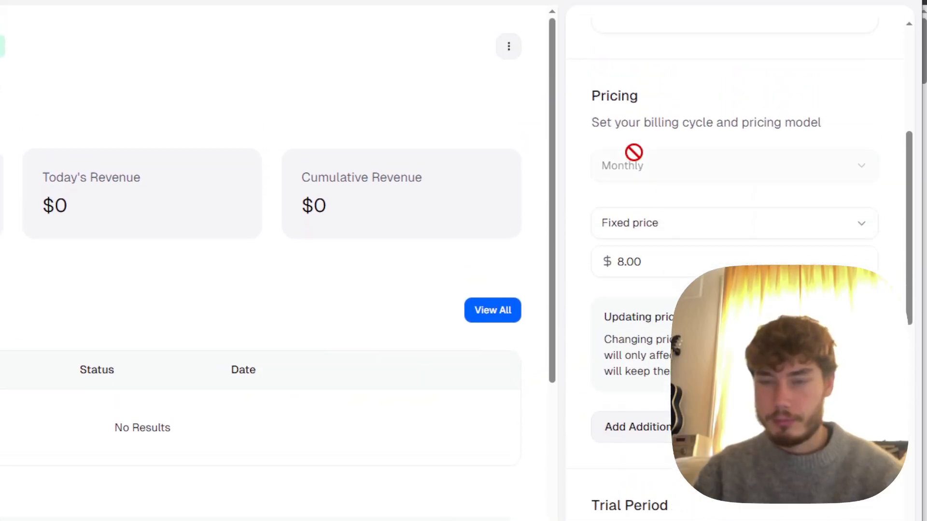
{"action": "scroll", "coordinate": [725, 63], "scroll_direction": "up", "scroll_amount": 7}
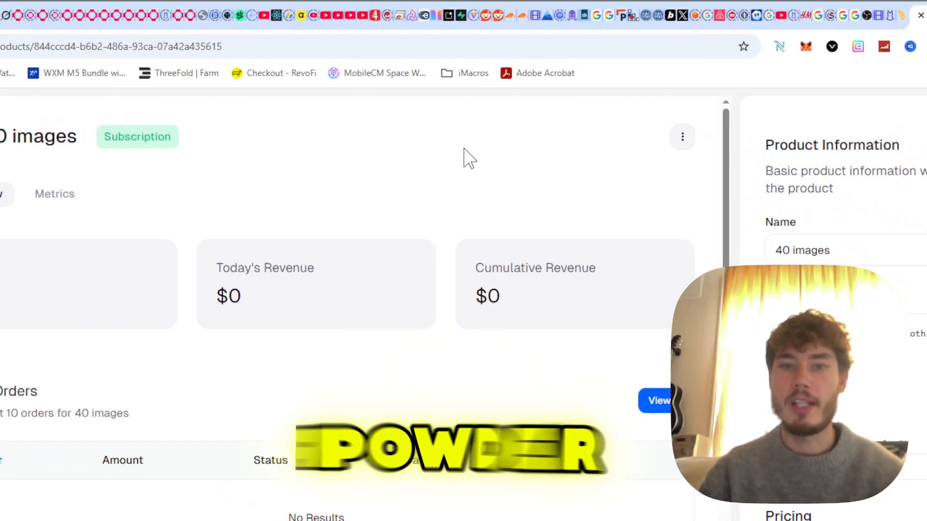
- Compare Lemon Squeezy's three-variant Videos product, then return to Polar's product catalogue
{"action": "left_click", "coordinate": [2, 197]}
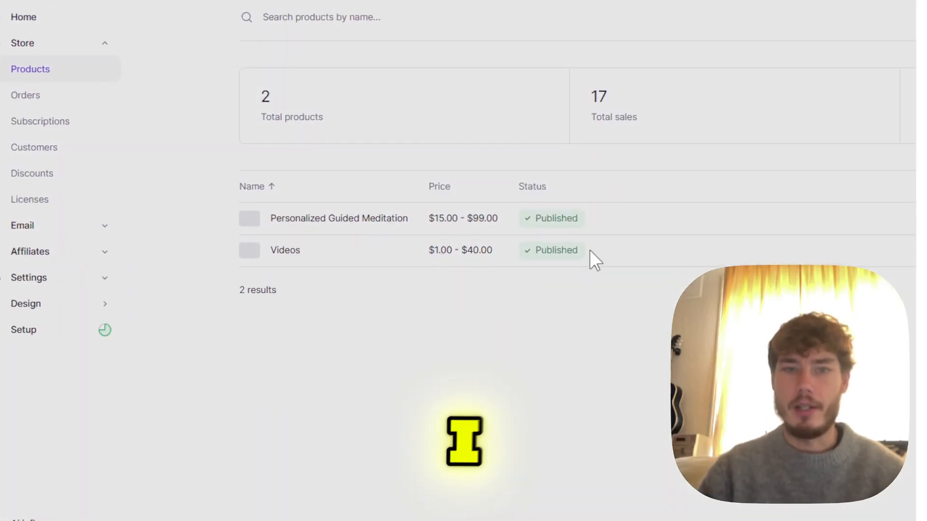
{"action": "left_click", "coordinate": [630, 242]}
{"action": "scroll", "coordinate": [773, 309], "scroll_direction": "down", "scroll_amount": 4}
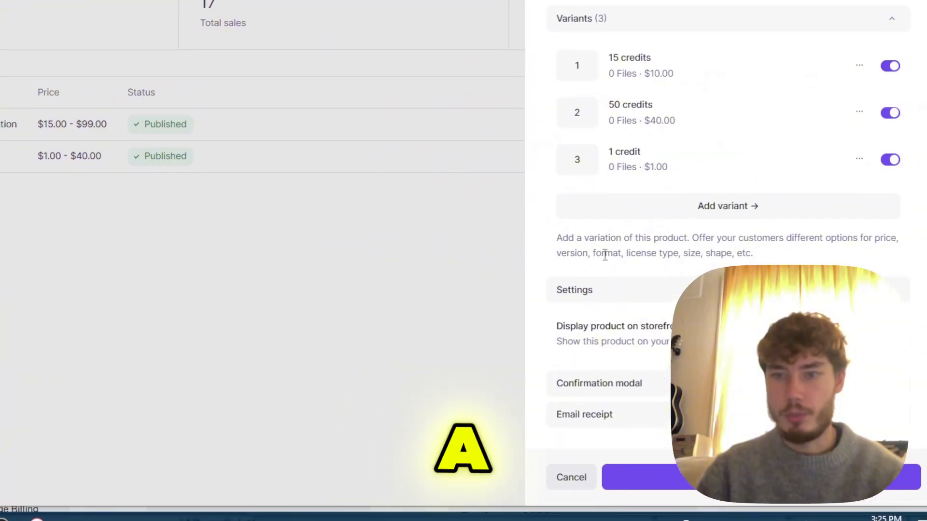
{"action": "left_click", "coordinate": [293, 265]}
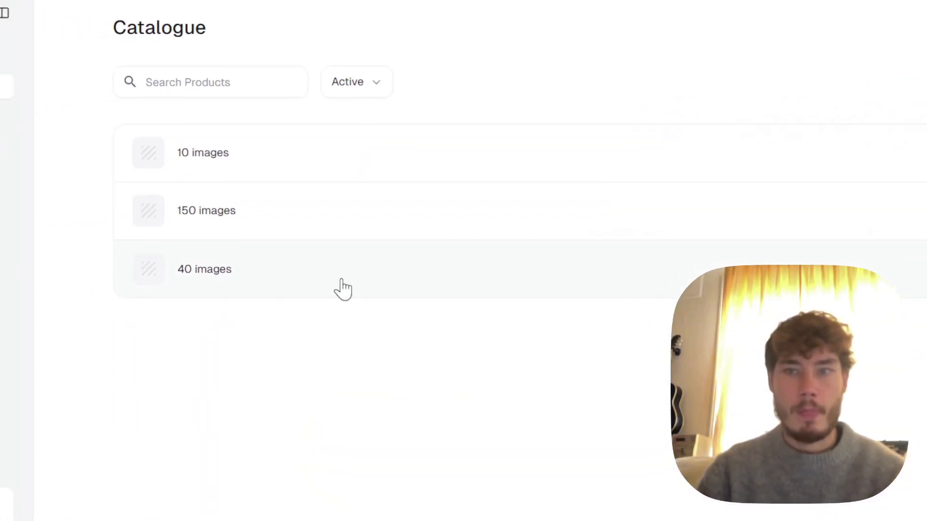
{"action": "left_click", "coordinate": [313, 267]}
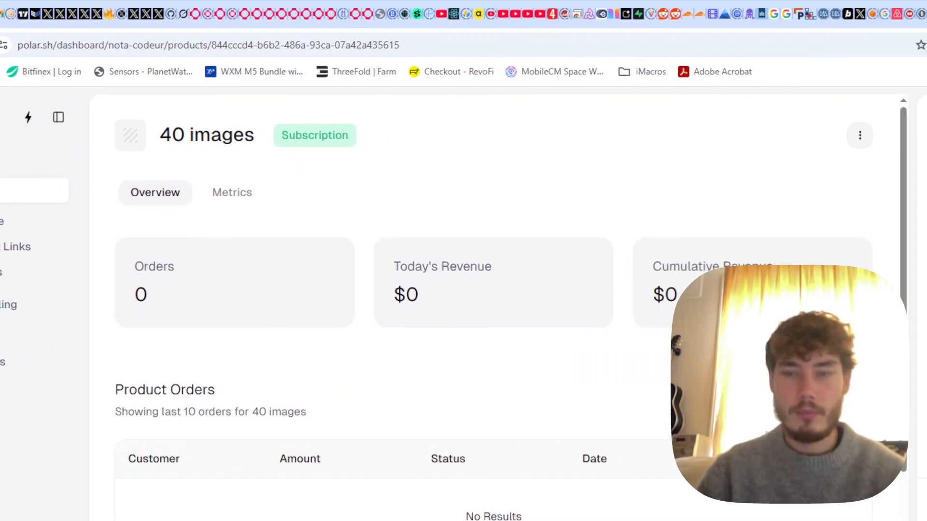
{"action": "left_click", "coordinate": [926, 134]}
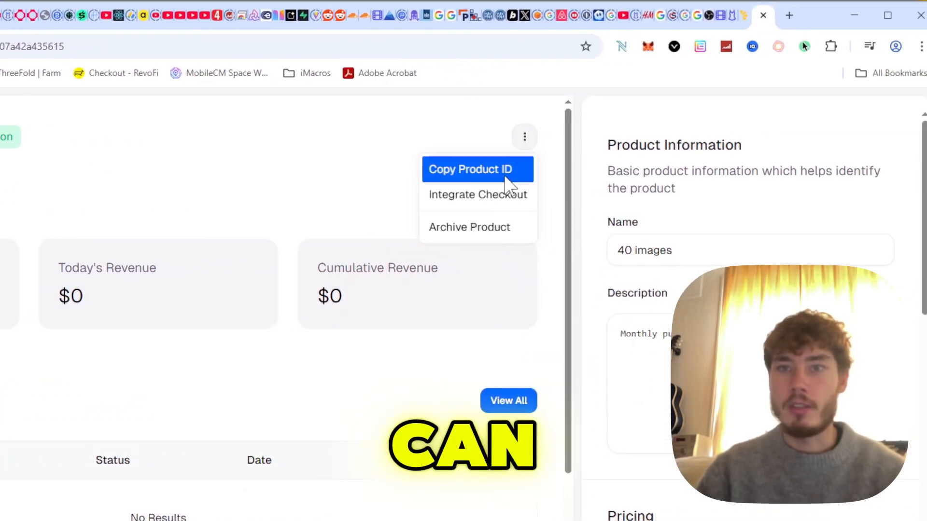
{"action": "left_click", "coordinate": [333, 178]}
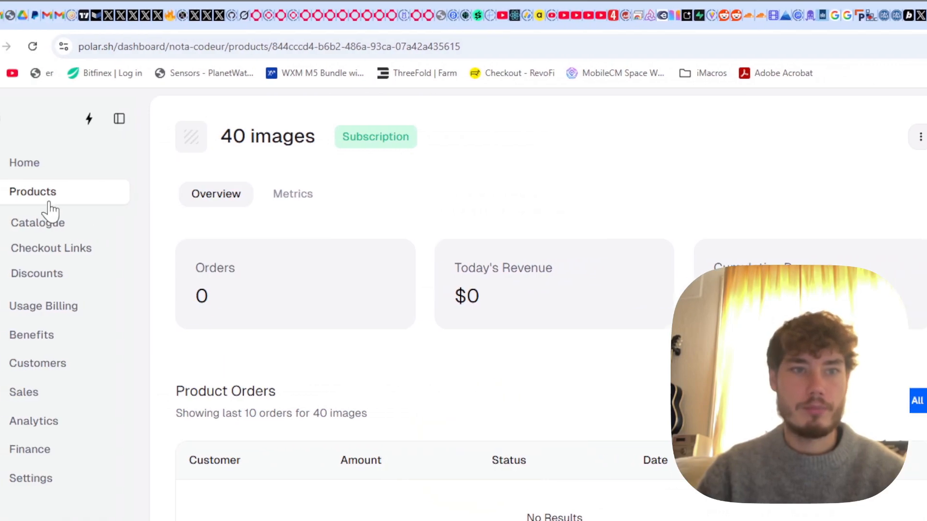
{"action": "left_click", "coordinate": [46, 201]}
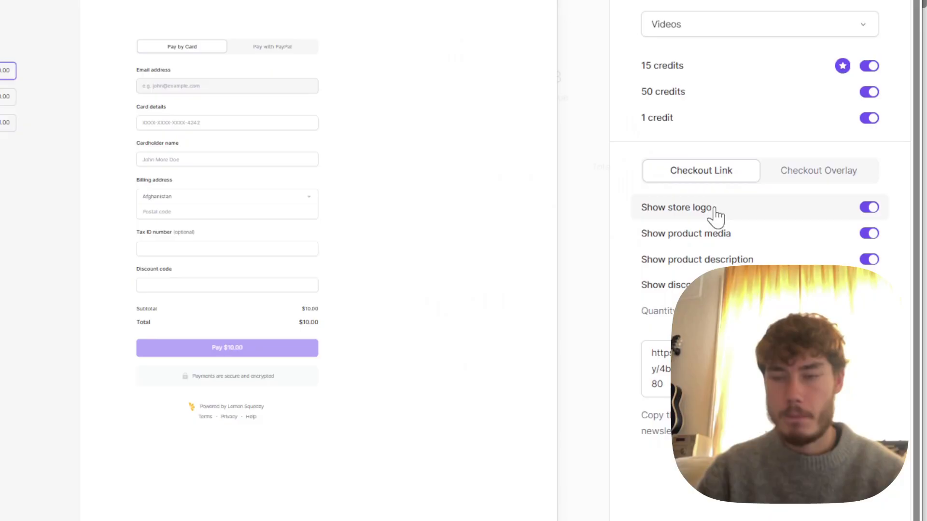
- Preview the Videos checkout as overlay and link, then switch off 'Show product description'
{"action": "left_click", "coordinate": [801, 172]}
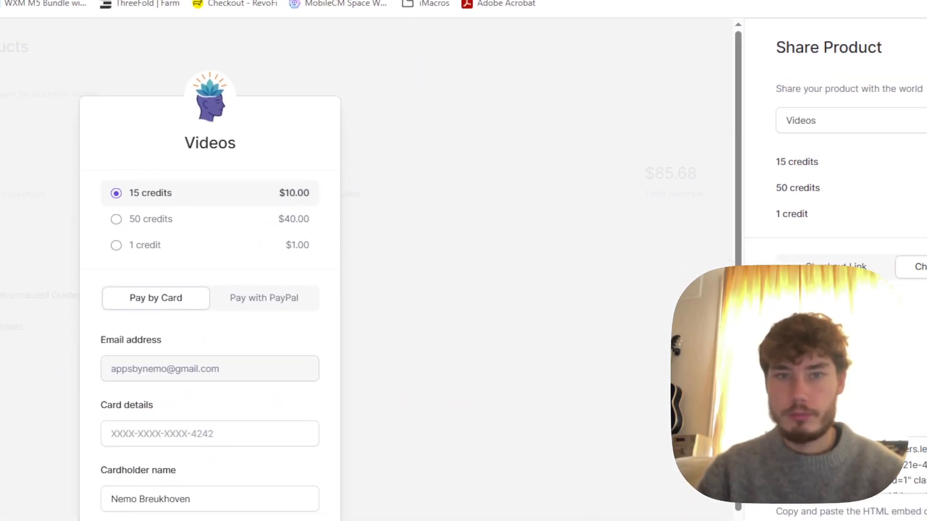
{"action": "left_click", "coordinate": [824, 232]}
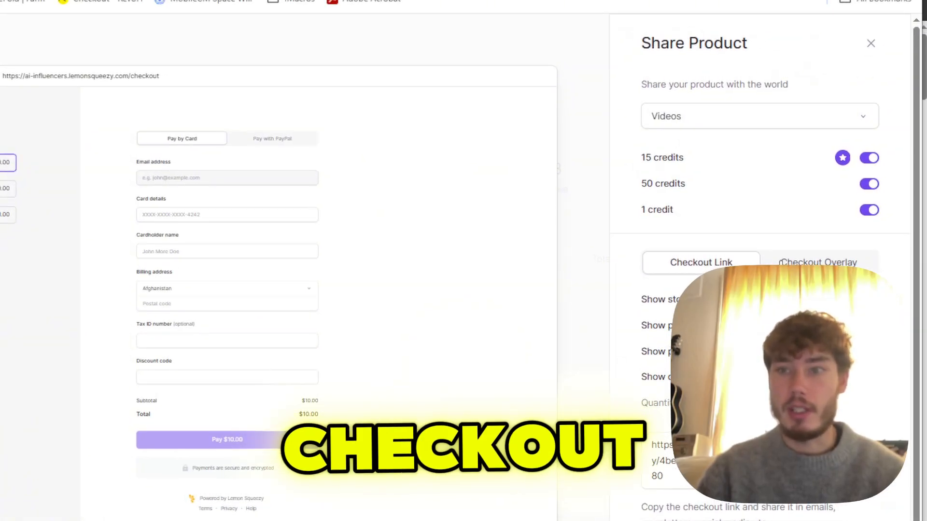
{"action": "left_click", "coordinate": [781, 263]}
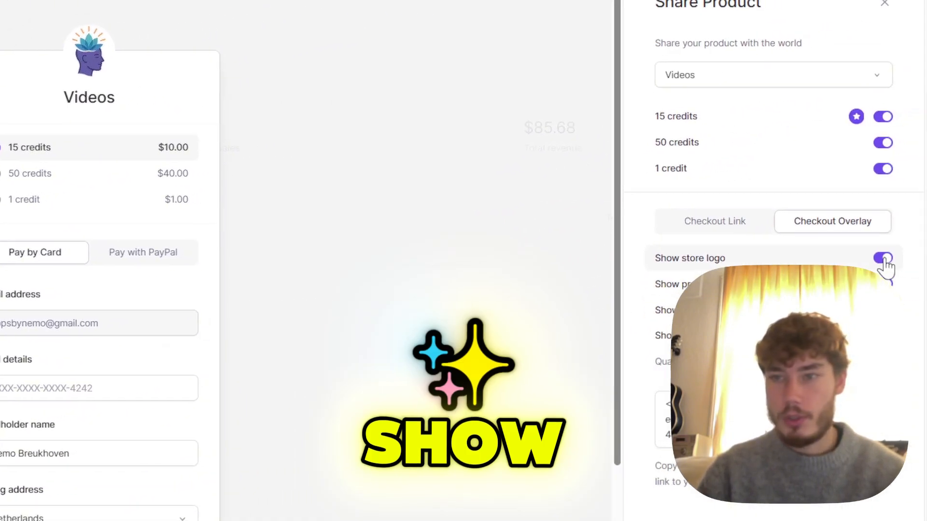
{"action": "left_click", "coordinate": [876, 262]}
{"action": "left_click", "coordinate": [875, 261]}
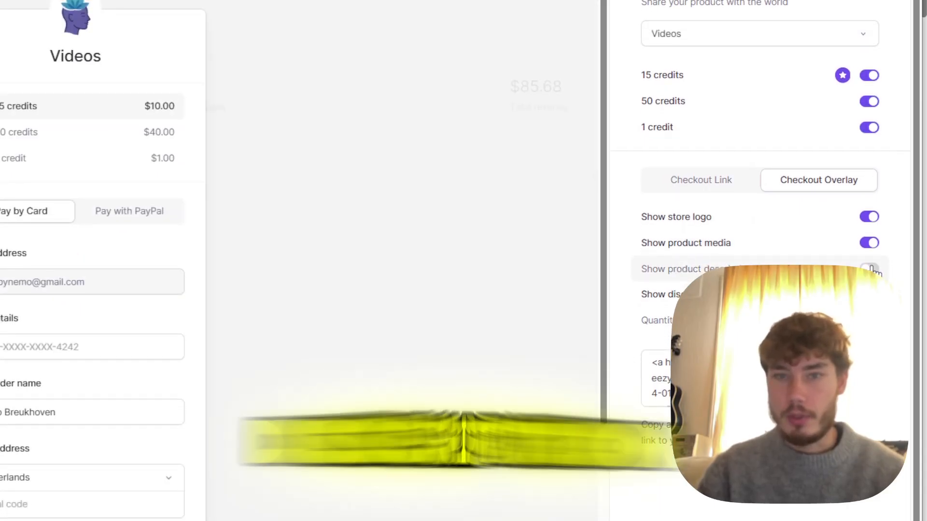
{"action": "left_click", "coordinate": [873, 270]}
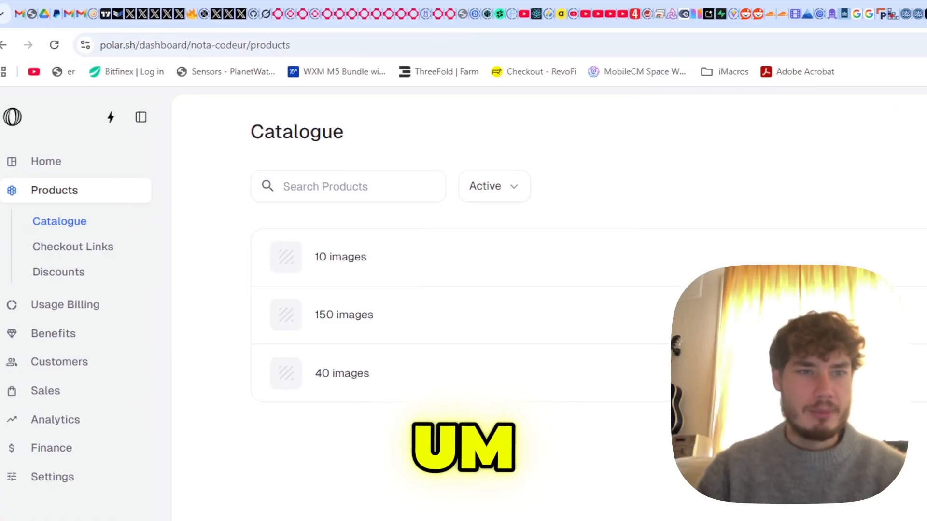
- Filter Checkout Links to '10 images' and start a new link labelled 'test link'
{"action": "left_click", "coordinate": [77, 249]}
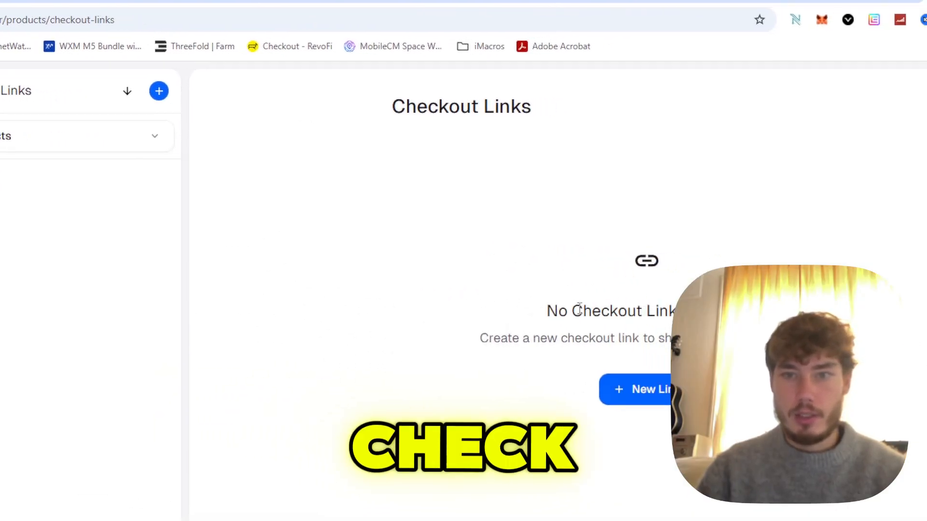
{"action": "left_click", "coordinate": [22, 140]}
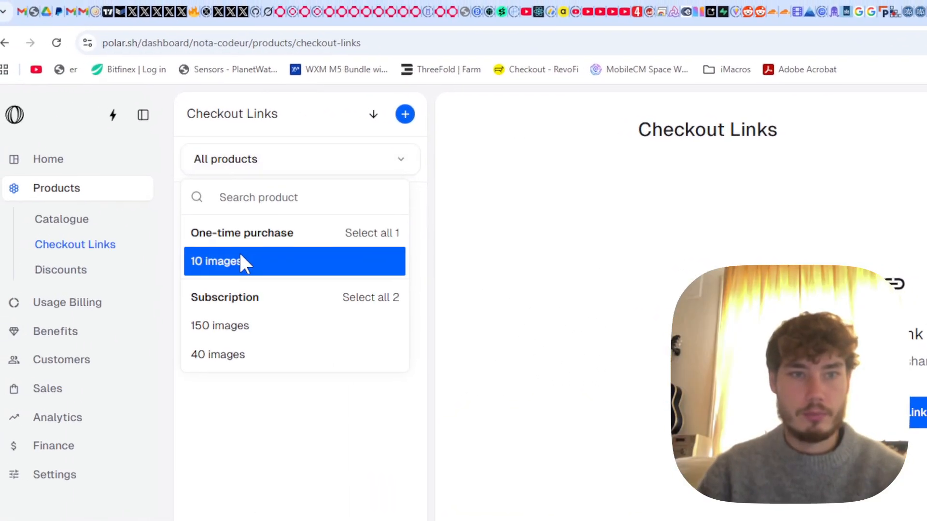
{"action": "left_click", "coordinate": [241, 261]}
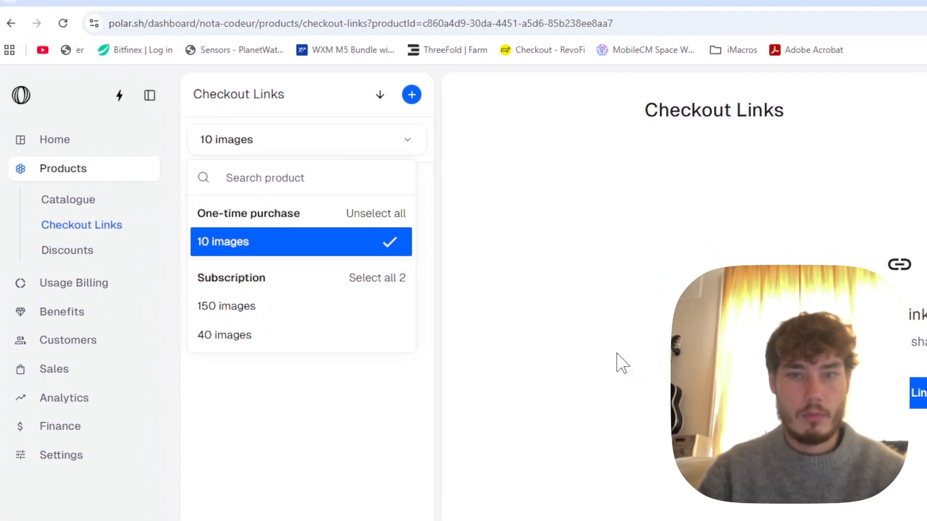
{"action": "left_click", "coordinate": [622, 363]}
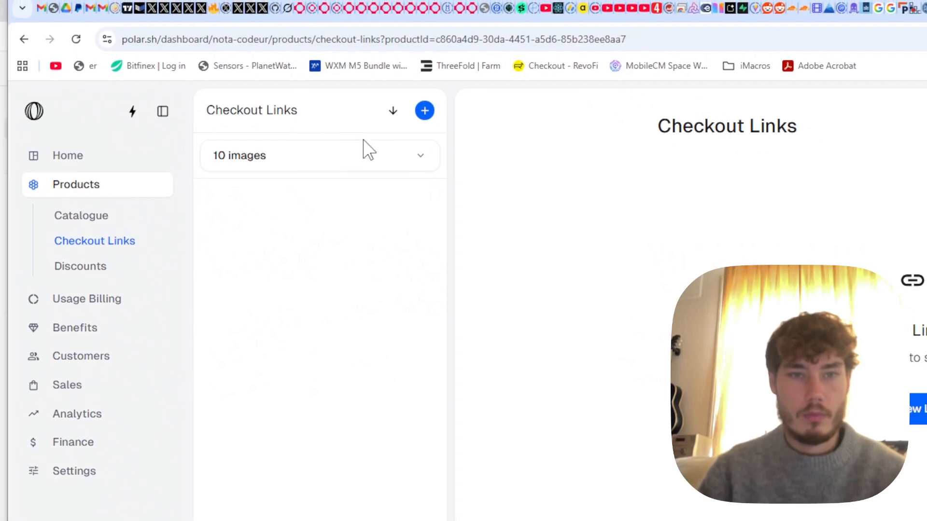
{"action": "left_click", "coordinate": [358, 154]}
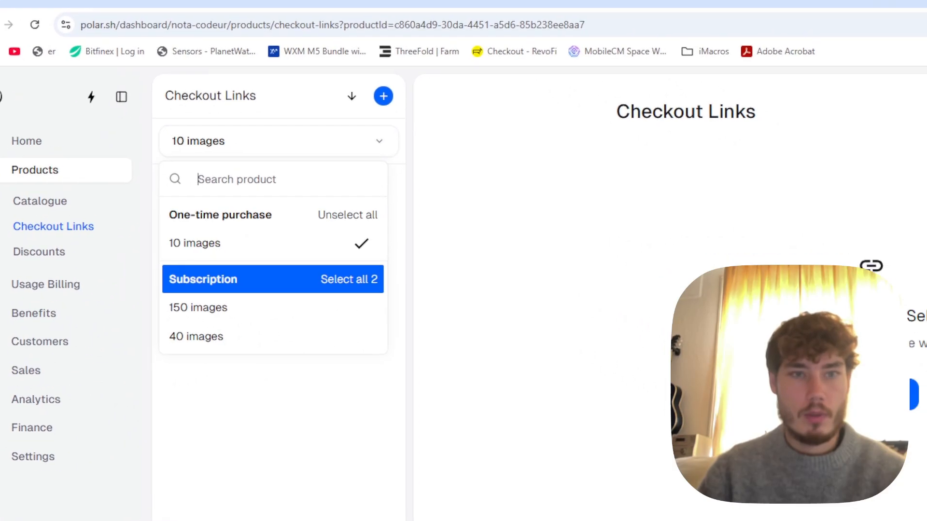
{"action": "left_click", "coordinate": [879, 394]}
{"action": "left_click", "coordinate": [879, 394]}
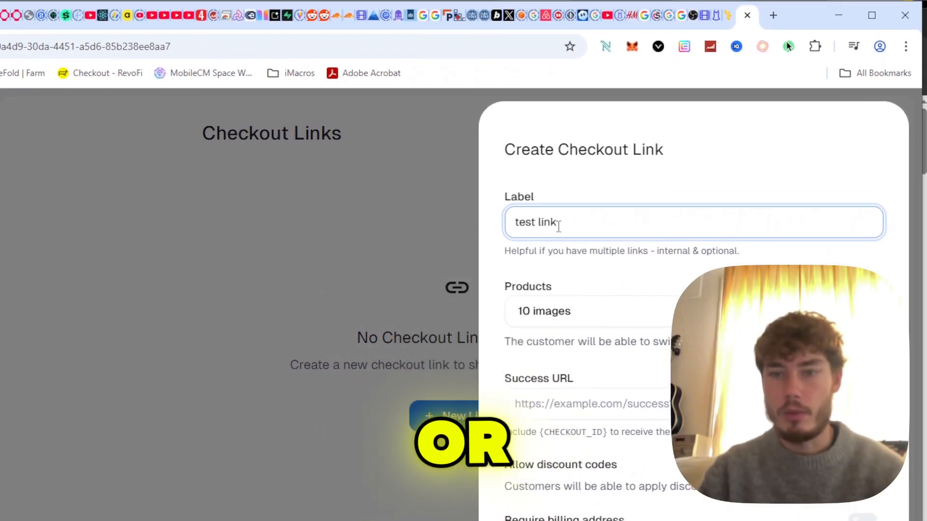
- Create the 'test link' checkout link and paste its buy.polar.sh URL into a new tab
{"action": "left_click", "coordinate": [629, 381]}
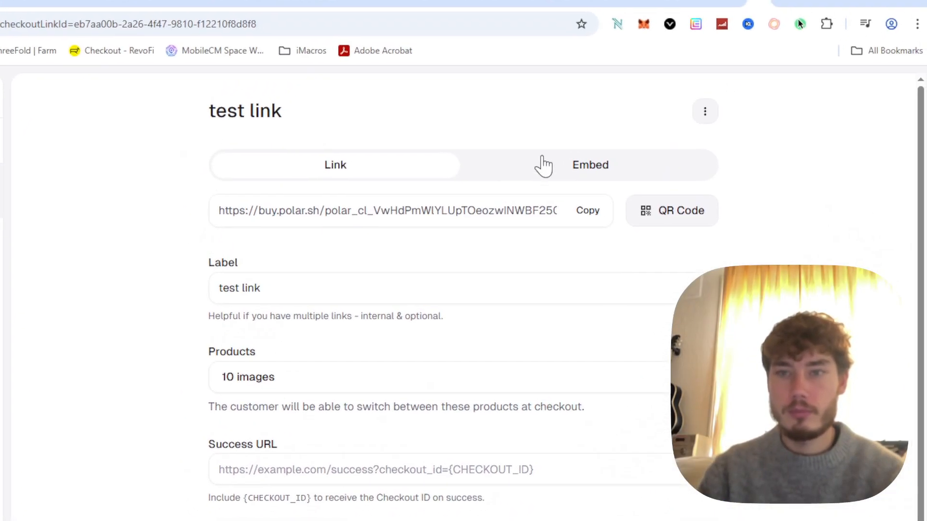
{"action": "scroll", "coordinate": [345, 278], "scroll_direction": "down", "scroll_amount": 1}
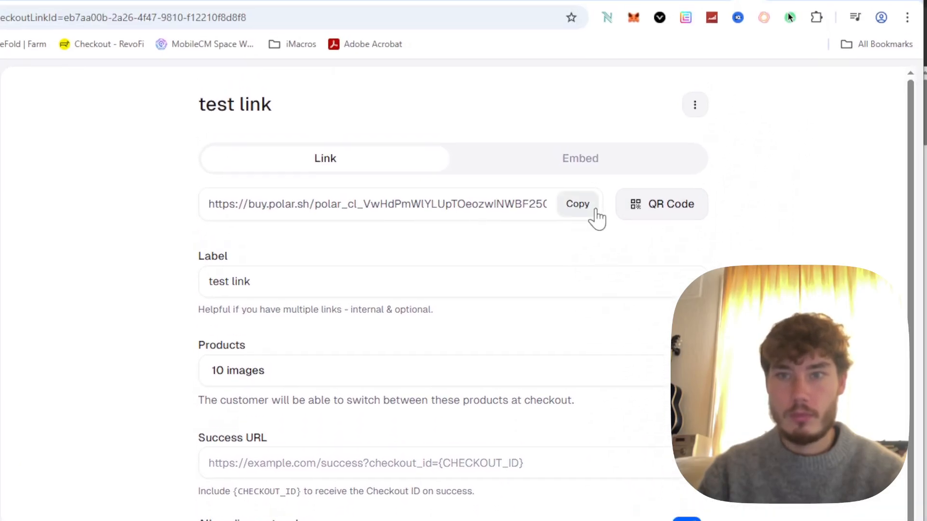
{"action": "left_click", "coordinate": [579, 169]}
{"action": "key", "text": "ctrl+t"}
{"action": "key", "text": "ctrl+v"}
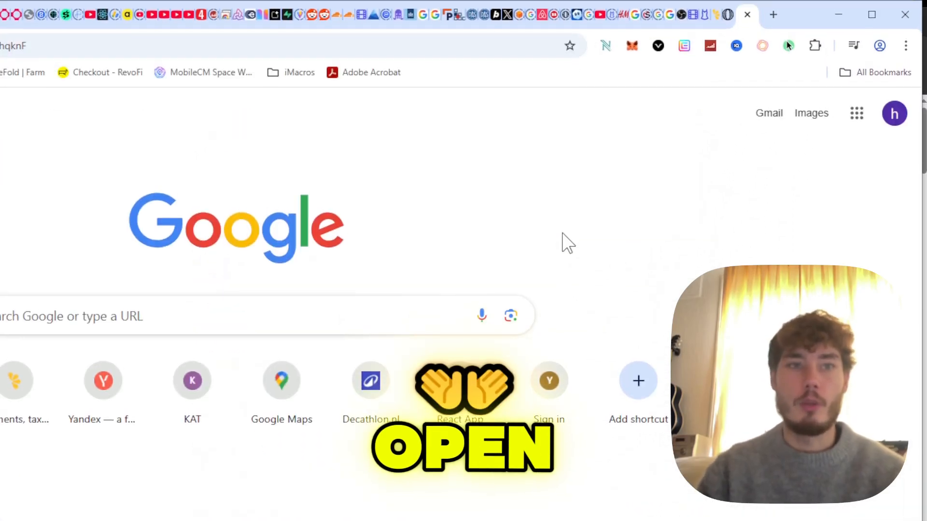
- Load the pasted link to preview the 10 images checkout at $3, then close the tab
{"action": "key", "text": "Return"}
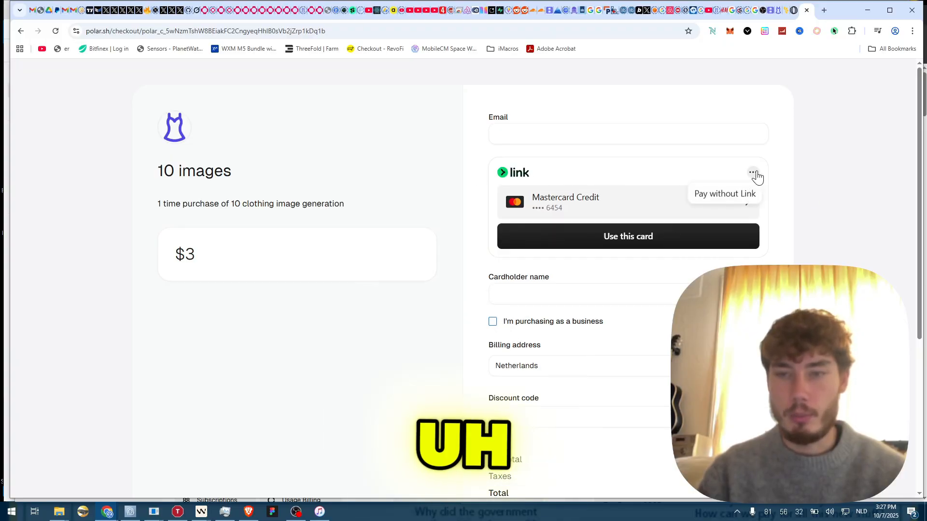
{"action": "scroll", "coordinate": [858, 159], "scroll_direction": "down", "scroll_amount": 3}
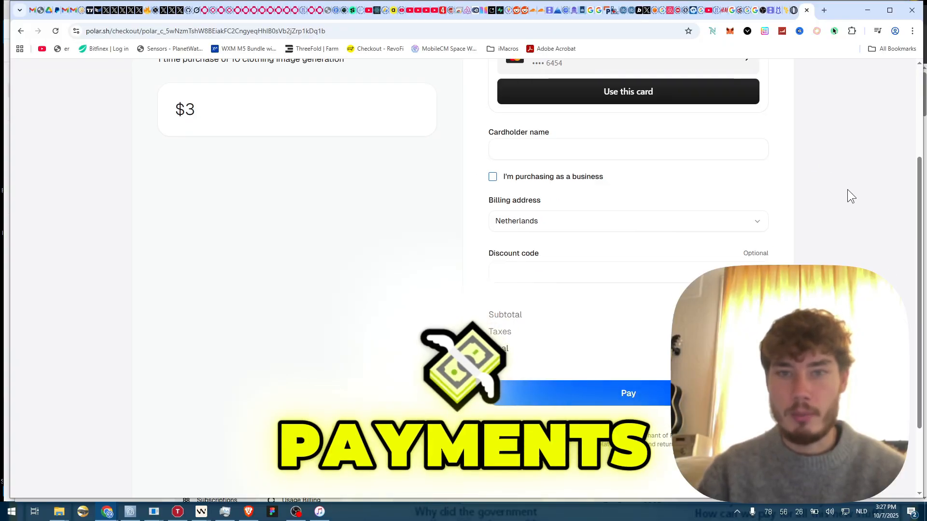
{"action": "scroll", "coordinate": [848, 189], "scroll_direction": "down", "scroll_amount": 2}
{"action": "scroll", "coordinate": [830, 232], "scroll_direction": "up", "scroll_amount": 2}
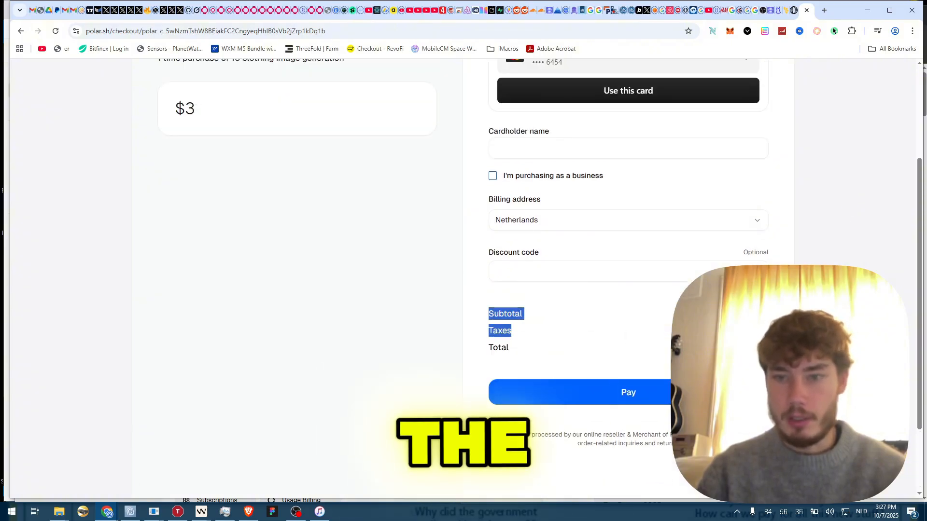
{"action": "scroll", "coordinate": [272, 243], "scroll_direction": "up", "scroll_amount": 3}
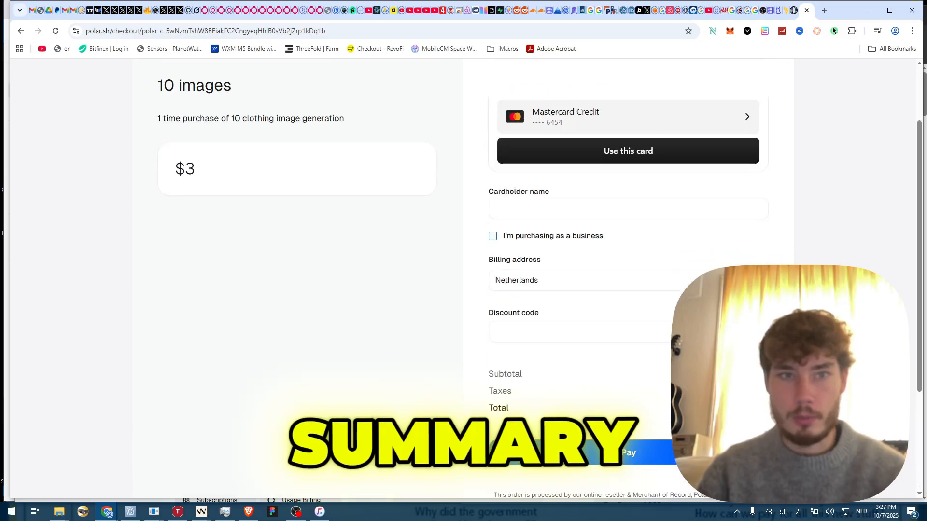
{"action": "key", "text": "ctrl+w"}
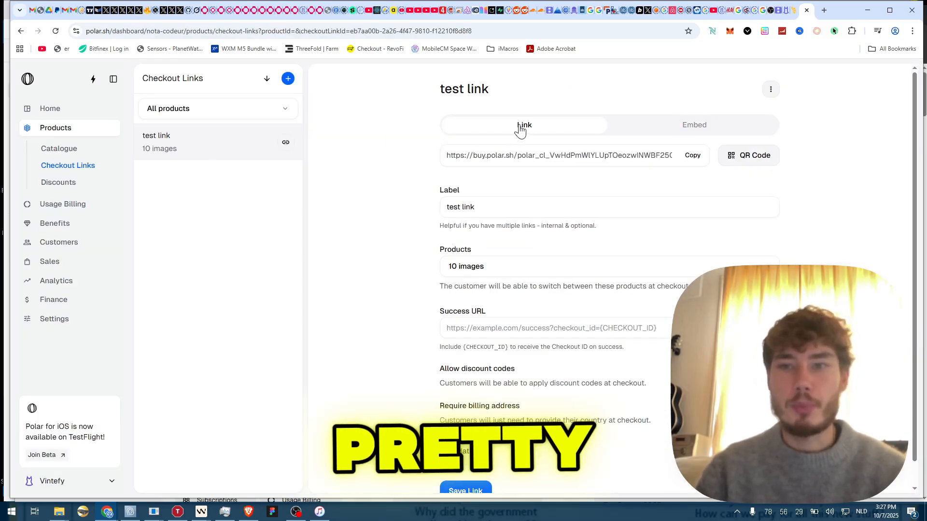
- Filter the checkout links to '10 images', close the panels, and open Discounts
{"action": "left_click_drag", "start_coordinate": [497, 92], "coordinate": [433, 89]}
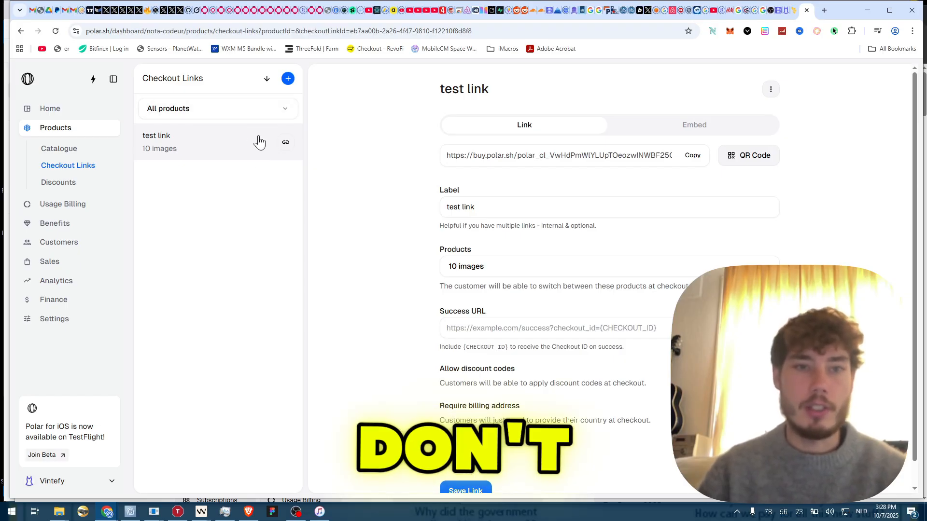
{"action": "scroll", "coordinate": [431, 144], "scroll_direction": "down", "scroll_amount": 1}
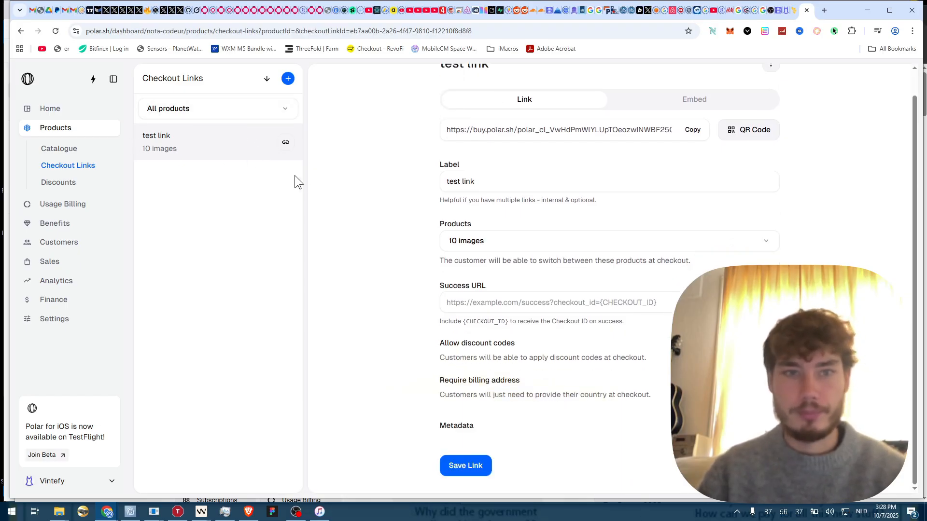
{"action": "left_click", "coordinate": [249, 117]}
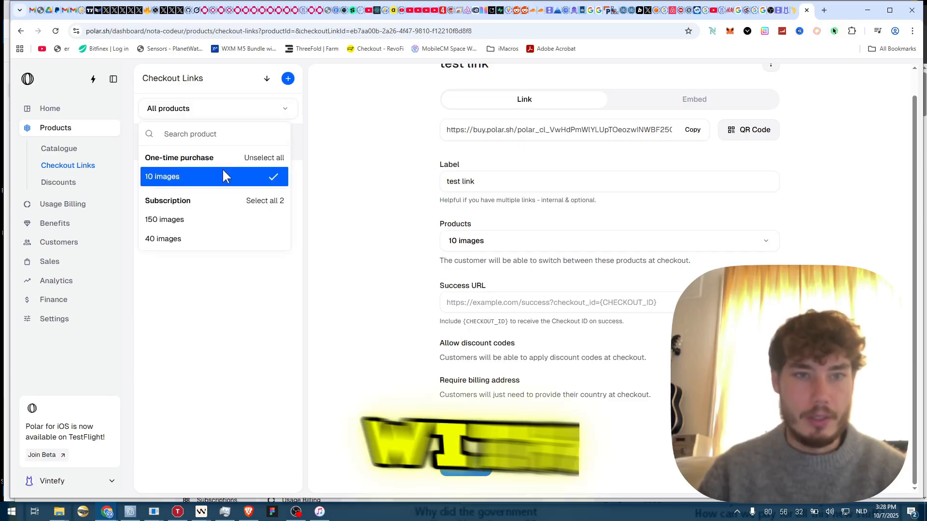
{"action": "left_click", "coordinate": [326, 192]}
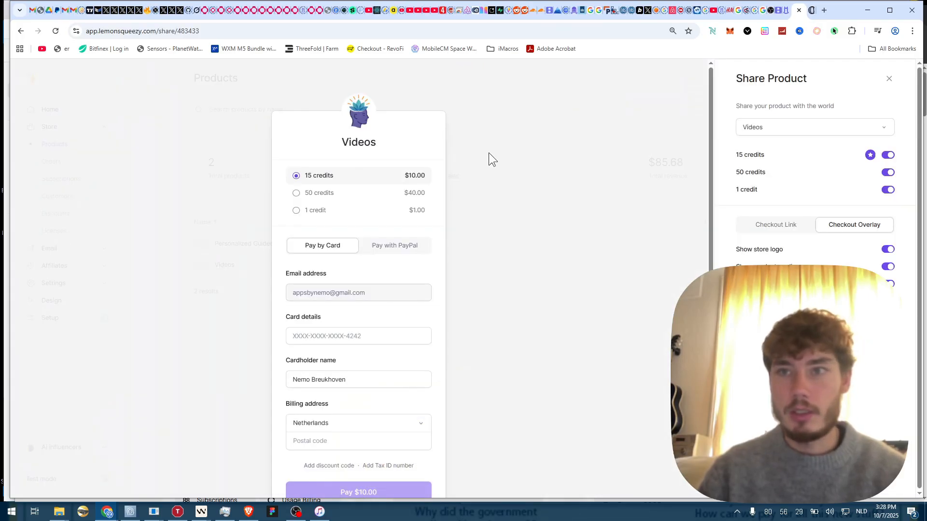
{"action": "left_click", "coordinate": [517, 153]}
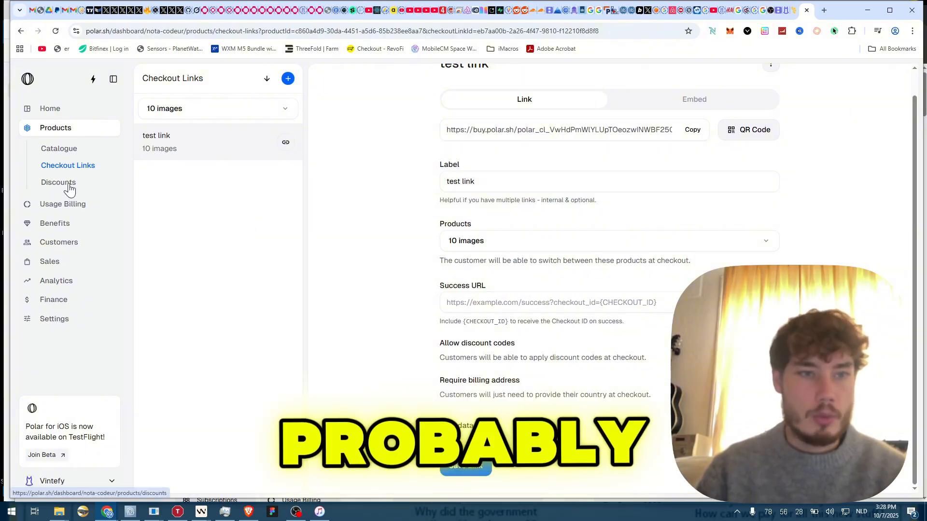
{"action": "left_click", "coordinate": [66, 184]}
- Create discount 'test discount' with code 'polar' at 5% off, reviewing Recurring and Restrictions
{"action": "left_click", "coordinate": [833, 124]}
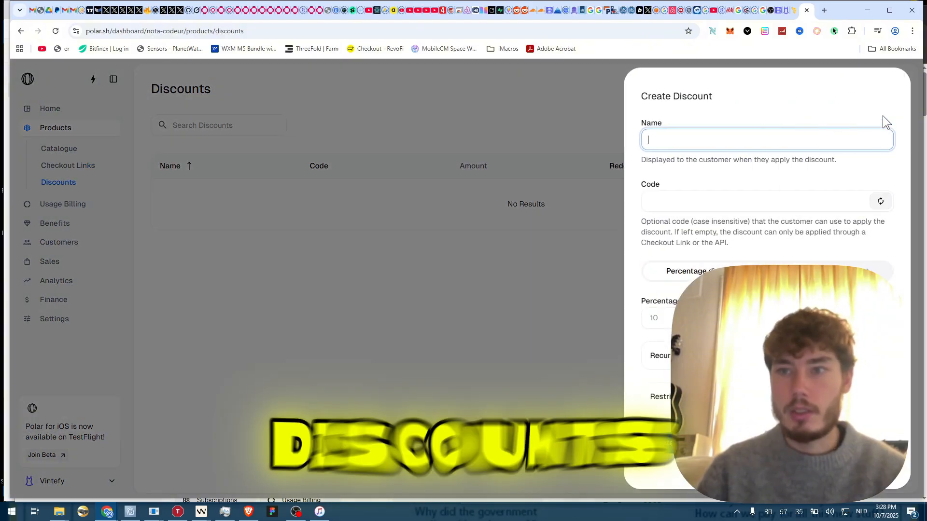
{"action": "type", "text": "test discount"}
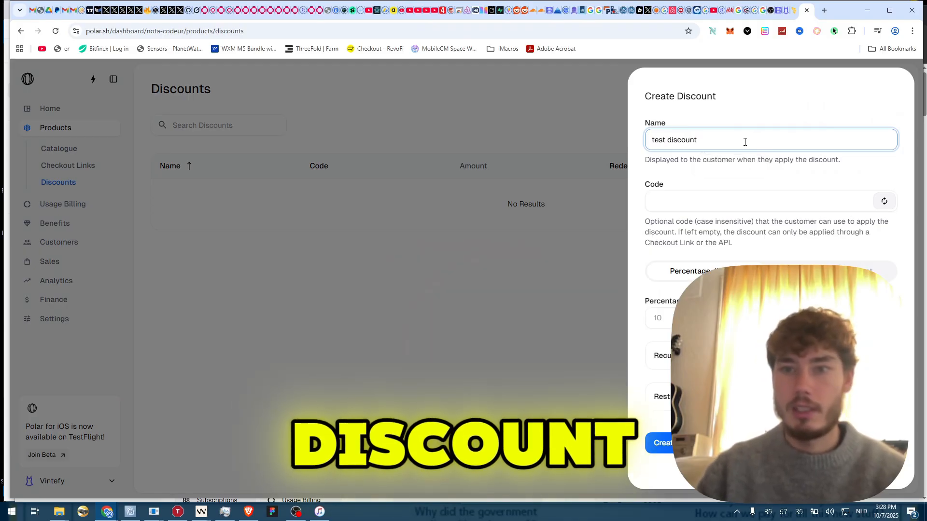
{"action": "left_click", "coordinate": [759, 207]}
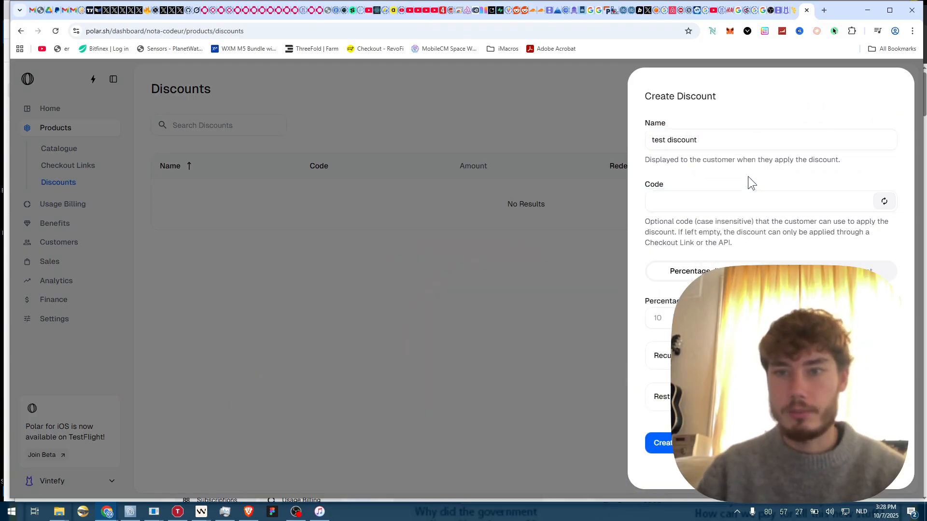
{"action": "left_click", "coordinate": [732, 211]}
{"action": "type", "text": "pola"}
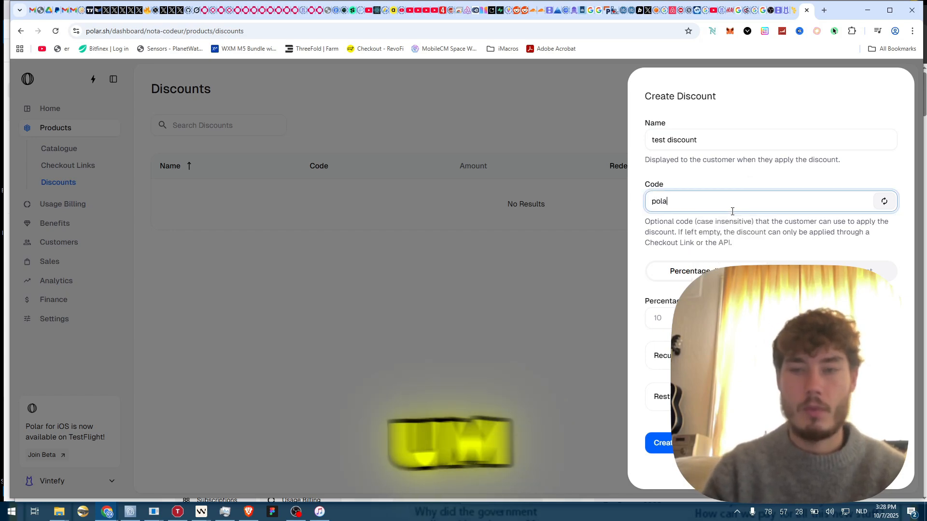
{"action": "type", "text": "r"}
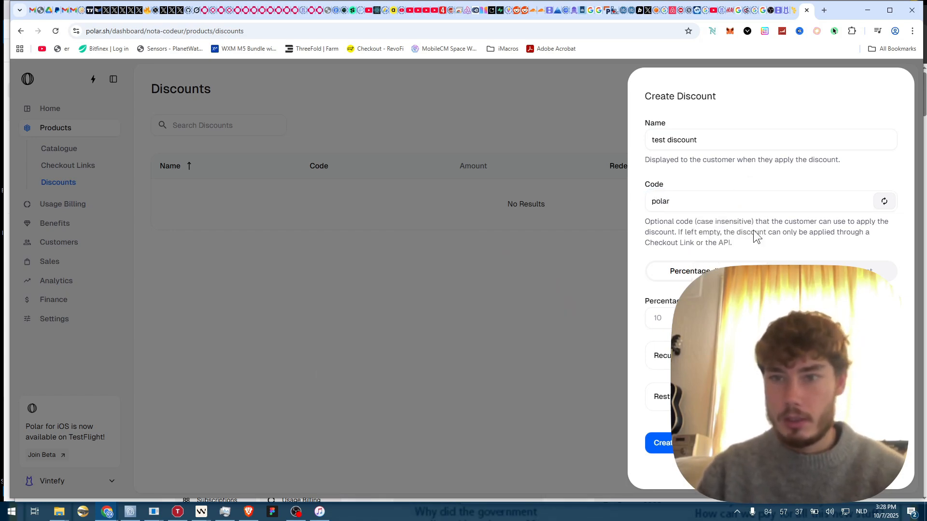
{"action": "left_click", "coordinate": [716, 318]}
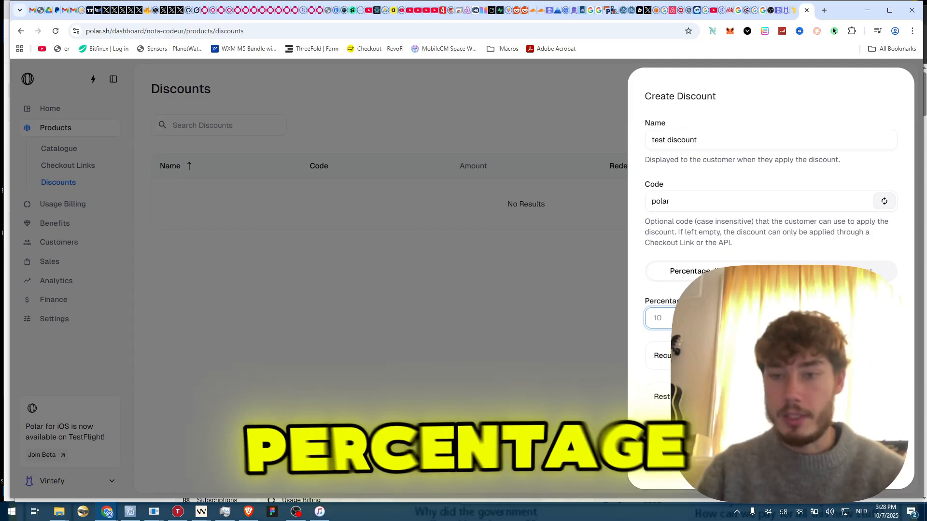
{"action": "type", "text": "5"}
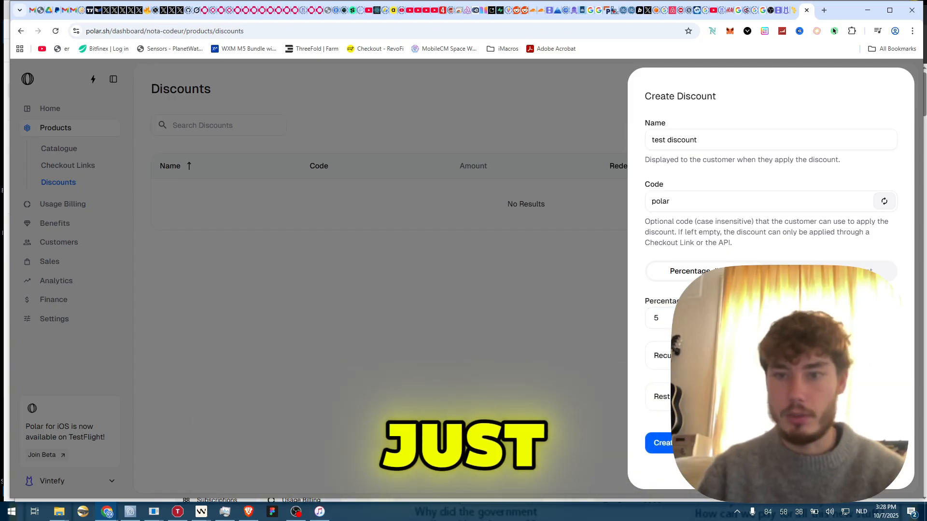
{"action": "left_click", "coordinate": [771, 356]}
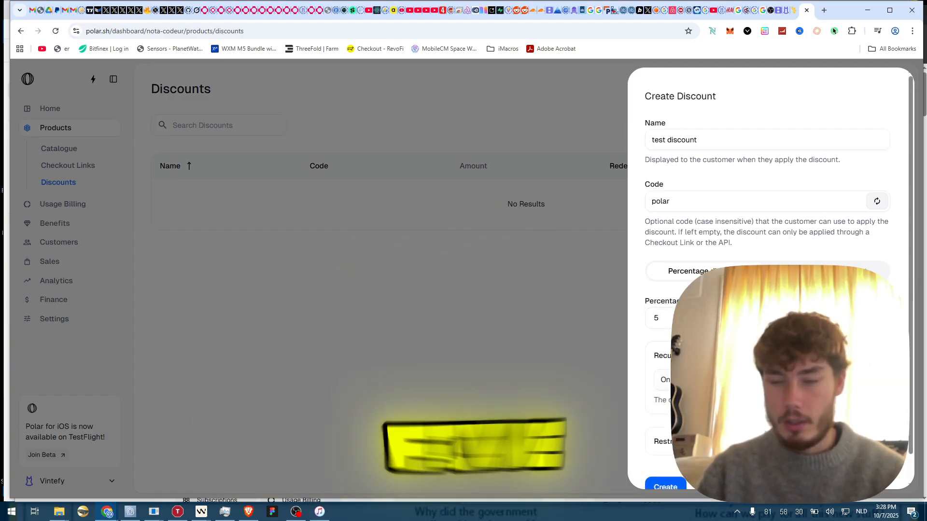
{"action": "left_click", "coordinate": [771, 356]}
{"action": "left_click", "coordinate": [771, 397]}
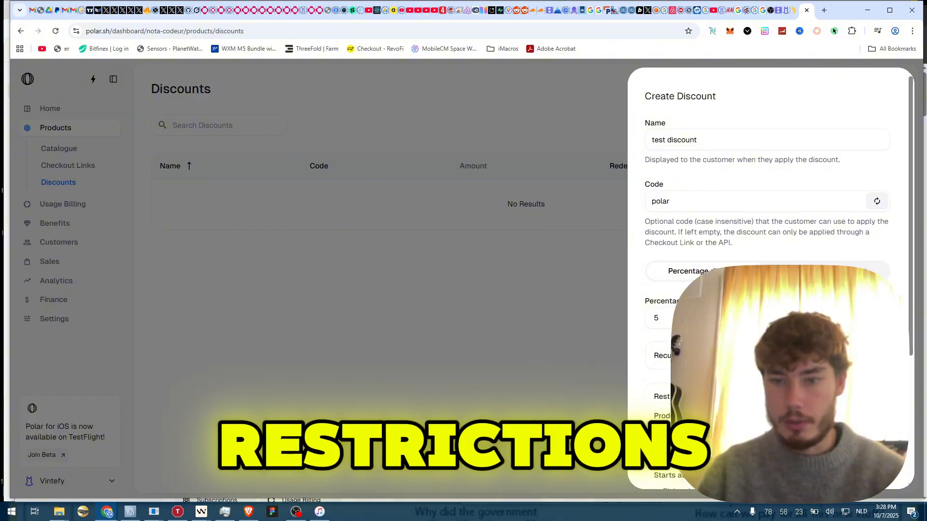
{"action": "scroll", "coordinate": [771, 396], "scroll_direction": "down", "scroll_amount": 4}
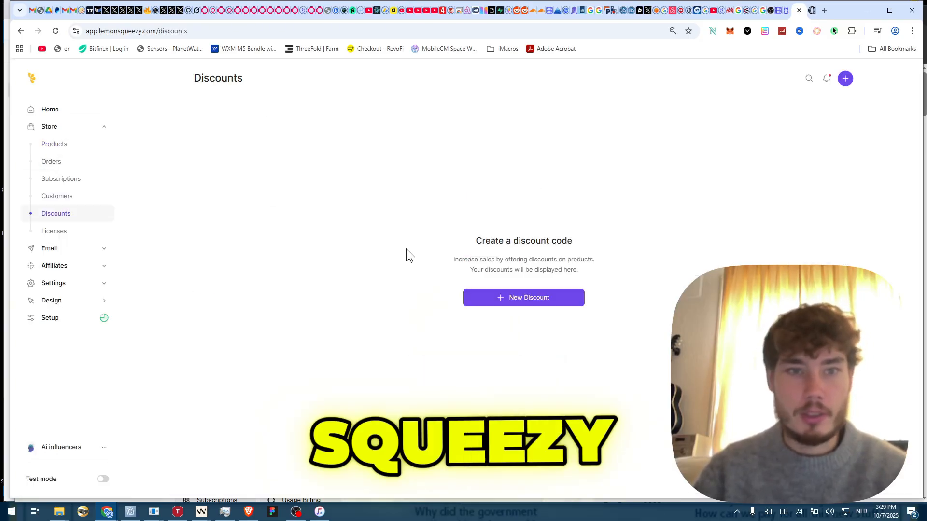
- Start a new Lemon Squeezy discount named 'test' with a 510% amount
{"action": "left_click", "coordinate": [497, 297]}
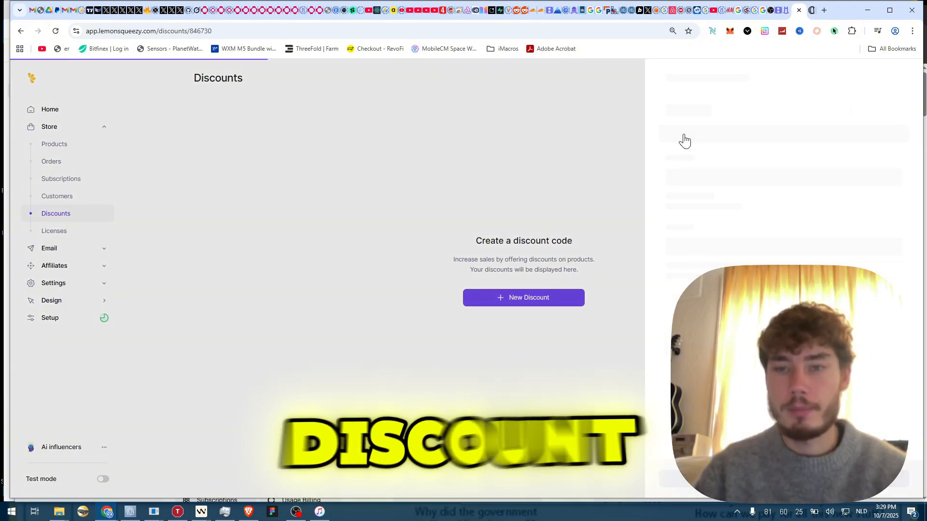
{"action": "left_click", "coordinate": [706, 179]}
{"action": "type", "text": "test"}
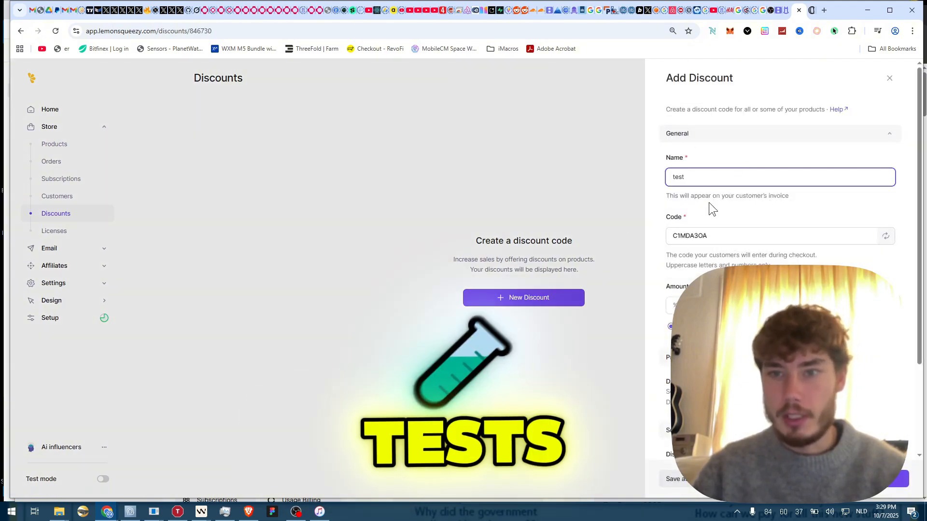
{"action": "left_click_drag", "start_coordinate": [709, 197], "coordinate": [711, 238]}
{"action": "left_click", "coordinate": [710, 236]}
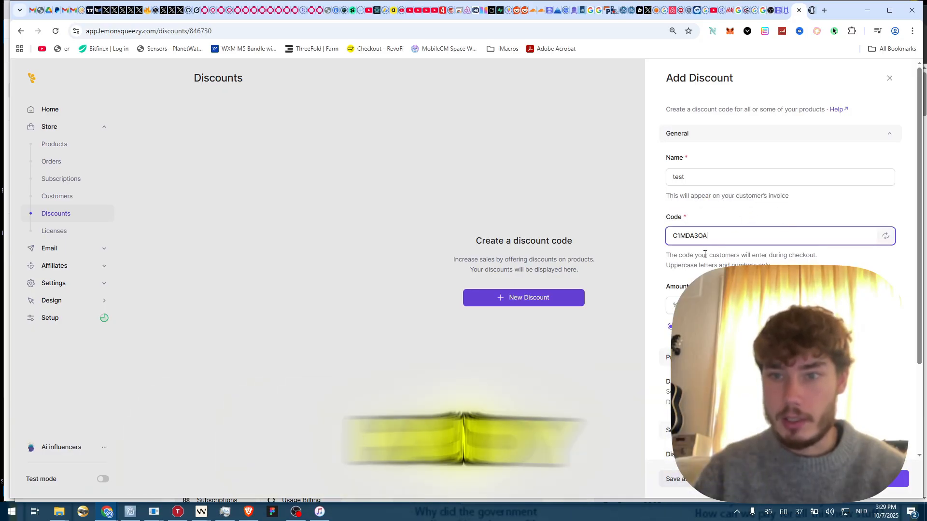
{"action": "scroll", "coordinate": [754, 224], "scroll_direction": "down", "scroll_amount": 2}
{"action": "left_click", "coordinate": [723, 203]}
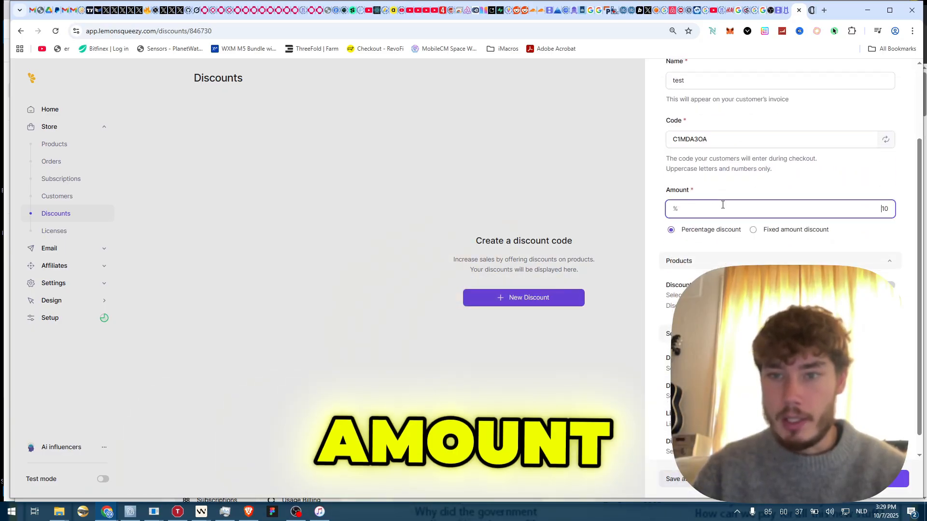
{"action": "type", "text": "5"}
{"action": "left_click", "coordinate": [746, 182]}
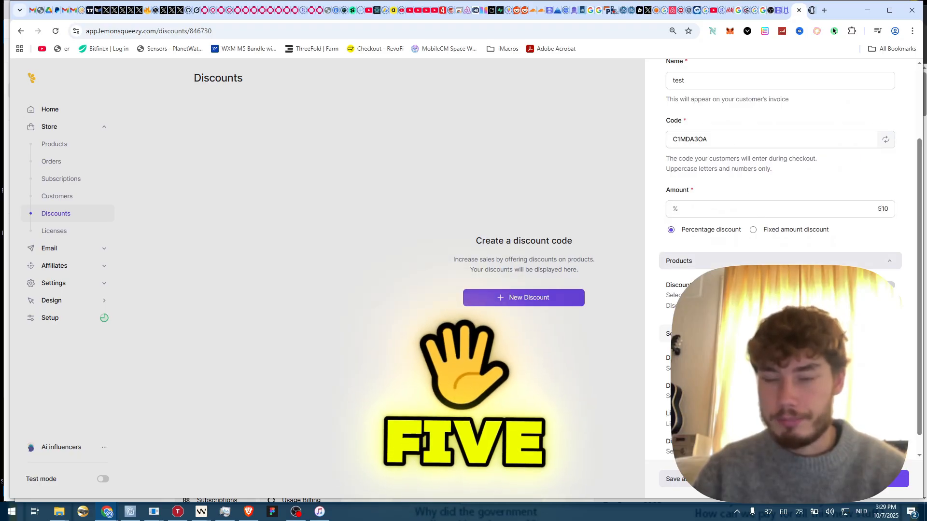
- Keep the discount applying to all products and publish it
{"action": "scroll", "coordinate": [724, 217], "scroll_direction": "down", "scroll_amount": 1}
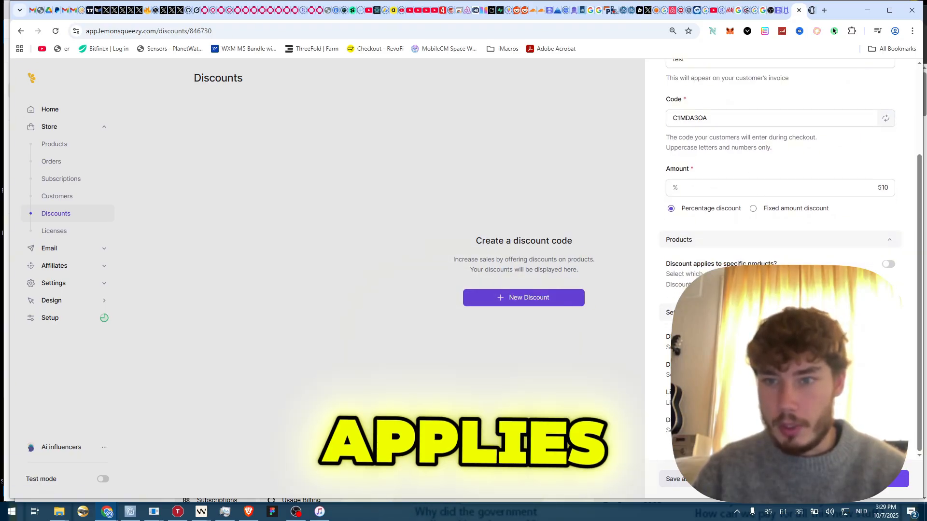
{"action": "left_click", "coordinate": [887, 265]}
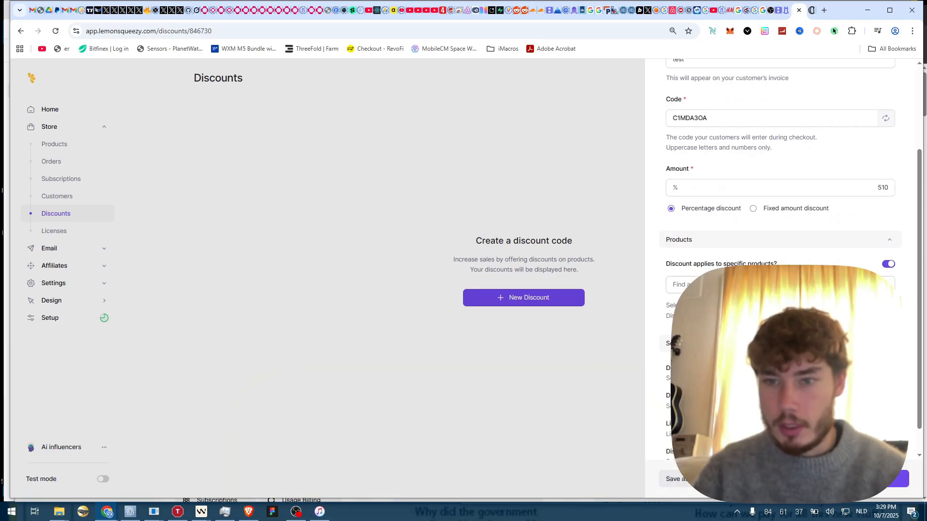
{"action": "left_click", "coordinate": [780, 284]}
{"action": "left_click", "coordinate": [888, 265]}
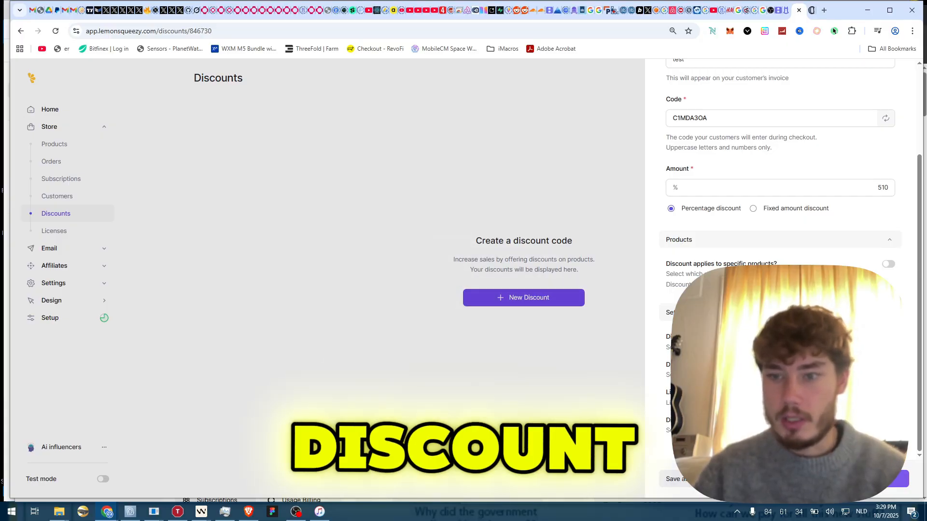
{"action": "left_click", "coordinate": [873, 479]}
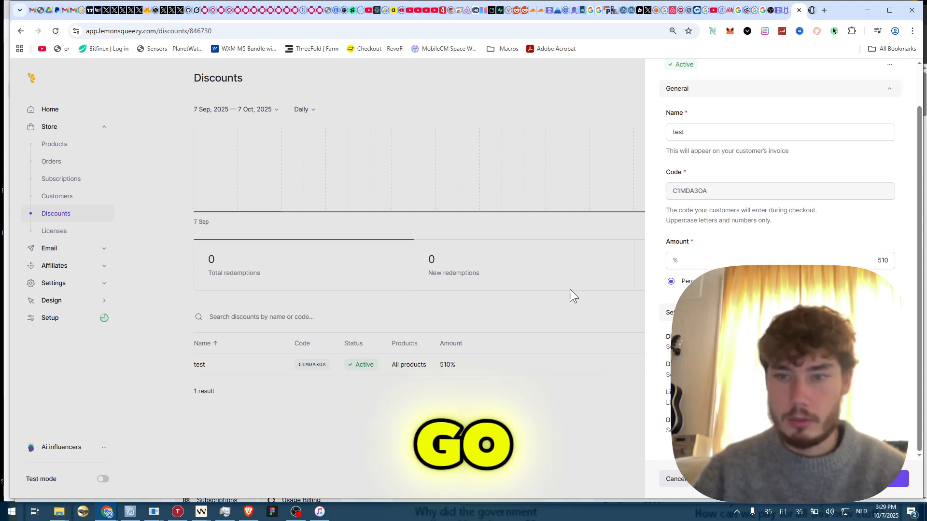
- Change the test discount's amount from 510% to 5% and save it
{"action": "left_click", "coordinate": [863, 257]}
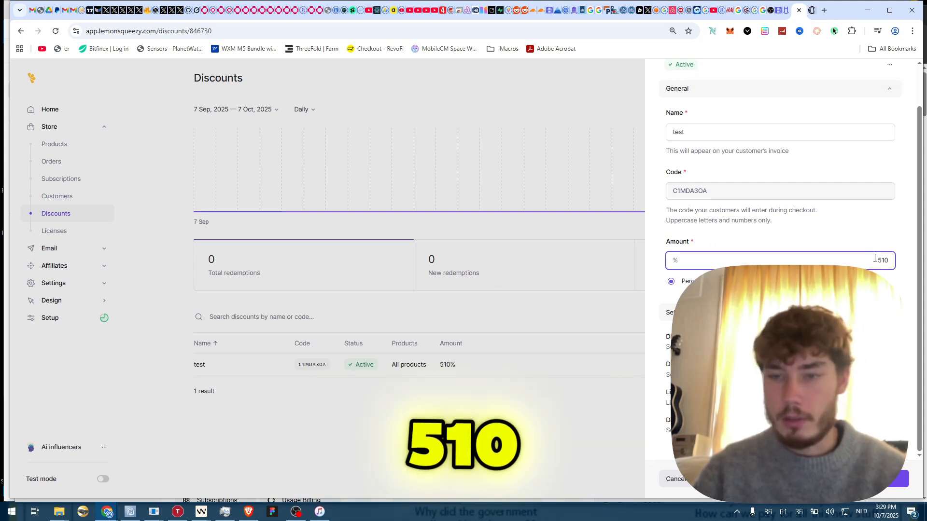
{"action": "mouse_move", "coordinate": [875, 261]}
{"action": "left_mouse_down"}
{"action": "mouse_move", "coordinate": [910, 261]}
{"action": "mouse_move", "coordinate": [875, 262]}
{"action": "left_mouse_up"}
{"action": "left_click", "coordinate": [884, 261]}
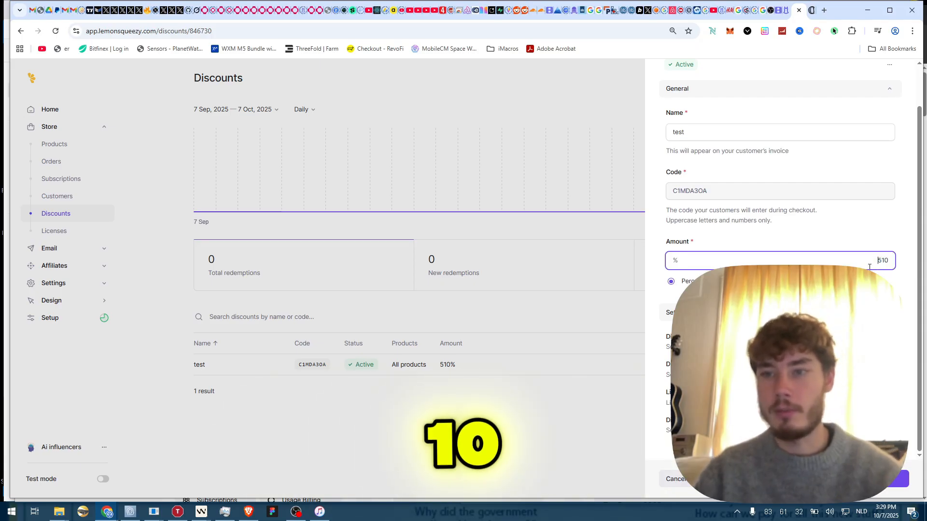
{"action": "key", "text": "BackSpace"}
{"action": "key", "text": "BackSpace"}
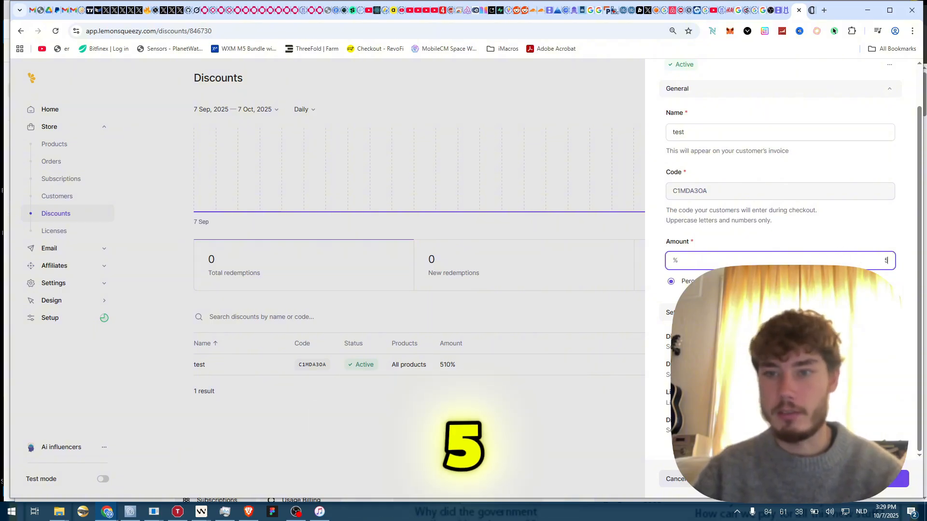
{"action": "key", "text": "Return"}
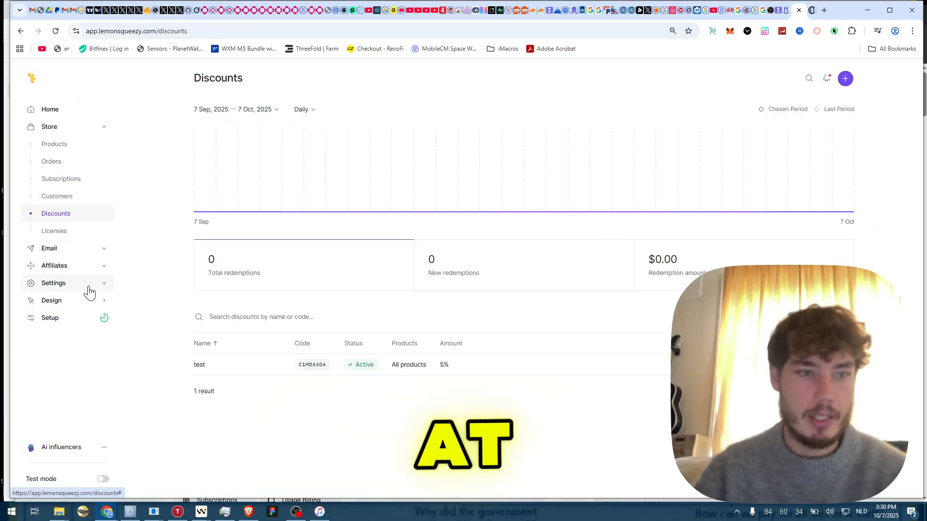
- Expand Lemon Squeezy's store settings, review the General page against Polar's, then return to Lemon Squeezy settings
{"action": "left_click", "coordinate": [74, 286]}
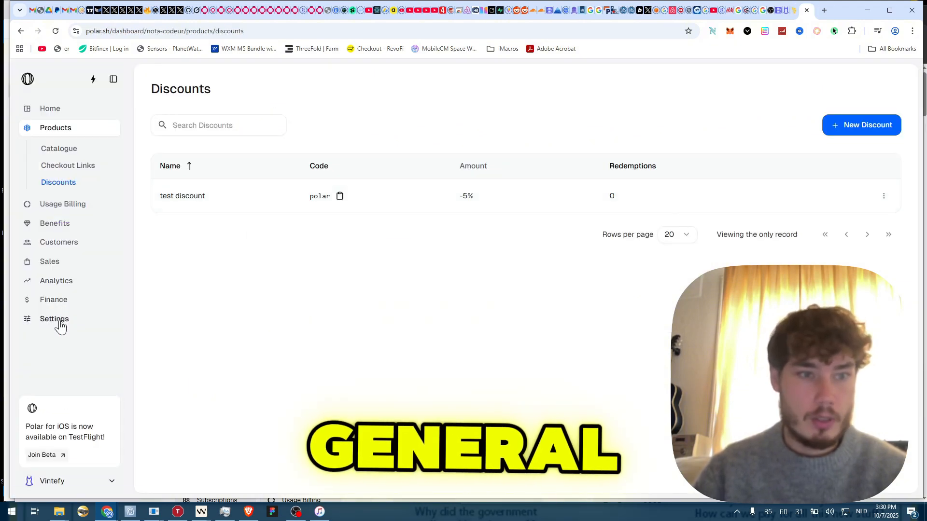
{"action": "left_click", "coordinate": [59, 324]}
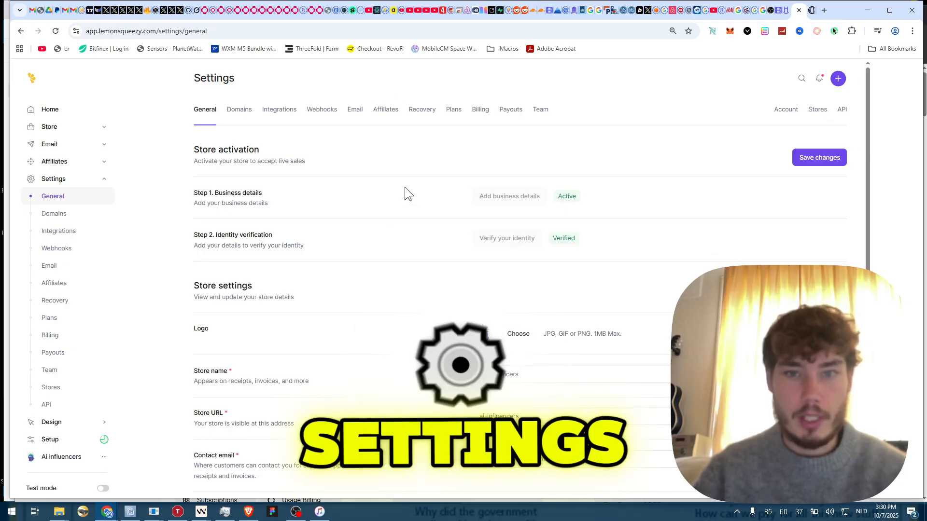
{"action": "scroll", "coordinate": [405, 171], "scroll_direction": "down", "scroll_amount": 2}
{"action": "scroll", "coordinate": [427, 140], "scroll_direction": "down", "scroll_amount": 4}
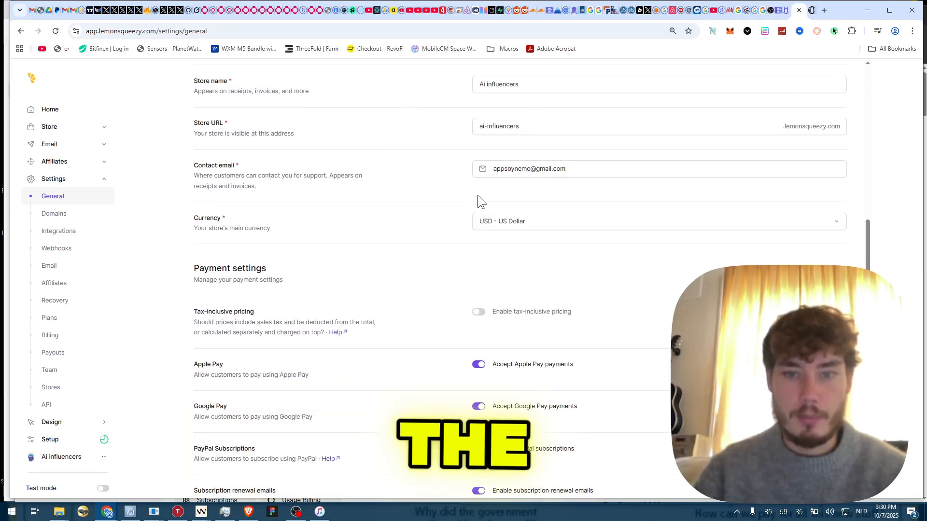
{"action": "scroll", "coordinate": [476, 198], "scroll_direction": "down", "scroll_amount": 2}
{"action": "scroll", "coordinate": [451, 193], "scroll_direction": "up", "scroll_amount": 7}
{"action": "scroll", "coordinate": [425, 258], "scroll_direction": "down", "scroll_amount": 7}
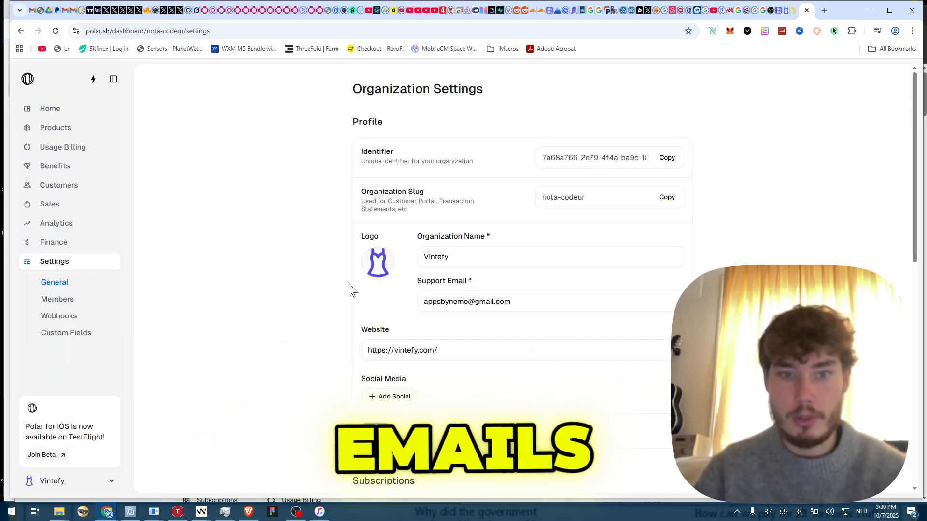
{"action": "scroll", "coordinate": [348, 283], "scroll_direction": "down", "scroll_amount": 8}
{"action": "scroll", "coordinate": [329, 242], "scroll_direction": "down", "scroll_amount": 2}
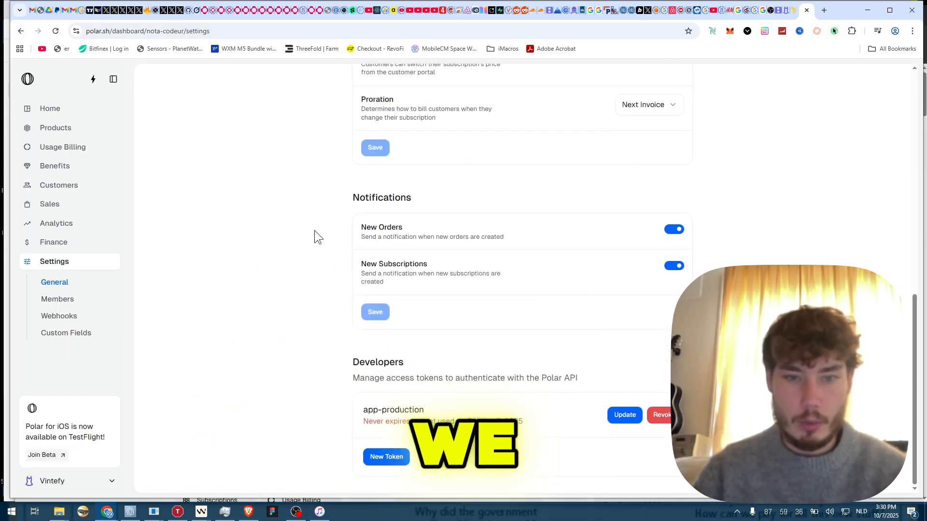
{"action": "scroll", "coordinate": [315, 233], "scroll_direction": "up", "scroll_amount": 5}
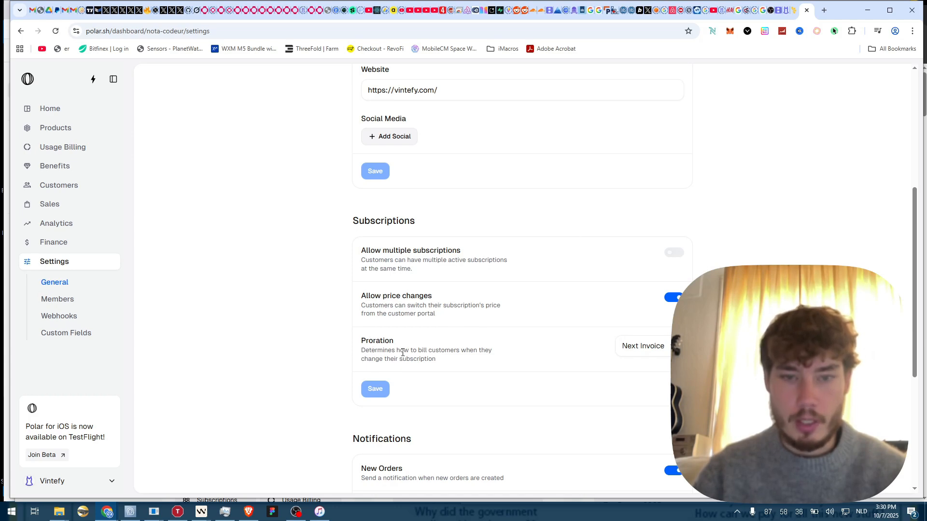
{"action": "scroll", "coordinate": [403, 353], "scroll_direction": "up", "scroll_amount": 5}
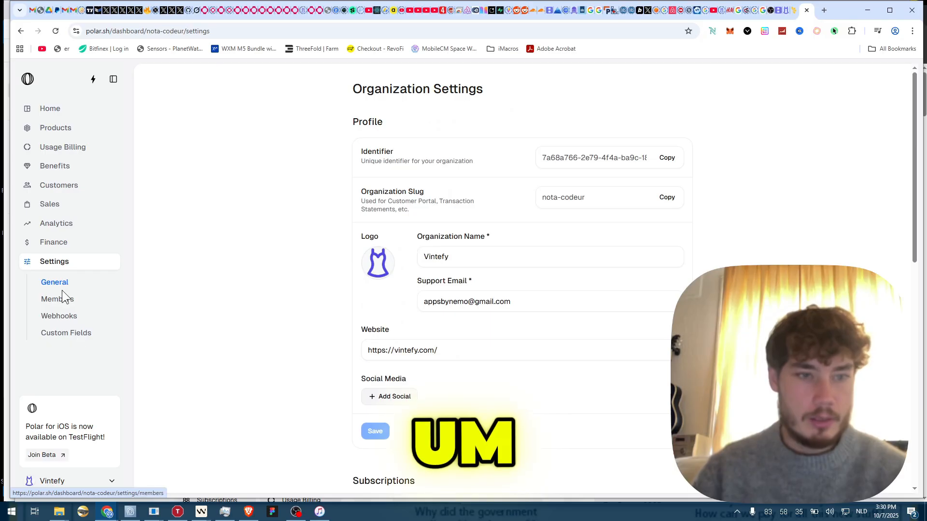
{"action": "key", "text": "ctrl+shift+Tab"}
{"action": "scroll", "coordinate": [264, 286], "scroll_direction": "up", "scroll_amount": 7}
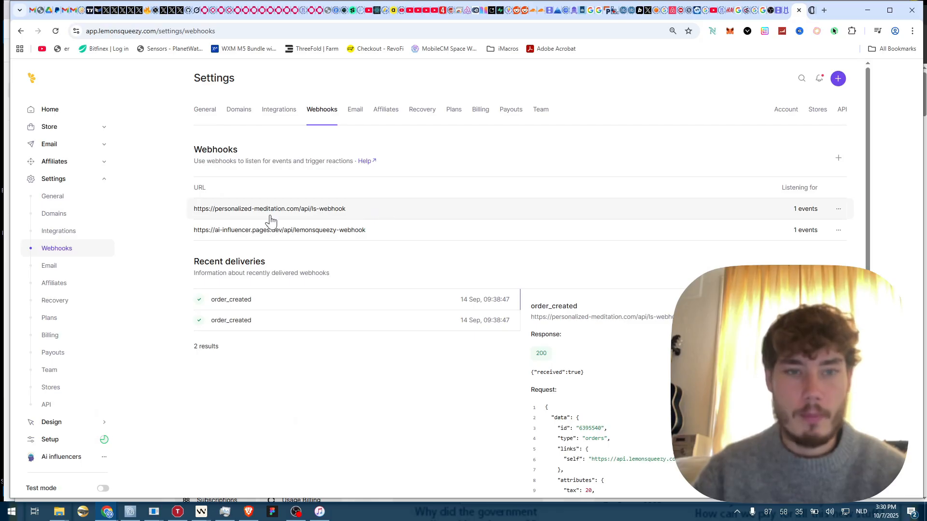
- Open Polar's webhook settings and compare its existing endpoint with Lemon Squeezy's webhooks
{"action": "key", "text": "ctrl+Tab"}
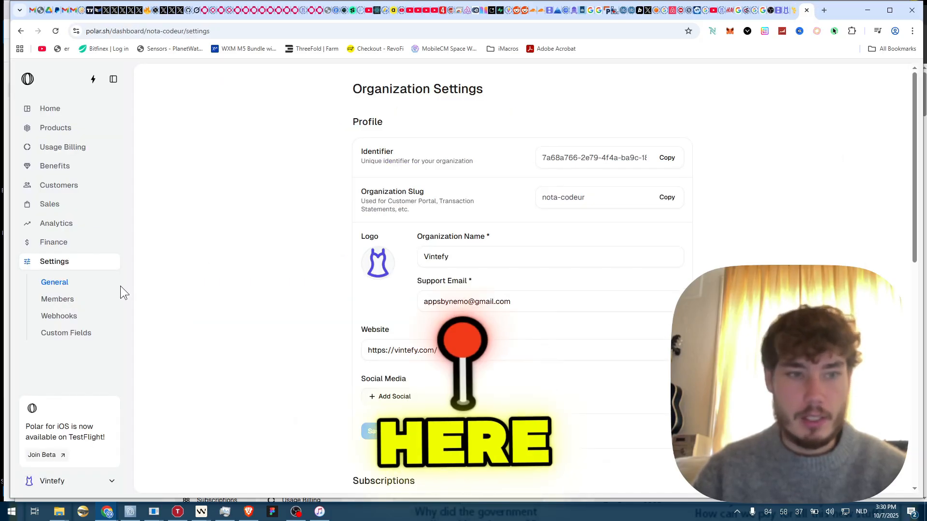
{"action": "left_click", "coordinate": [63, 314]}
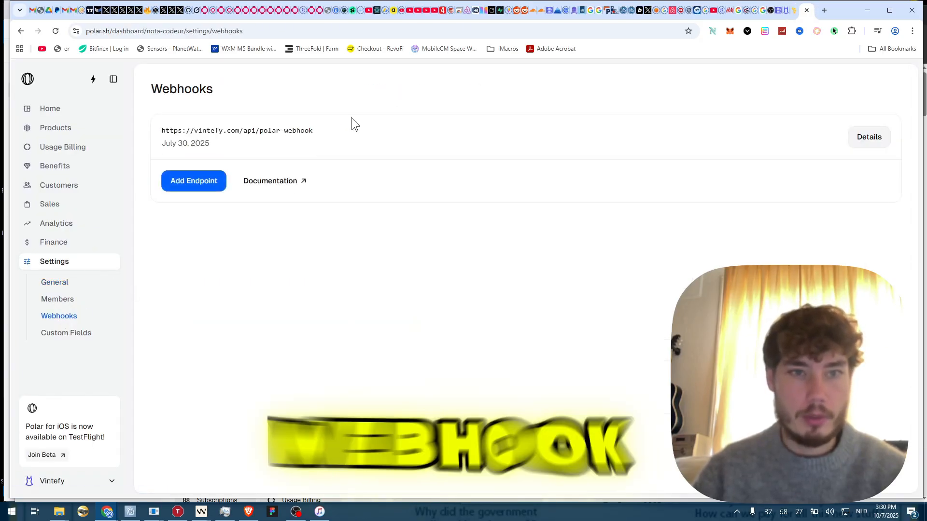
{"action": "key", "text": "ctrl+shift+Tab"}
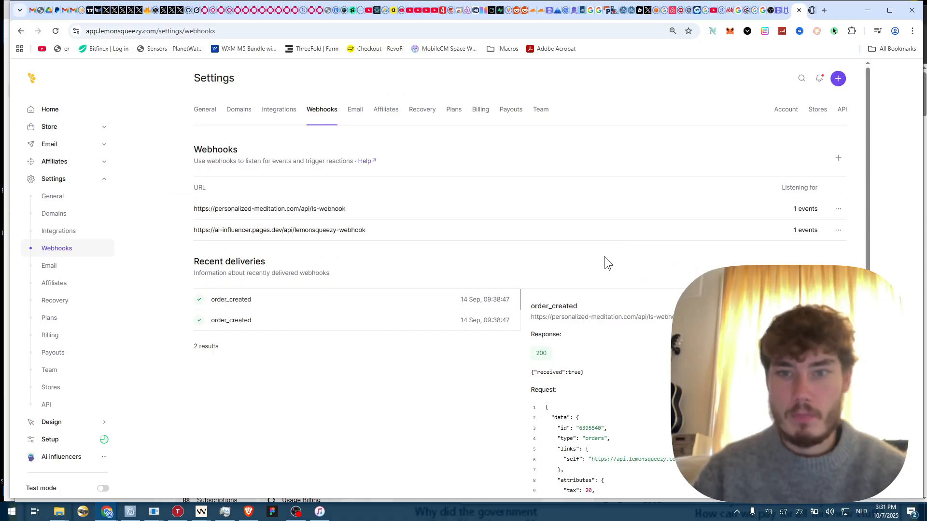
{"action": "key", "text": "ctrl+Tab"}
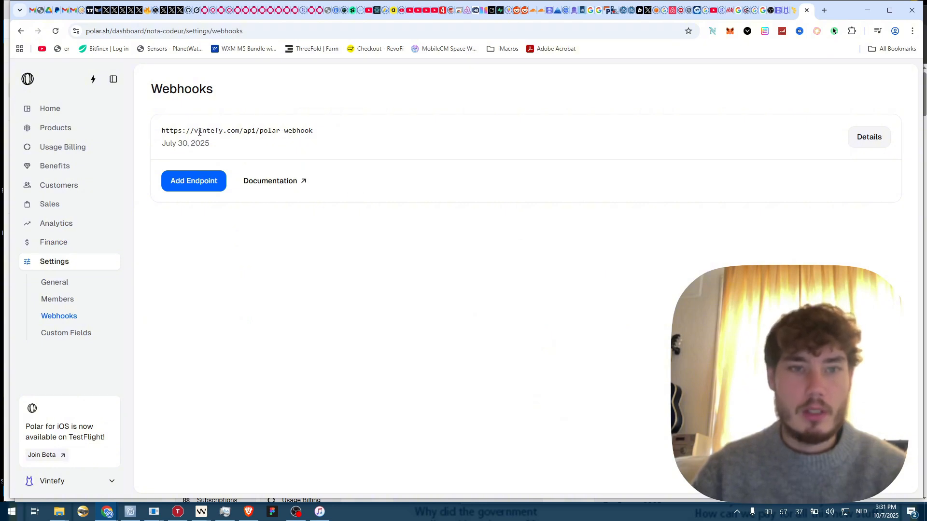
{"action": "left_click_drag", "start_coordinate": [199, 132], "coordinate": [399, 130]}
{"action": "left_click", "coordinate": [399, 130]}
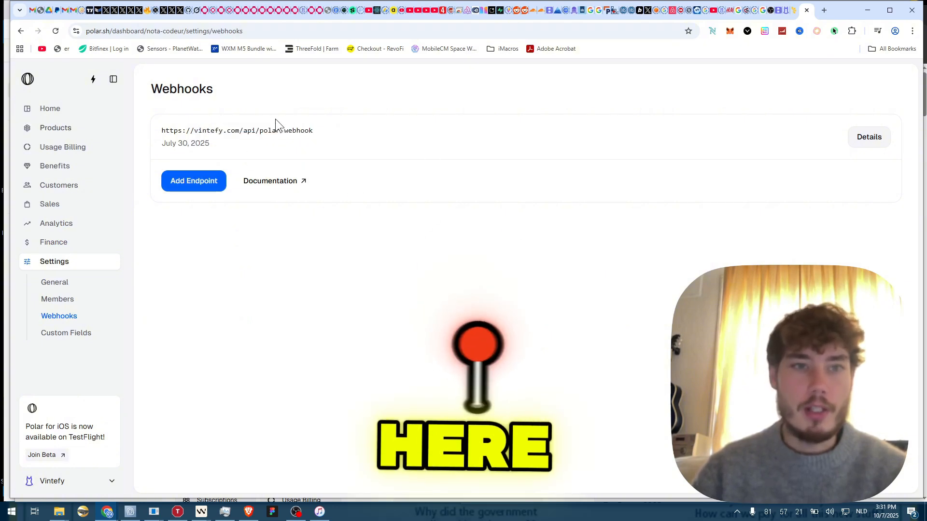
- Start a new Polar webhook endpoint subscribed to order.created and order.refunded
{"action": "left_click", "coordinate": [186, 183]}
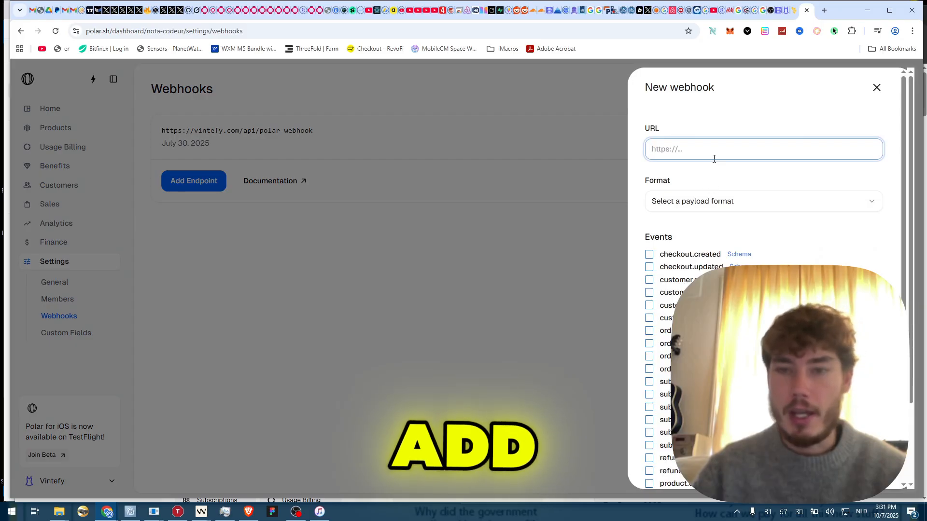
{"action": "left_click", "coordinate": [688, 149]}
{"action": "left_click", "coordinate": [671, 215]}
{"action": "scroll", "coordinate": [692, 185], "scroll_direction": "down", "scroll_amount": 1}
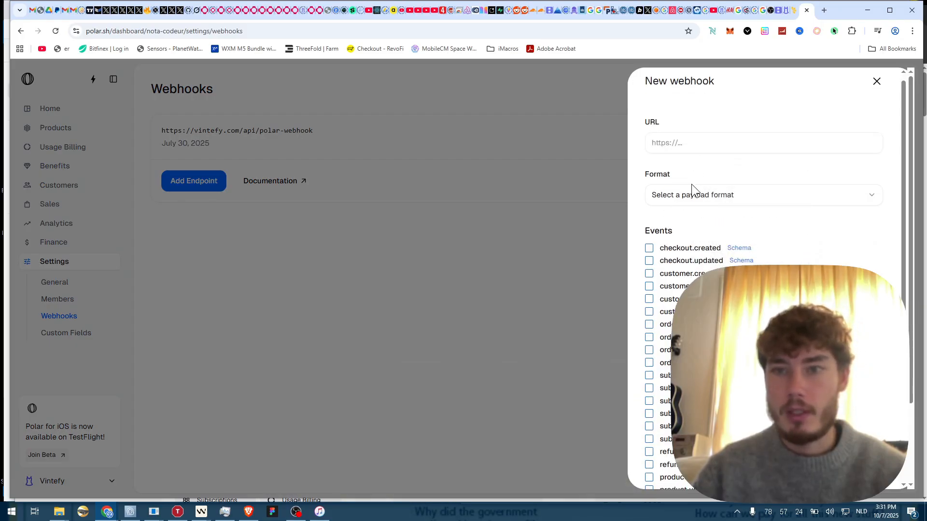
{"action": "scroll", "coordinate": [692, 184], "scroll_direction": "down", "scroll_amount": 2}
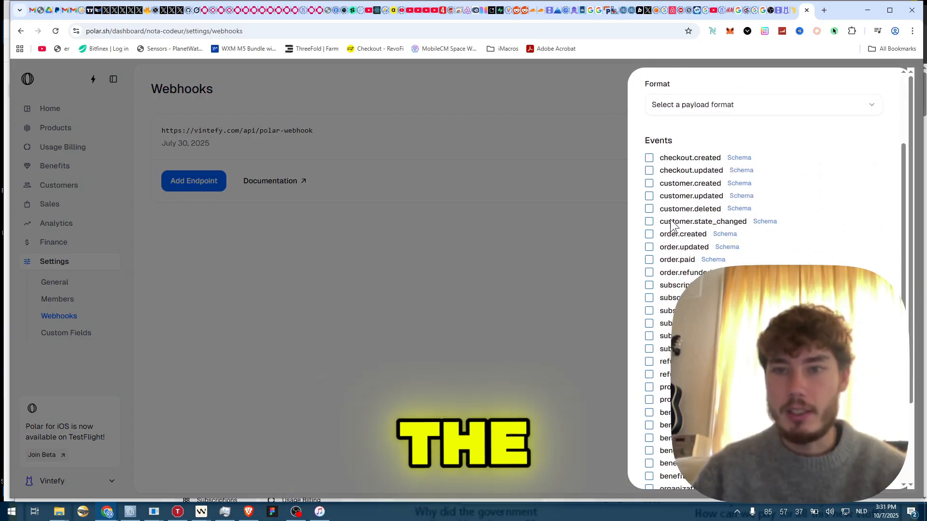
{"action": "left_click", "coordinate": [649, 260]}
{"action": "left_click_drag", "start_coordinate": [676, 285], "coordinate": [676, 298]}
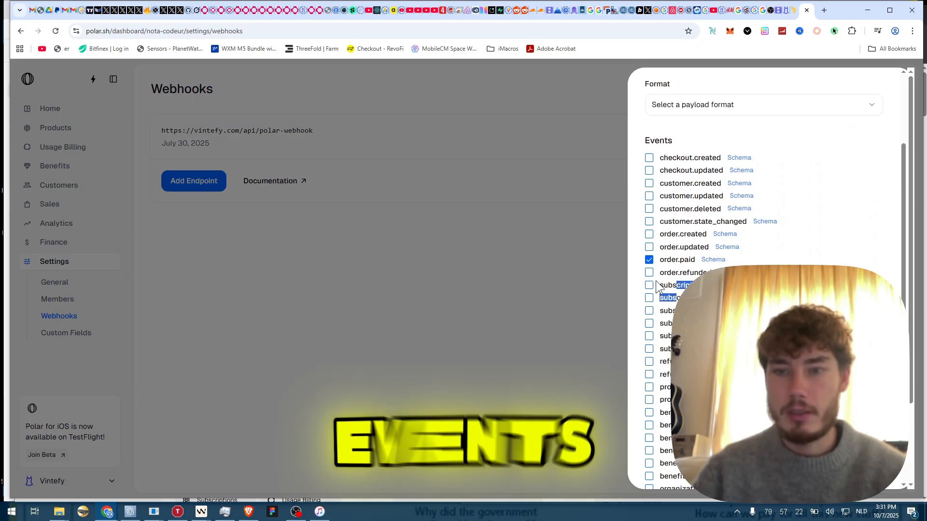
{"action": "left_click", "coordinate": [650, 274]}
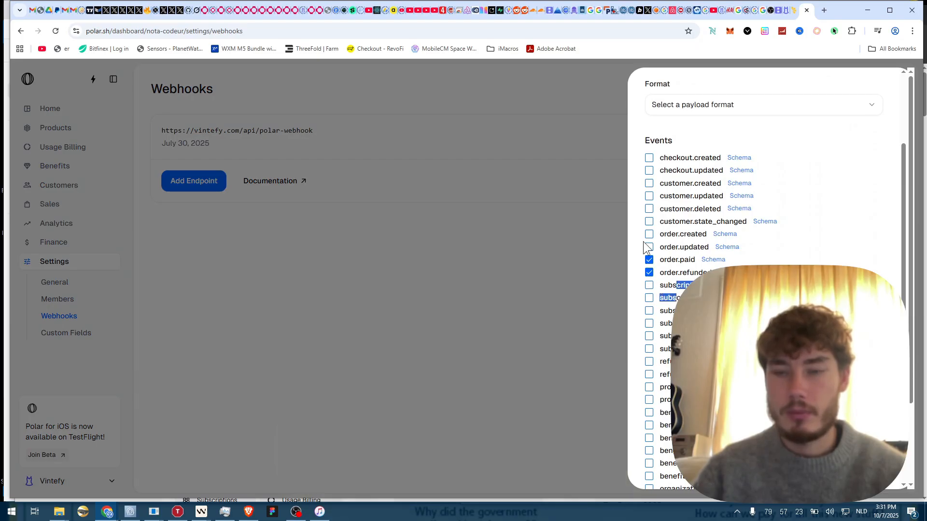
{"action": "left_click", "coordinate": [649, 260]}
{"action": "left_click", "coordinate": [649, 235]}
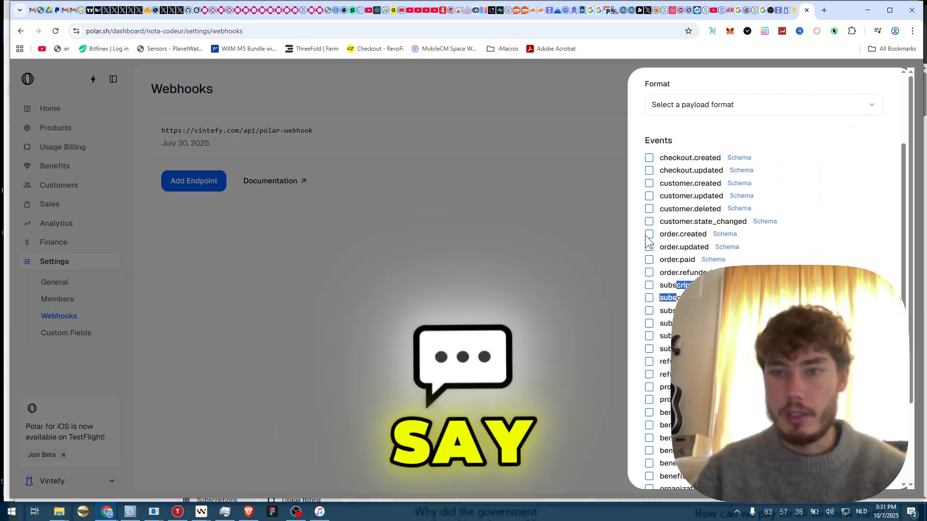
{"action": "scroll", "coordinate": [650, 232], "scroll_direction": "down", "scroll_amount": 1}
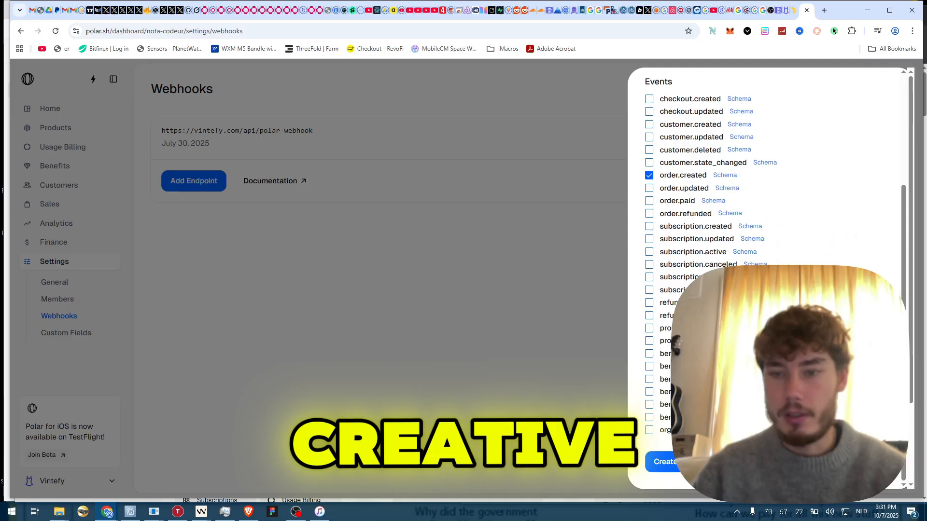
{"action": "left_click", "coordinate": [664, 468]}
{"action": "left_click", "coordinate": [710, 150]}
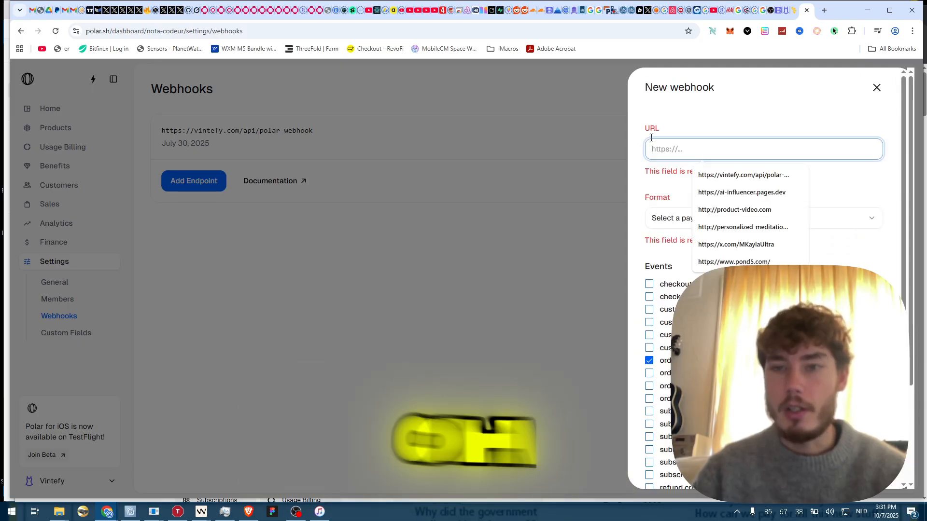
{"action": "left_click", "coordinate": [772, 175]}
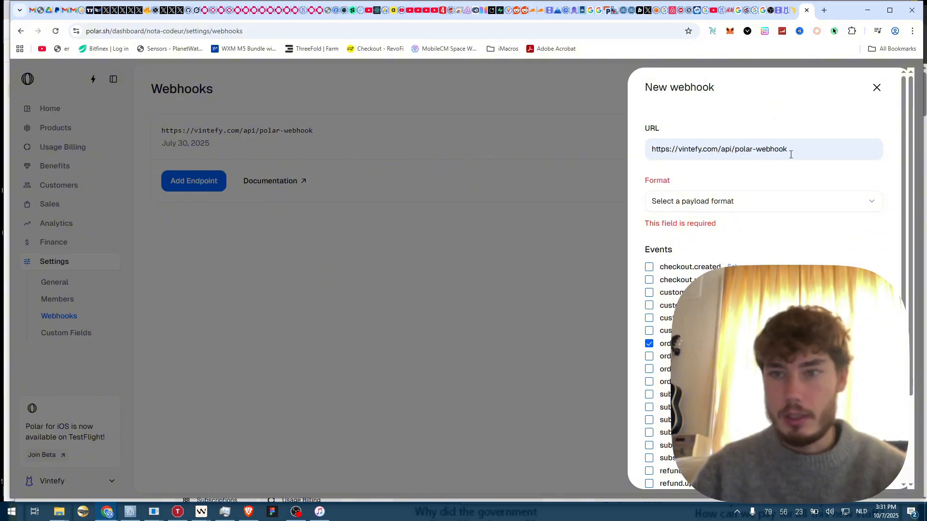
{"action": "type", "text": "2222"}
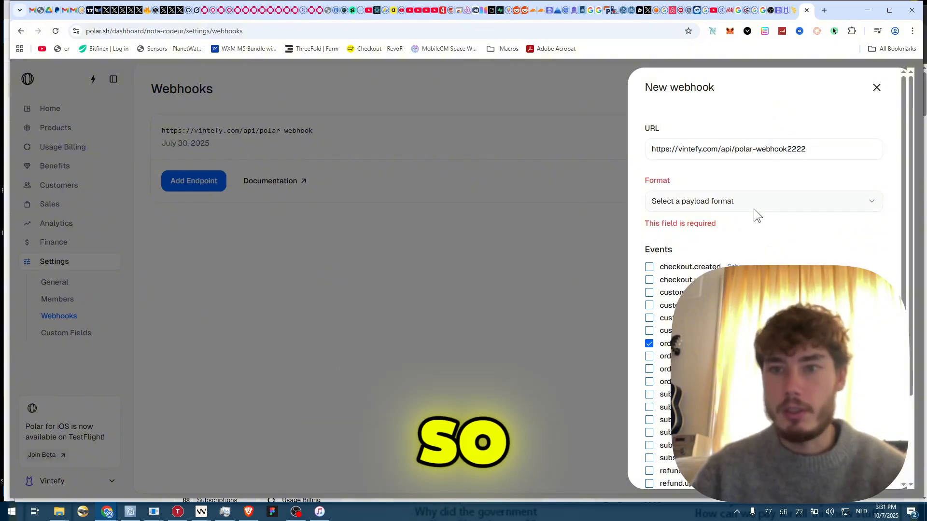
{"action": "left_click", "coordinate": [754, 206]}
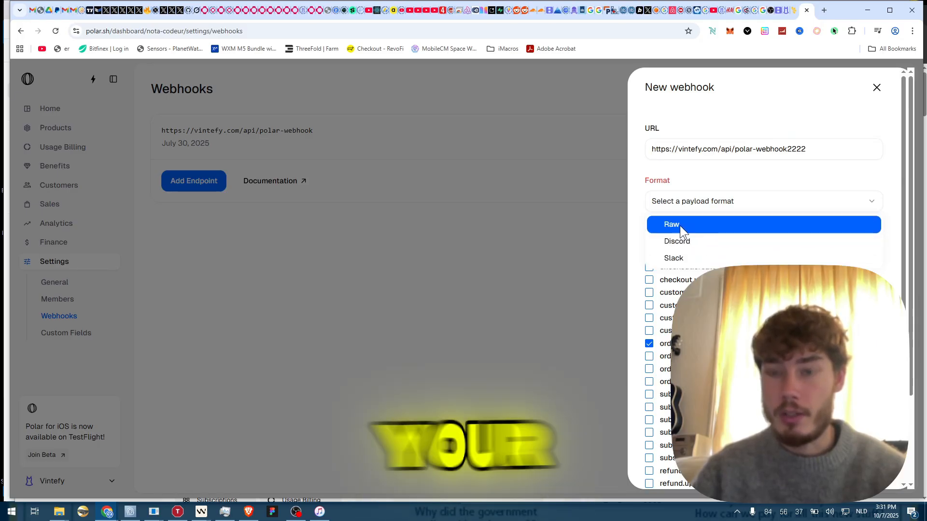
{"action": "left_click", "coordinate": [693, 226]}
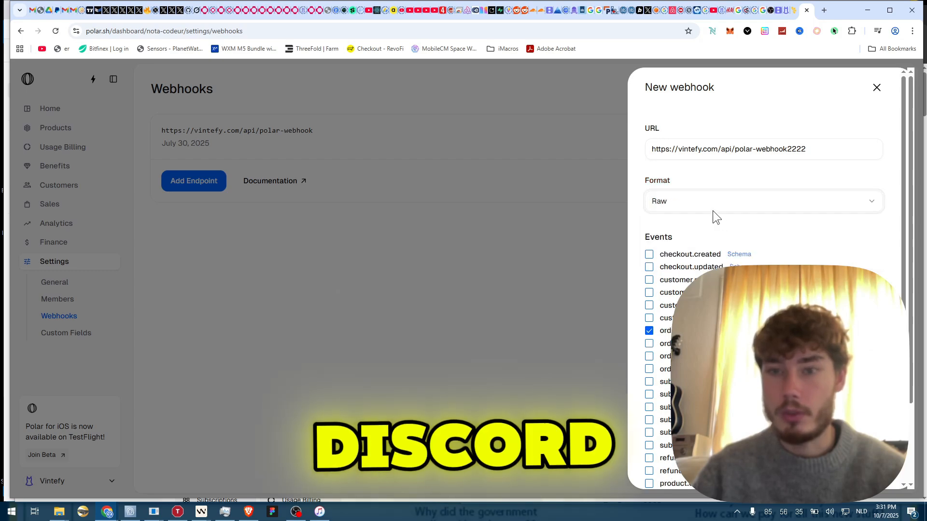
{"action": "scroll", "coordinate": [691, 220], "scroll_direction": "down", "scroll_amount": 4}
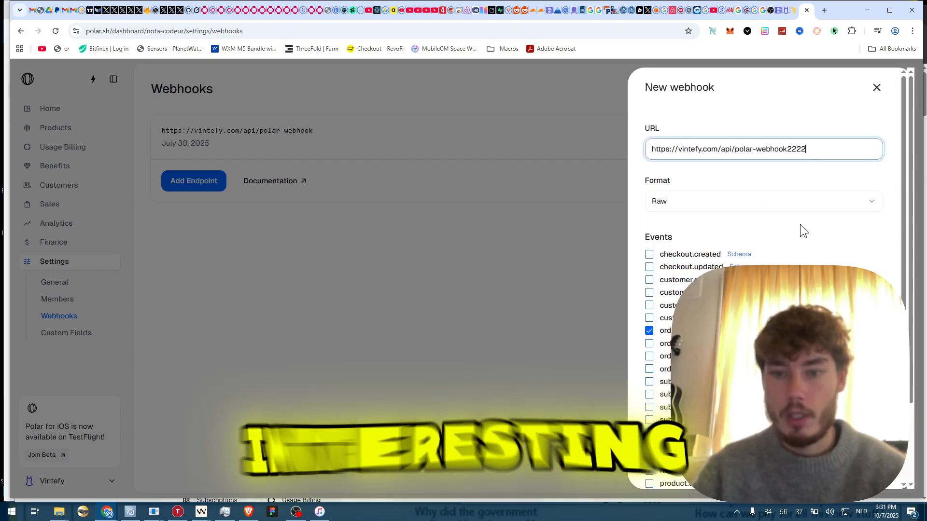
{"action": "key", "text": "Return"}
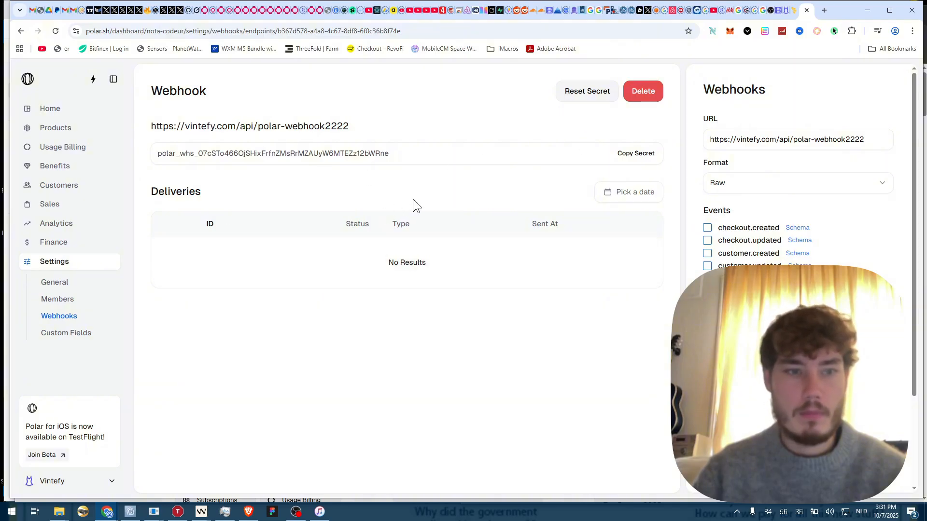
{"action": "key", "text": "ctrl+shift+Tab"}
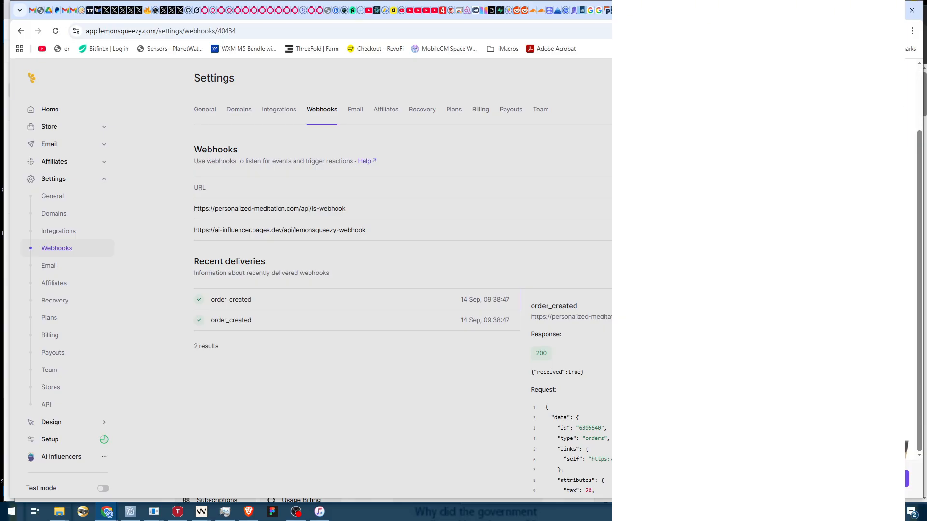
{"action": "scroll", "coordinate": [759, 261], "scroll_direction": "up", "scroll_amount": 2}
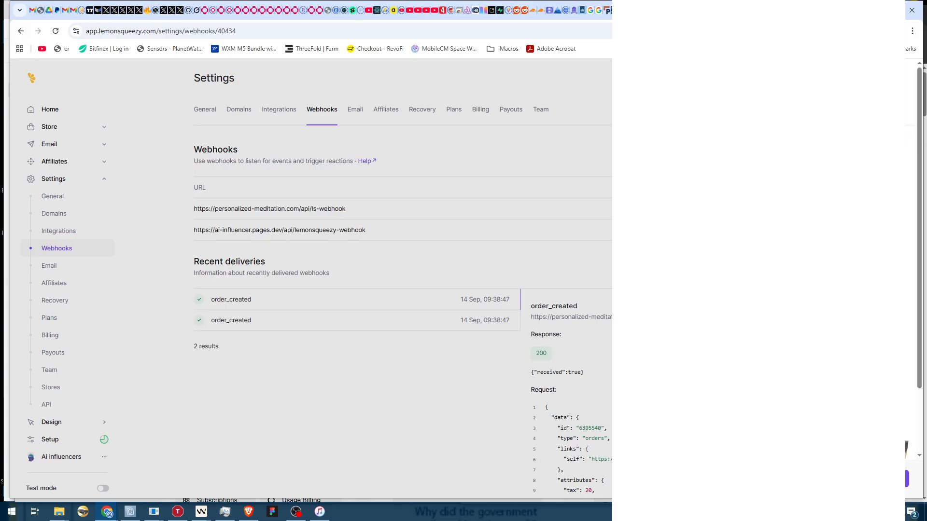
{"action": "scroll", "coordinate": [759, 261], "scroll_direction": "down", "scroll_amount": 3}
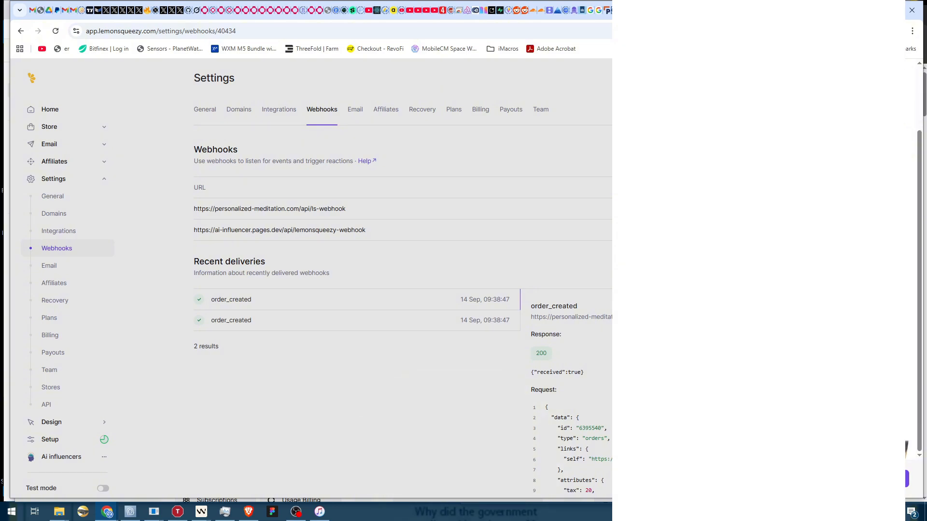
{"action": "scroll", "coordinate": [759, 261], "scroll_direction": "up", "scroll_amount": 3}
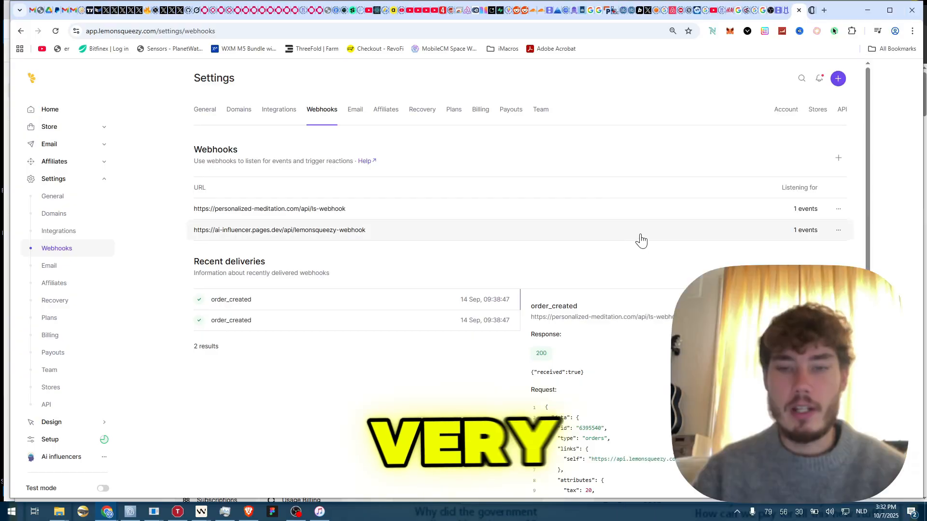
{"action": "scroll", "coordinate": [645, 239], "scroll_direction": "down", "scroll_amount": 5}
{"action": "scroll", "coordinate": [622, 243], "scroll_direction": "up", "scroll_amount": 5}
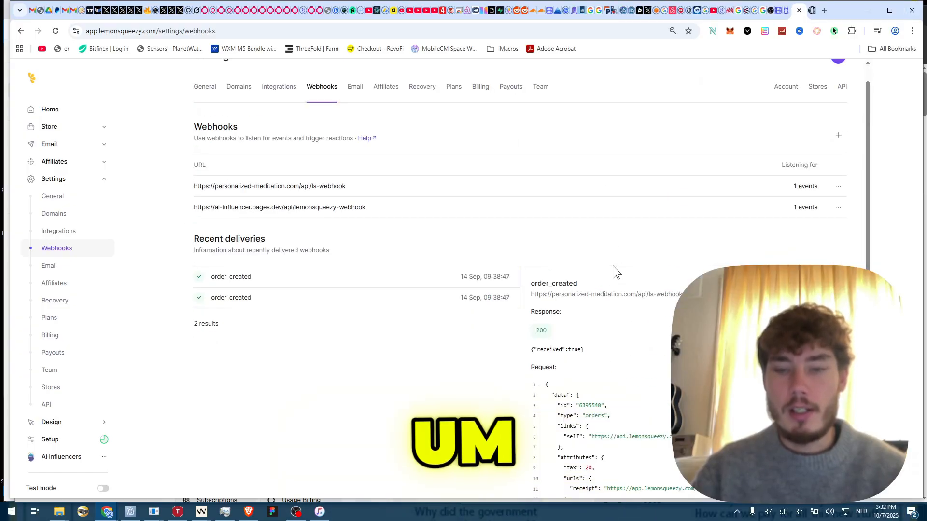
{"action": "key", "text": "ctrl+Tab"}
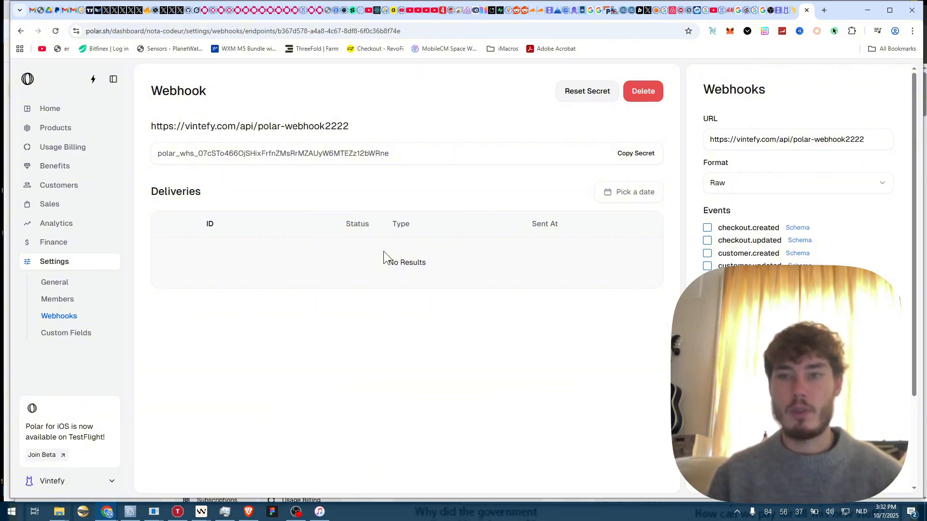
{"action": "key", "text": "alt+Tab"}
{"action": "key", "text": "alt+shift+Tab"}
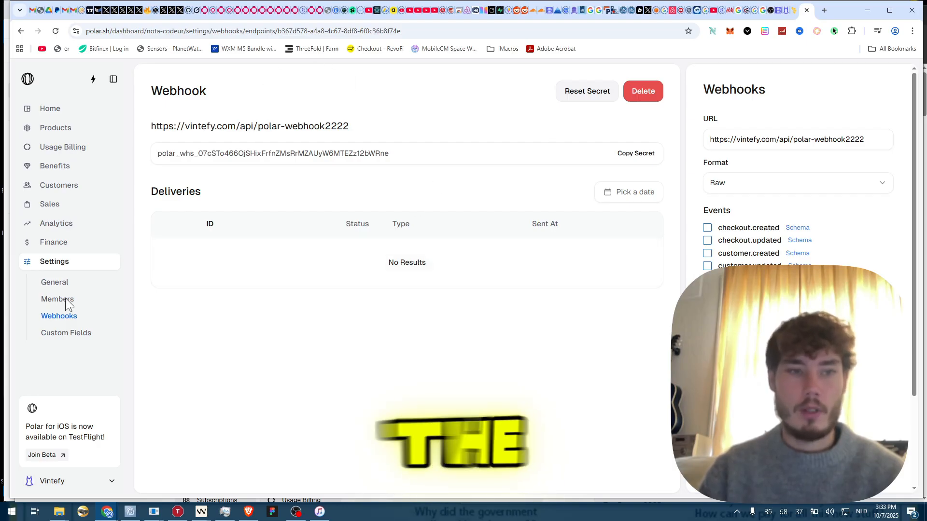
- Delete the polar-webhook2222 endpoint from Polar's webhooks list
{"action": "left_click", "coordinate": [64, 317]}
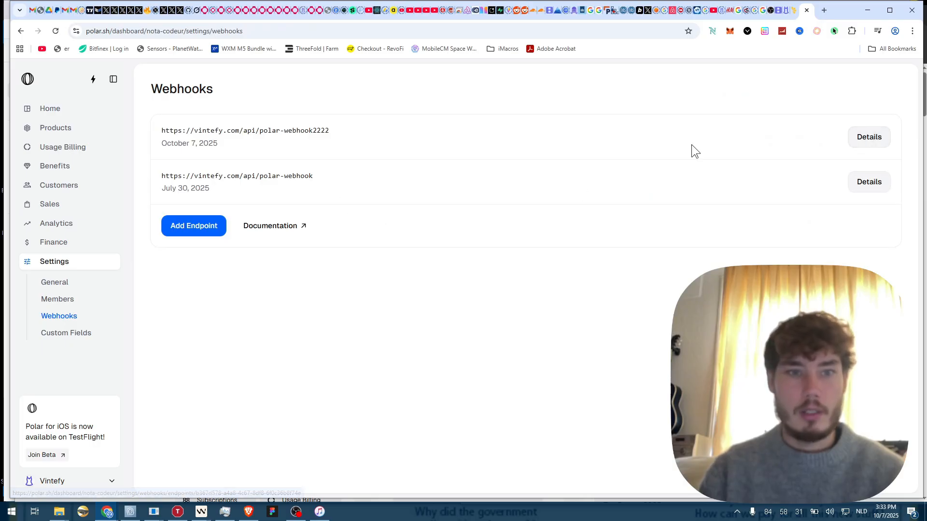
{"action": "left_click", "coordinate": [888, 139]}
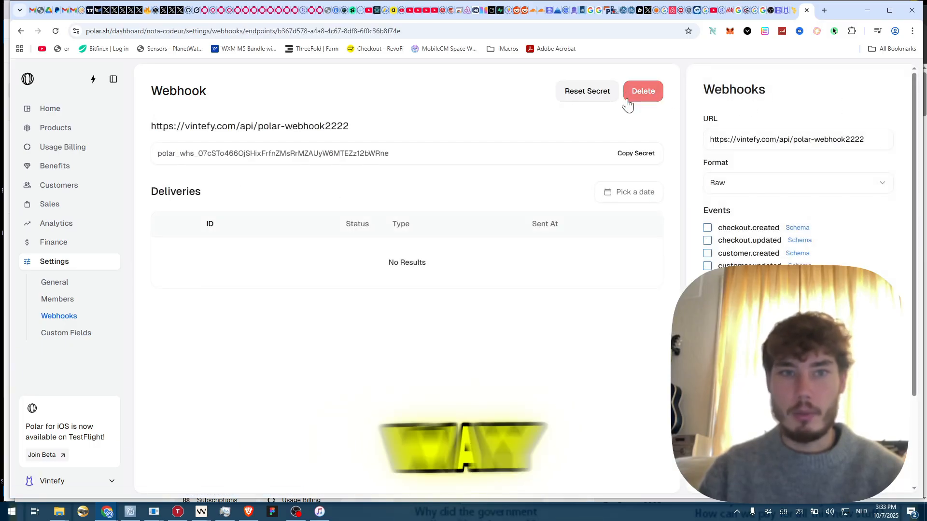
{"action": "left_click_drag", "start_coordinate": [236, 127], "coordinate": [424, 127]}
{"action": "left_click", "coordinate": [659, 99]}
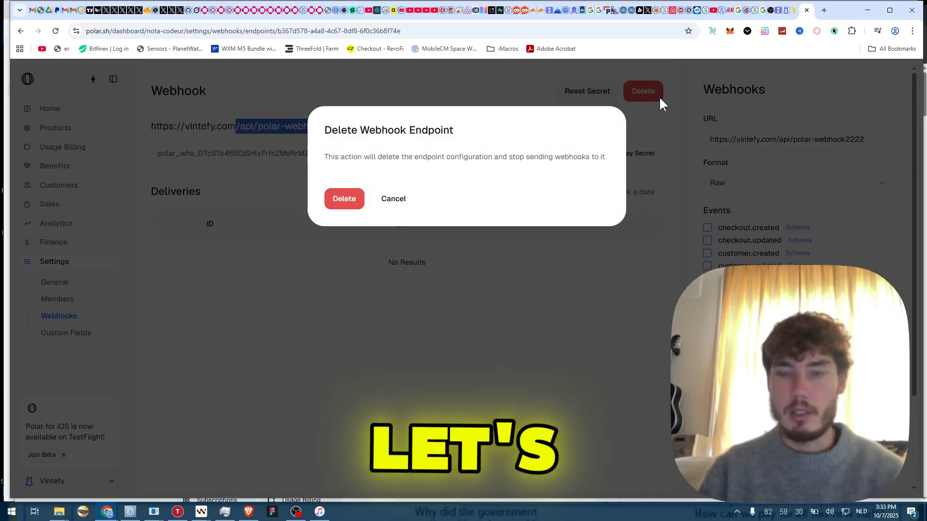
{"action": "left_click", "coordinate": [344, 198]}
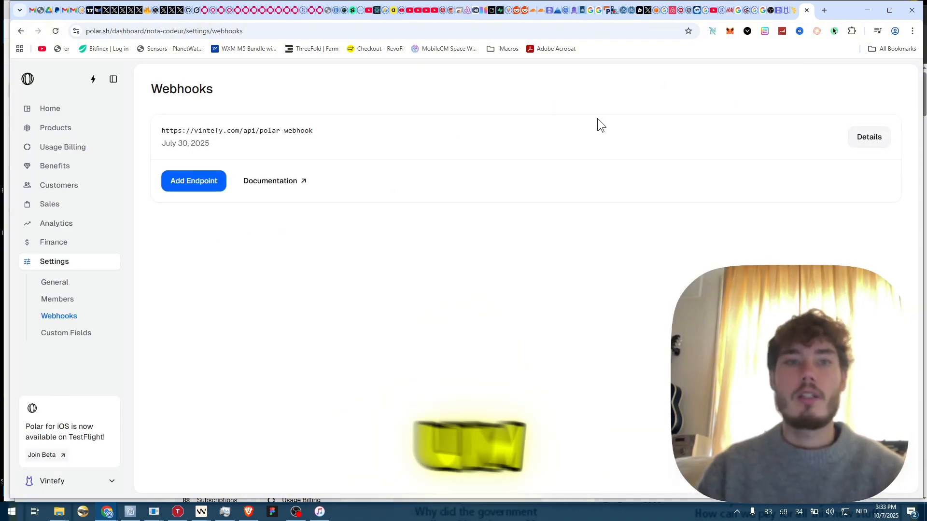
- Compare with Lemon Squeezy's webhooks, then view Polar's Analytics overview
{"action": "key", "text": "ctrl+shift+Tab"}
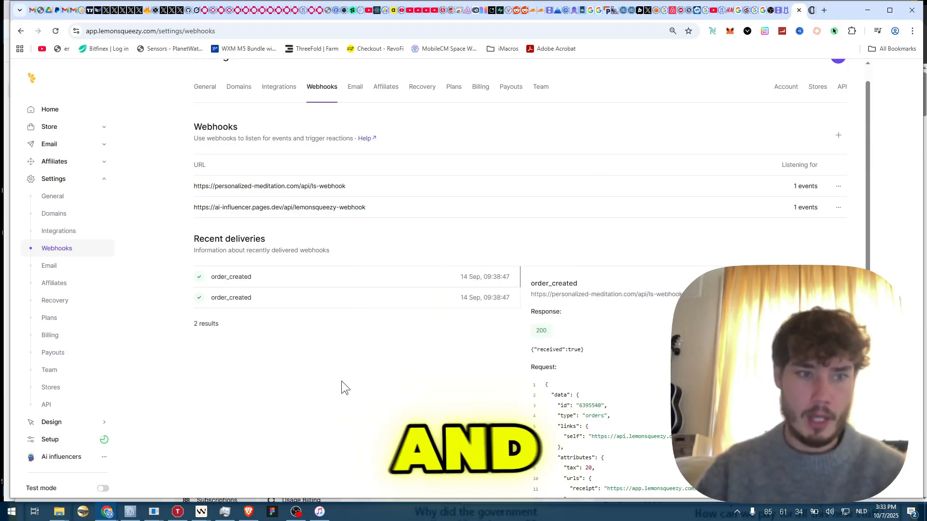
{"action": "key", "text": "ctrl+Tab"}
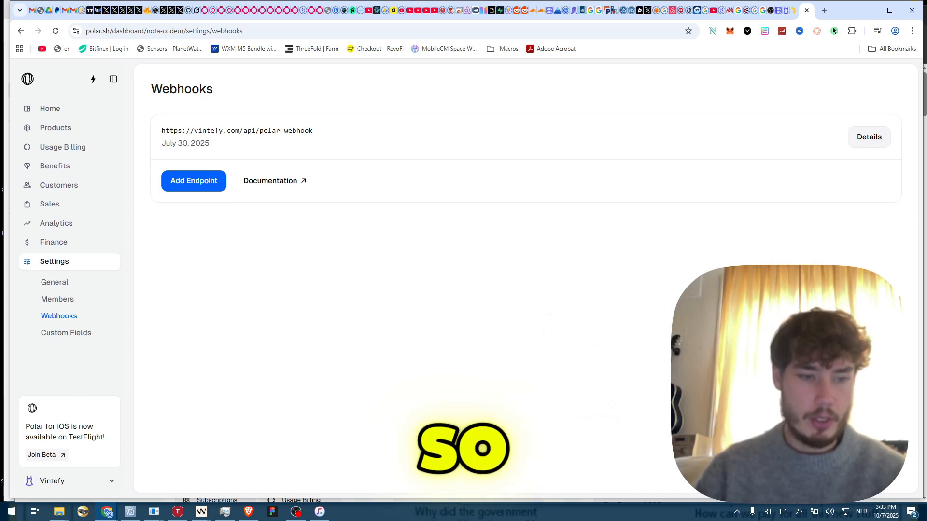
{"action": "left_click", "coordinate": [62, 224]}
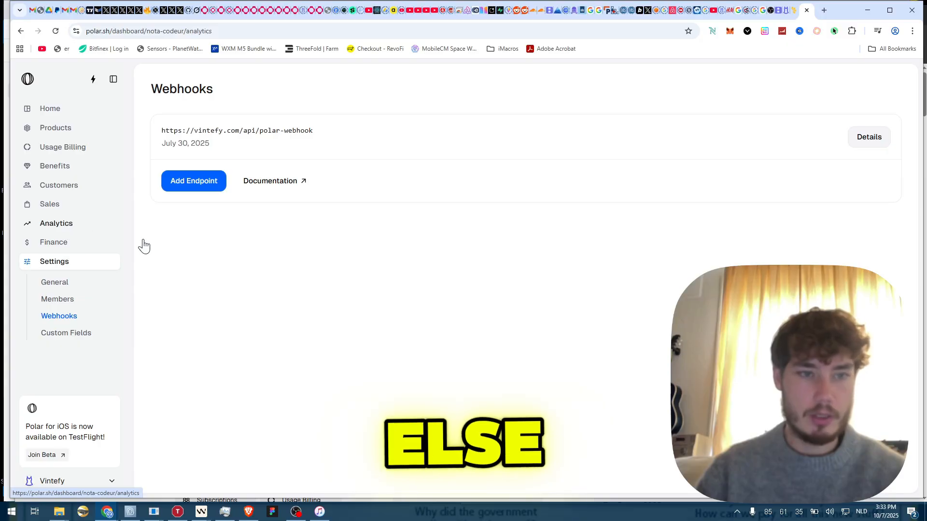
{"action": "scroll", "coordinate": [398, 216], "scroll_direction": "down", "scroll_amount": 3}
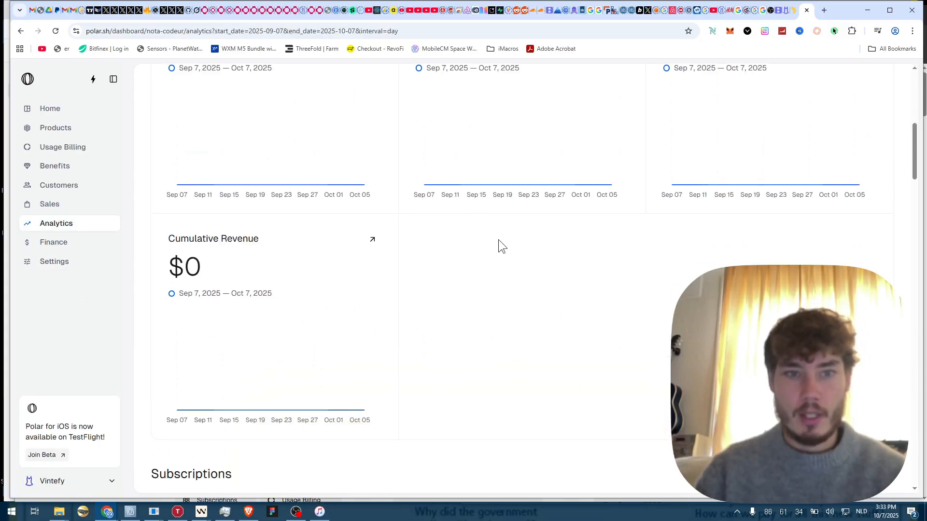
- Collapse Lemon Squeezy's settings, pass through the Design editor, and review the Home dashboard's revenue charts
{"action": "scroll", "coordinate": [498, 240], "scroll_direction": "down", "scroll_amount": 8}
{"action": "scroll", "coordinate": [447, 249], "scroll_direction": "down", "scroll_amount": 12}
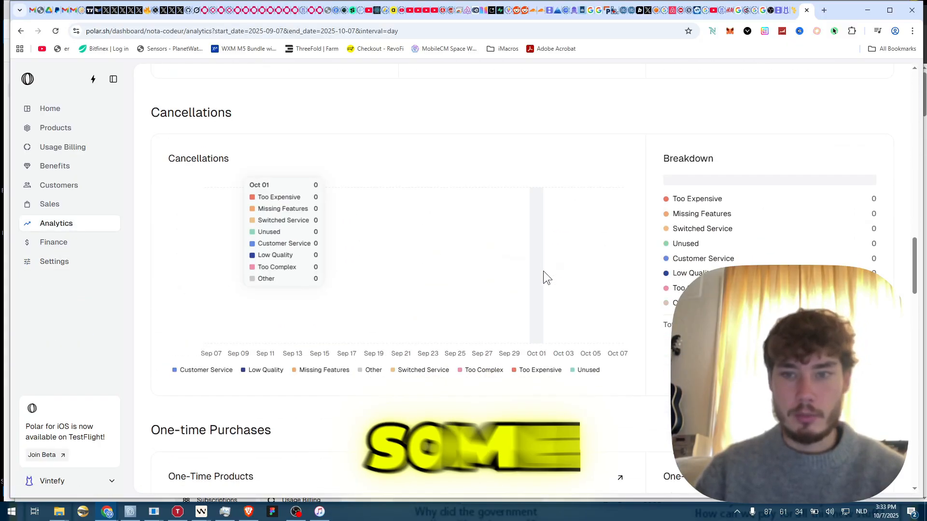
{"action": "scroll", "coordinate": [541, 272], "scroll_direction": "up", "scroll_amount": 7}
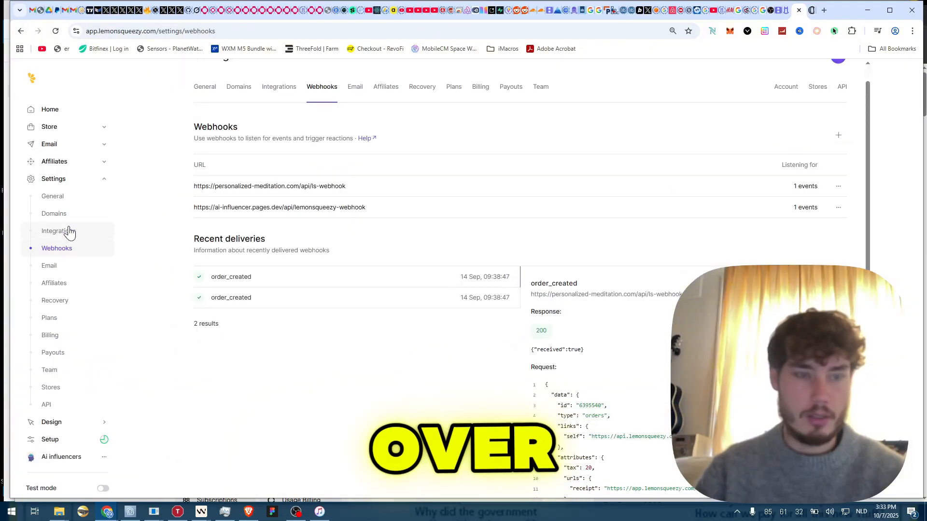
{"action": "left_click", "coordinate": [63, 182]}
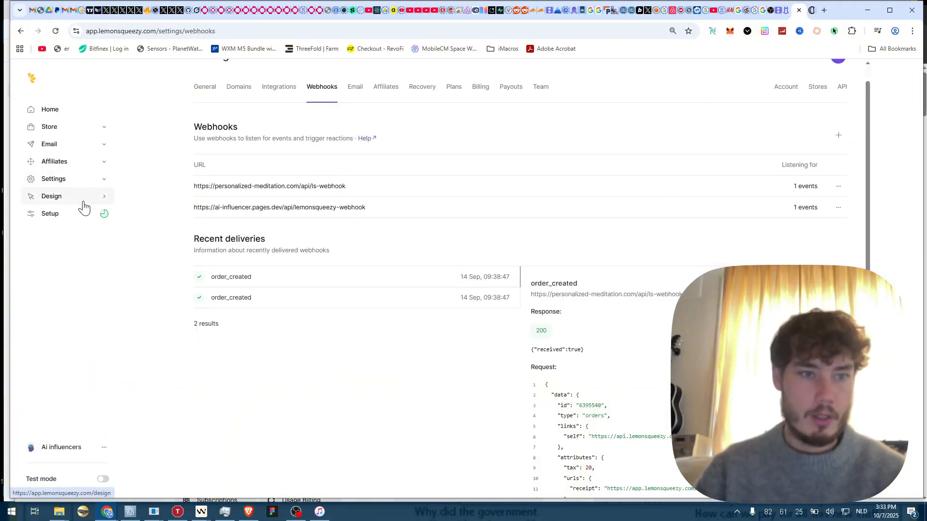
{"action": "left_click", "coordinate": [85, 203]}
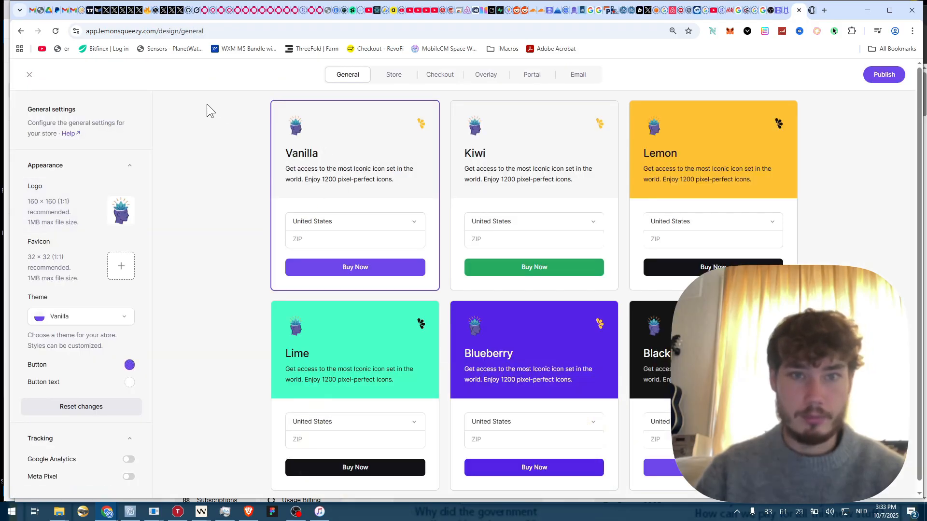
{"action": "left_click", "coordinate": [29, 75]}
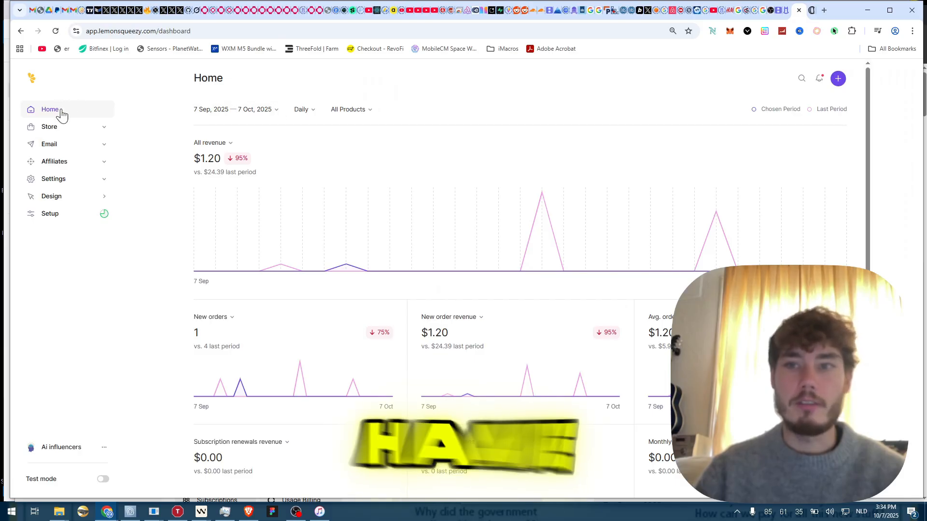
{"action": "scroll", "coordinate": [307, 201], "scroll_direction": "down", "scroll_amount": 5}
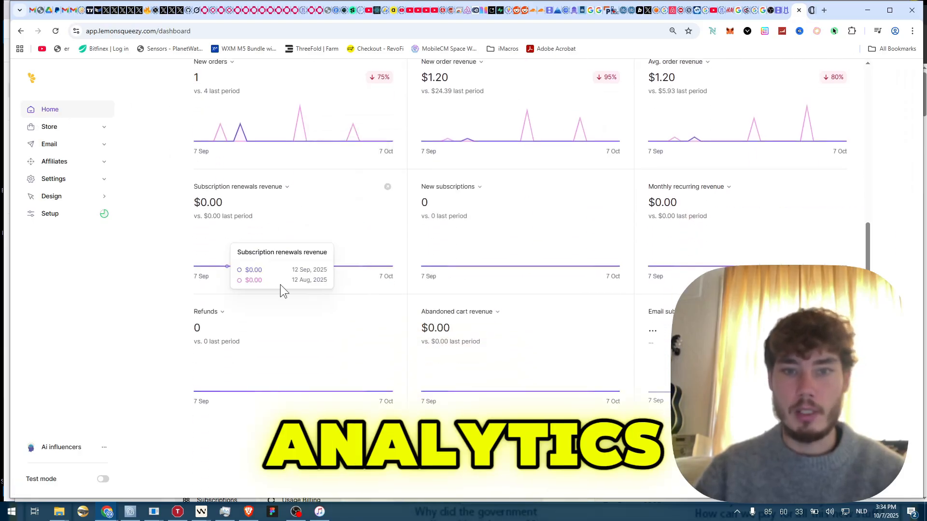
{"action": "scroll", "coordinate": [215, 258], "scroll_direction": "up", "scroll_amount": 5}
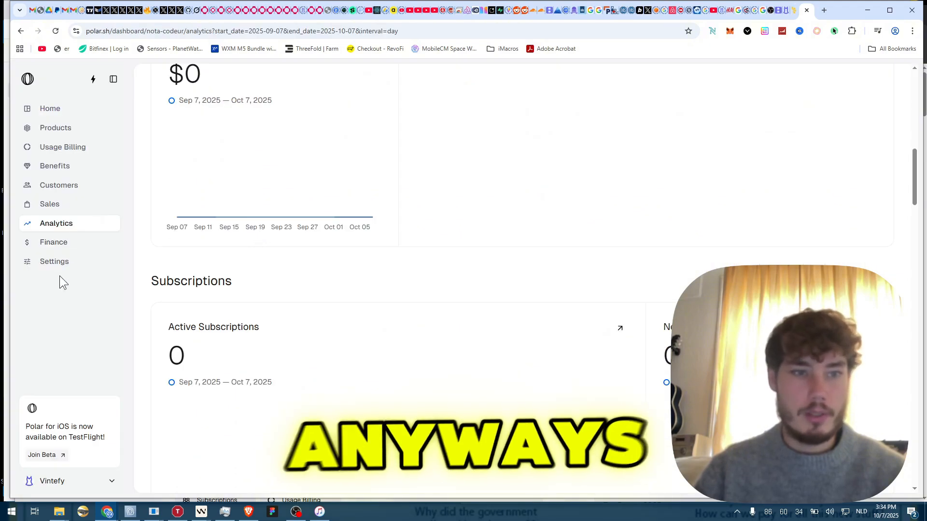
- Look over Polar's organization and custom fields settings, then return to Analytics
{"action": "left_click", "coordinate": [60, 263]}
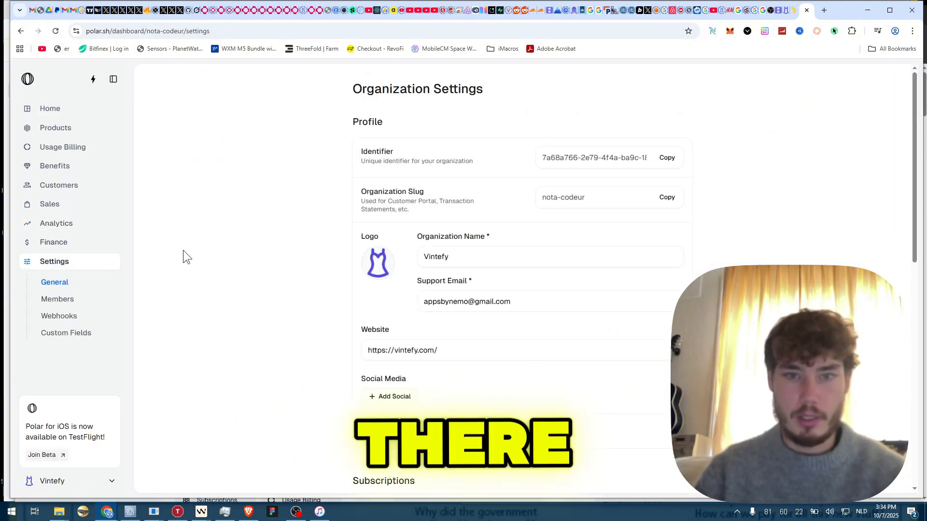
{"action": "scroll", "coordinate": [184, 251], "scroll_direction": "down", "scroll_amount": 10}
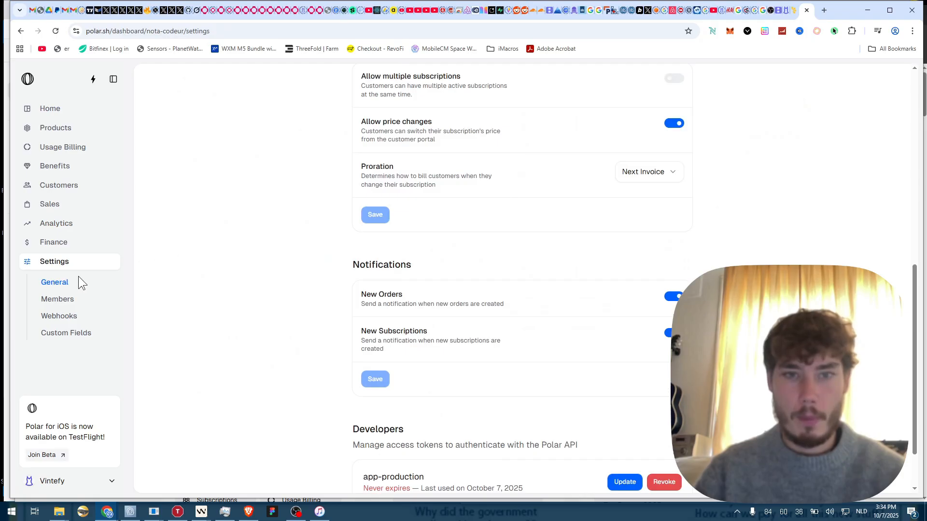
{"action": "left_click", "coordinate": [63, 300]}
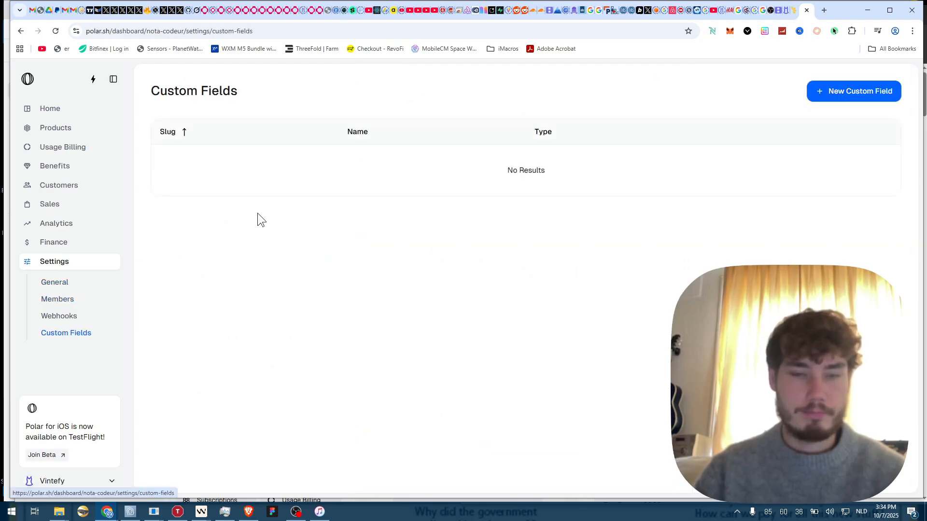
{"action": "left_click", "coordinate": [70, 223]}
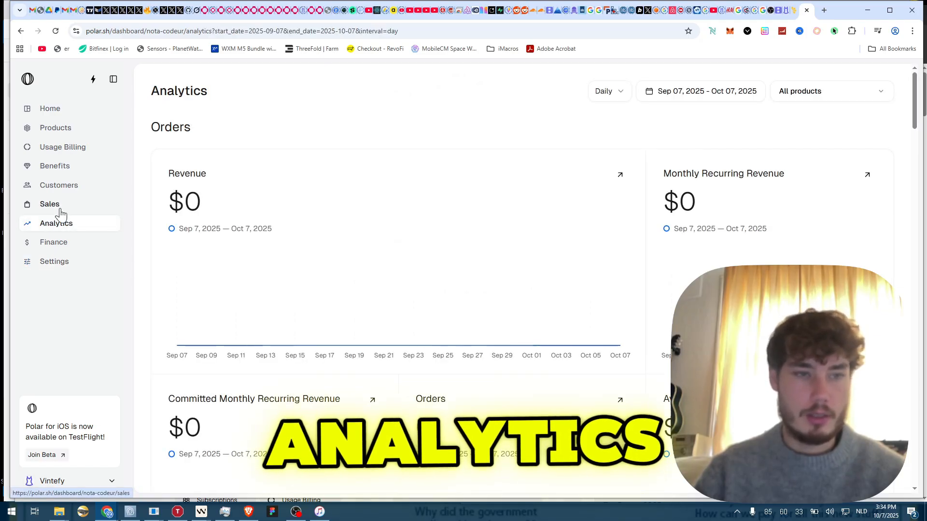
- Check Polar's empty Orders and Subscriptions lists against Lemon Squeezy, then open Settings
{"action": "left_click", "coordinate": [59, 207]}
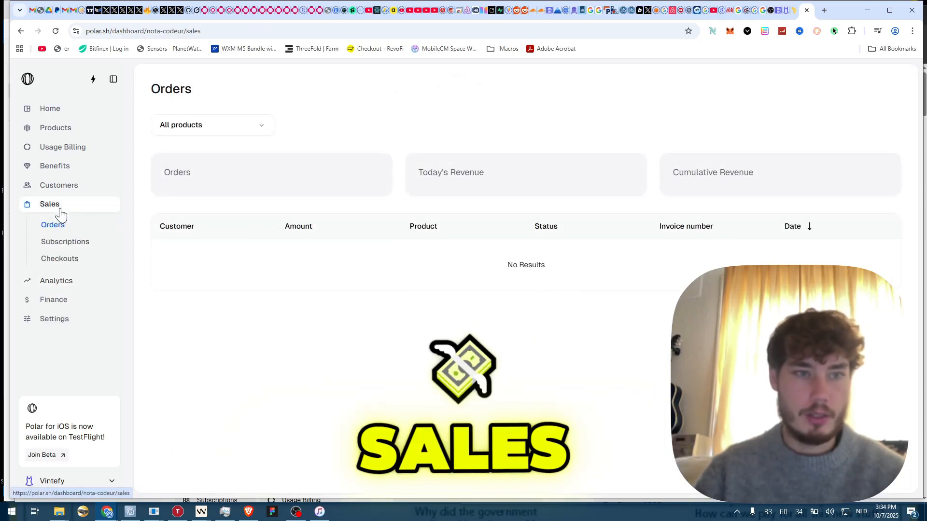
{"action": "left_click", "coordinate": [70, 242]}
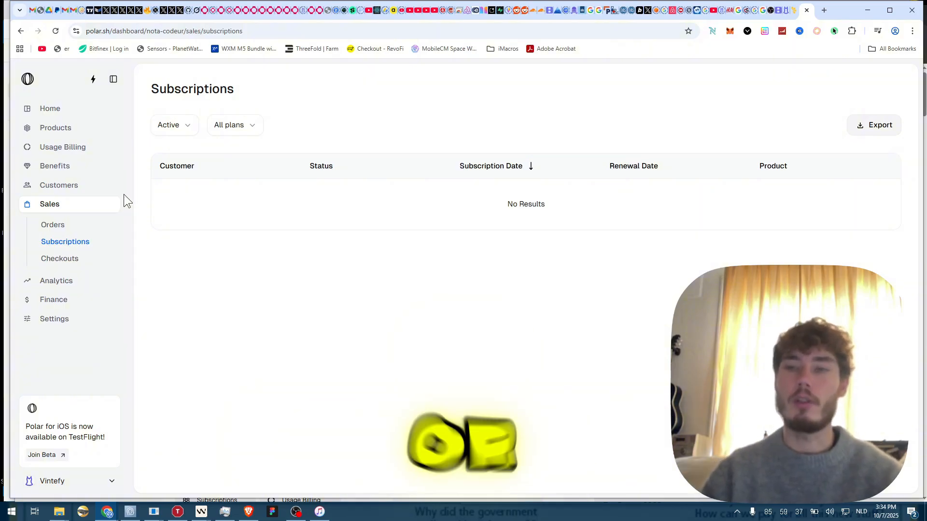
{"action": "key", "text": "ctrl+shift+Tab"}
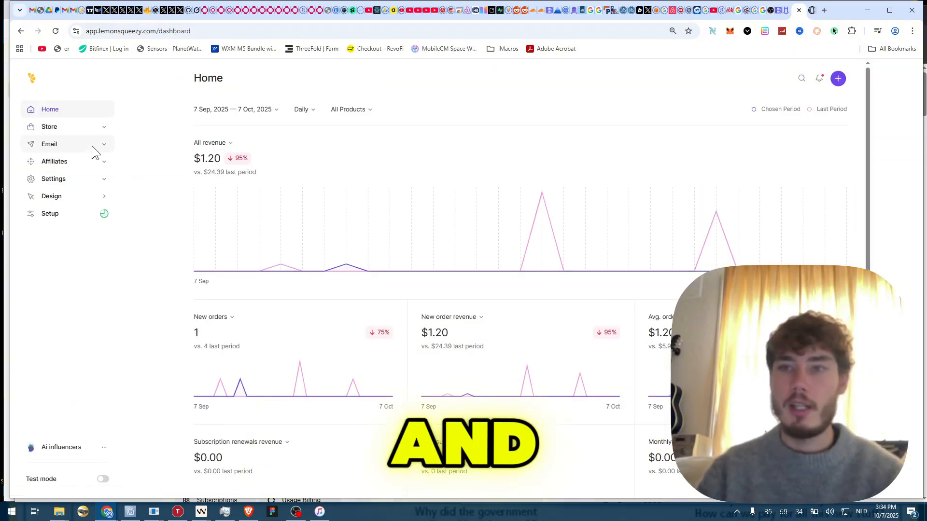
{"action": "key", "text": "ctrl+Tab"}
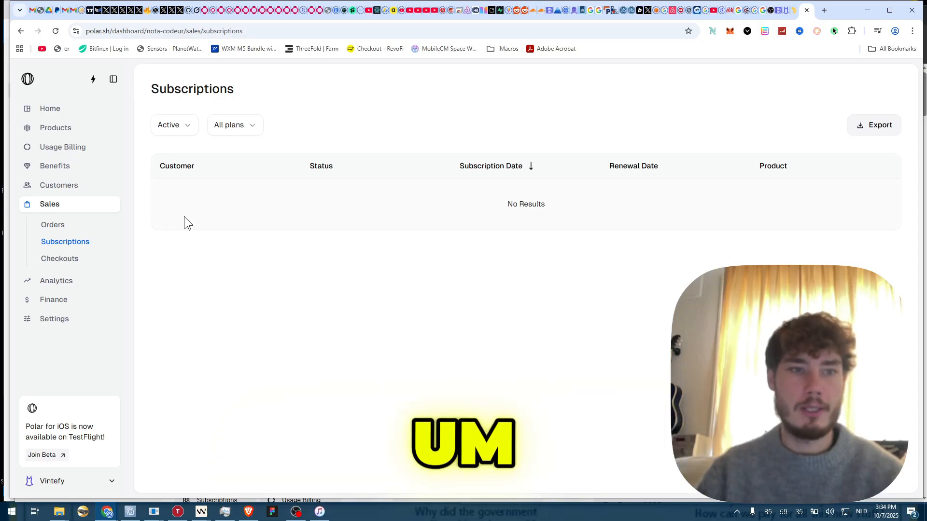
{"action": "left_click", "coordinate": [64, 319]}
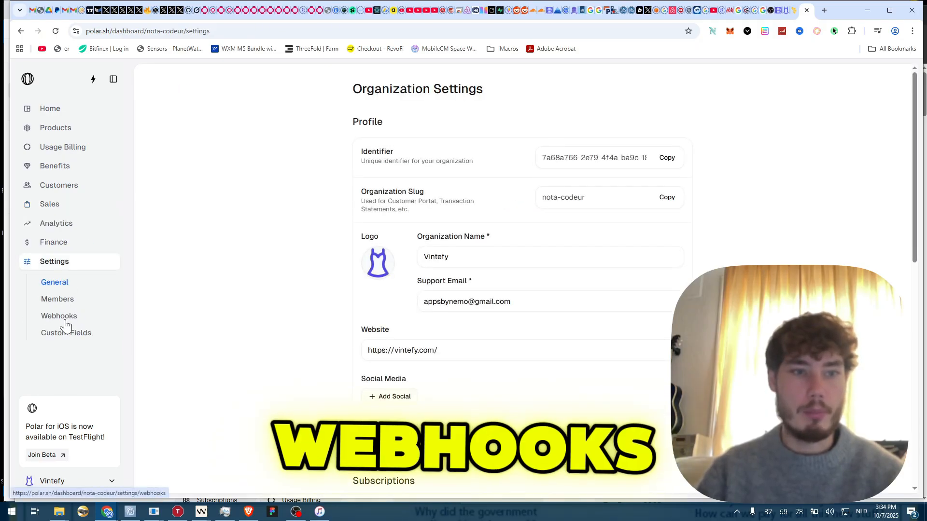
- Open a new Polar webhook endpoint form and toggle checkout.created, customer.updated and checkout.updated events on and off
{"action": "left_click", "coordinate": [60, 317]}
{"action": "left_click", "coordinate": [181, 197]}
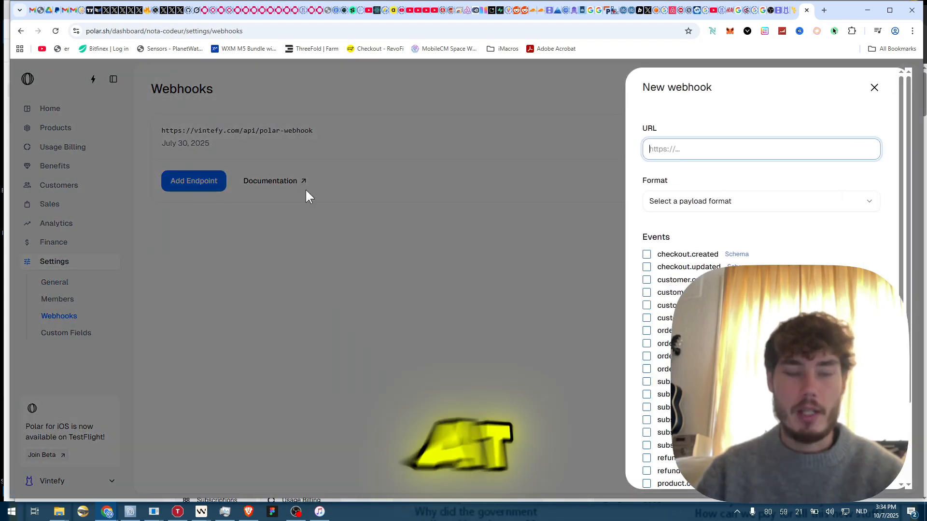
{"action": "scroll", "coordinate": [687, 167], "scroll_direction": "down", "scroll_amount": 2}
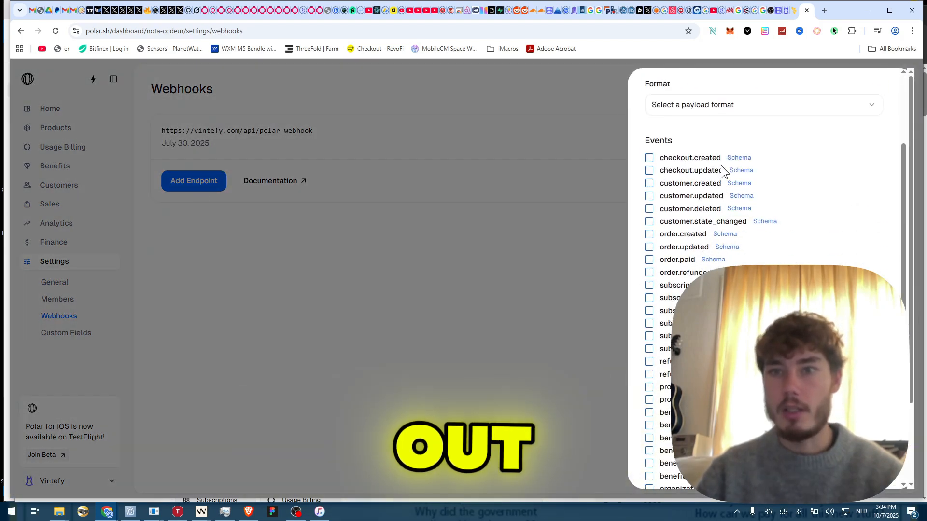
{"action": "left_click", "coordinate": [703, 161]}
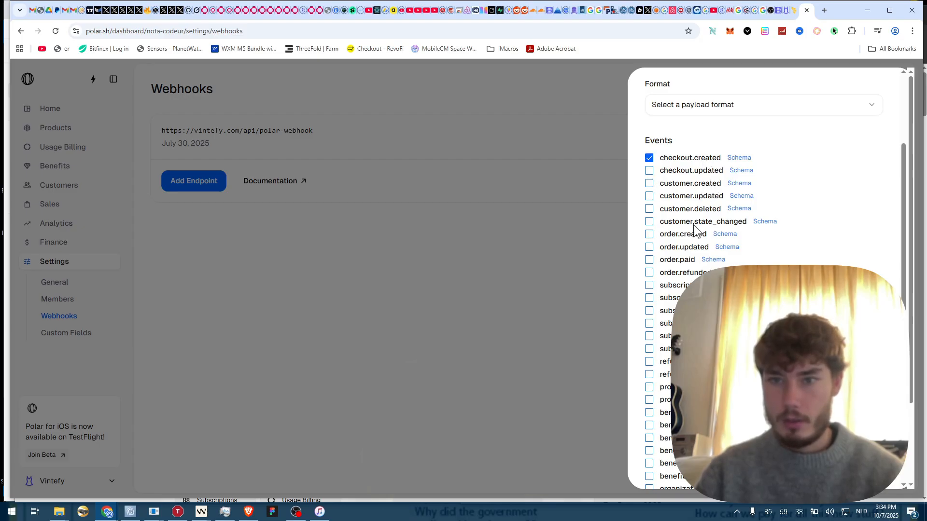
{"action": "scroll", "coordinate": [695, 228], "scroll_direction": "down", "scroll_amount": 1}
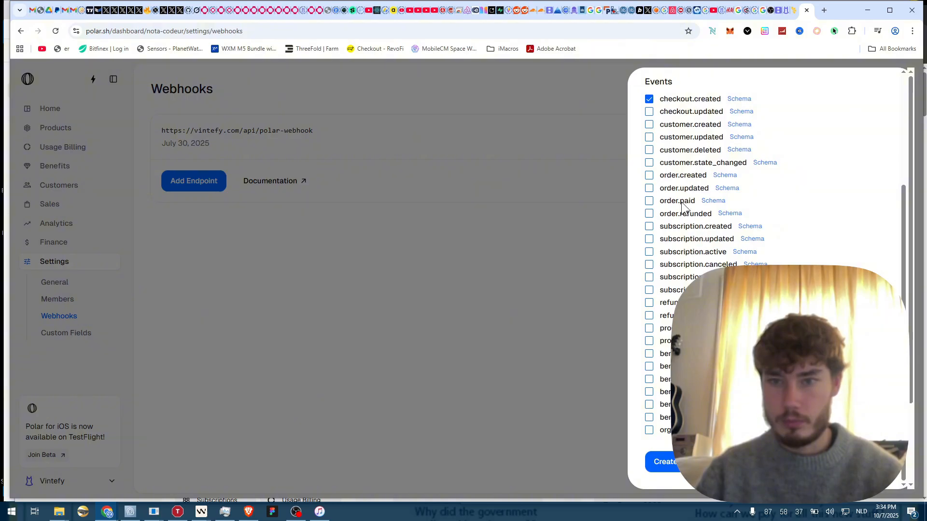
{"action": "left_click", "coordinate": [685, 138]}
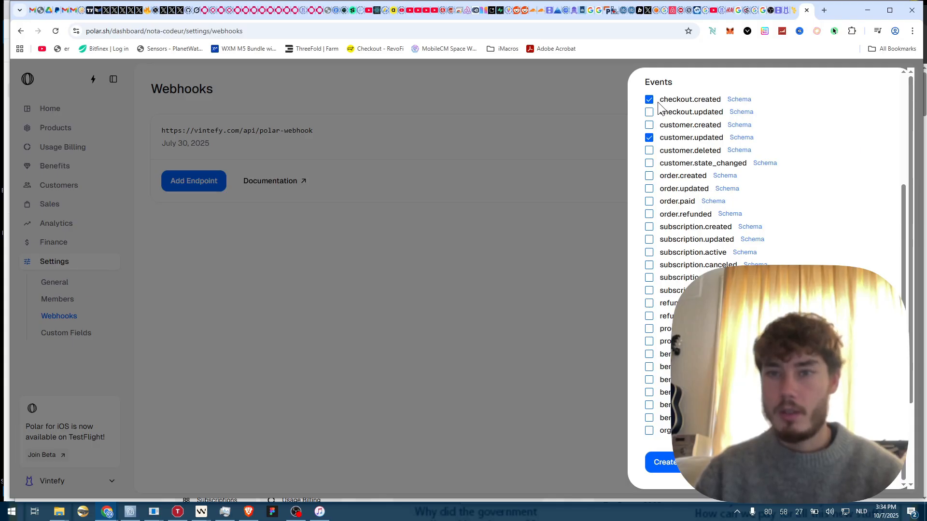
{"action": "left_click", "coordinate": [688, 139]}
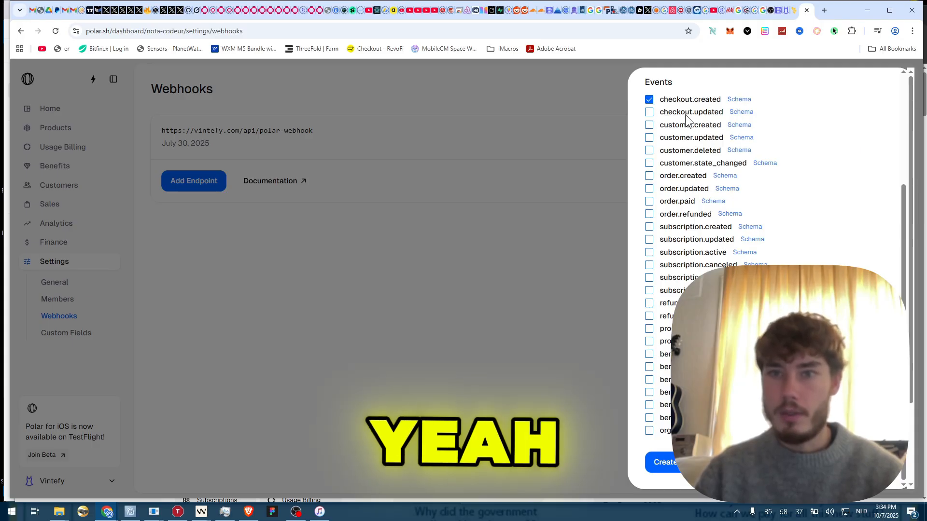
{"action": "left_click", "coordinate": [685, 113]}
{"action": "left_click", "coordinate": [684, 101]}
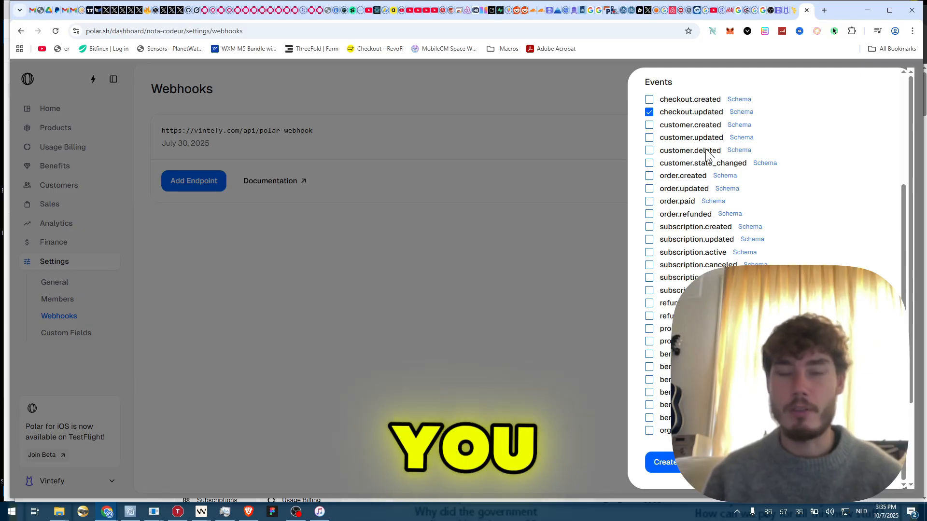
{"action": "left_click", "coordinate": [671, 114]}
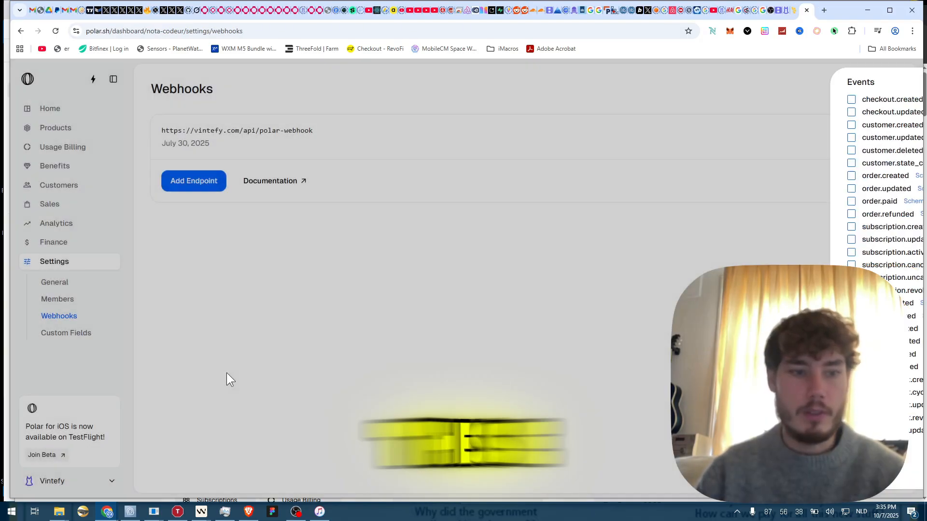
- Close the webhook form and revisit Polar's Home and organization settings pages
{"action": "left_click", "coordinate": [227, 373]}
{"action": "left_click", "coordinate": [108, 480]}
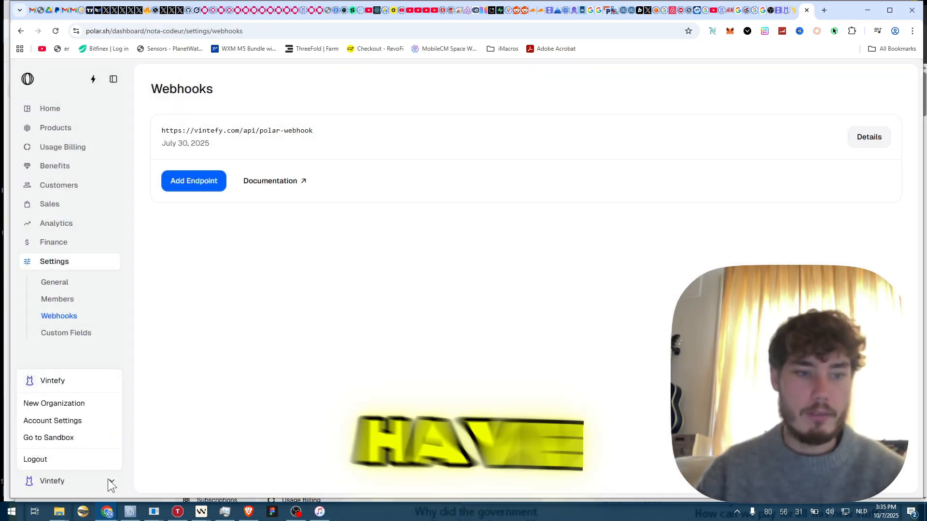
{"action": "left_click", "coordinate": [110, 482]}
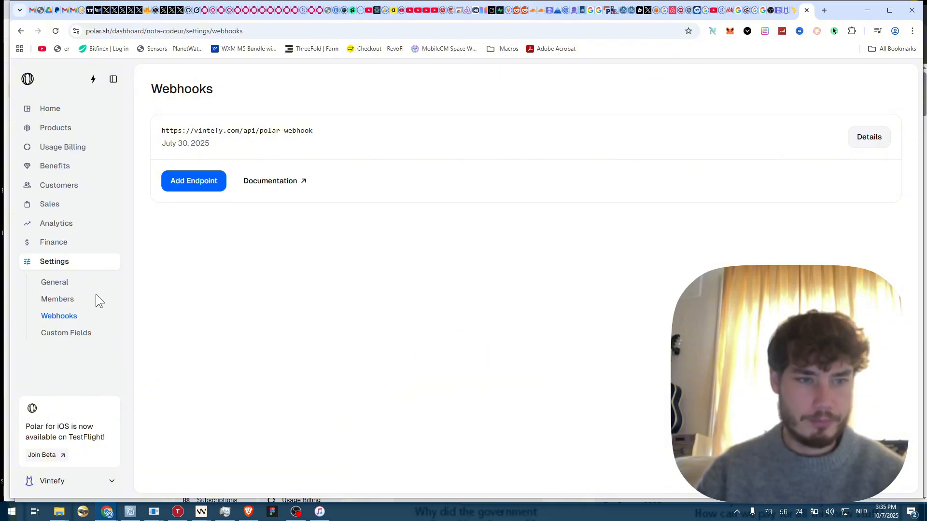
{"action": "left_click", "coordinate": [66, 109]}
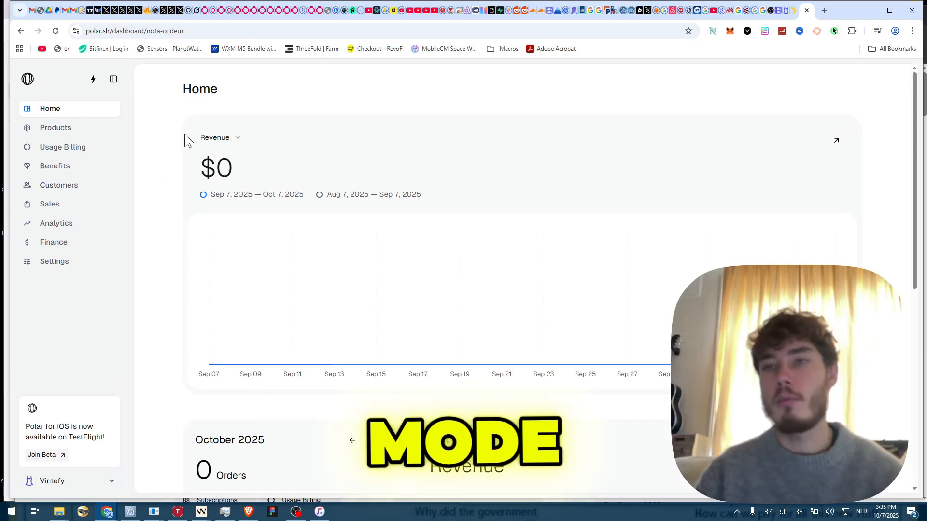
{"action": "key", "text": "ctrl+shift+Tab"}
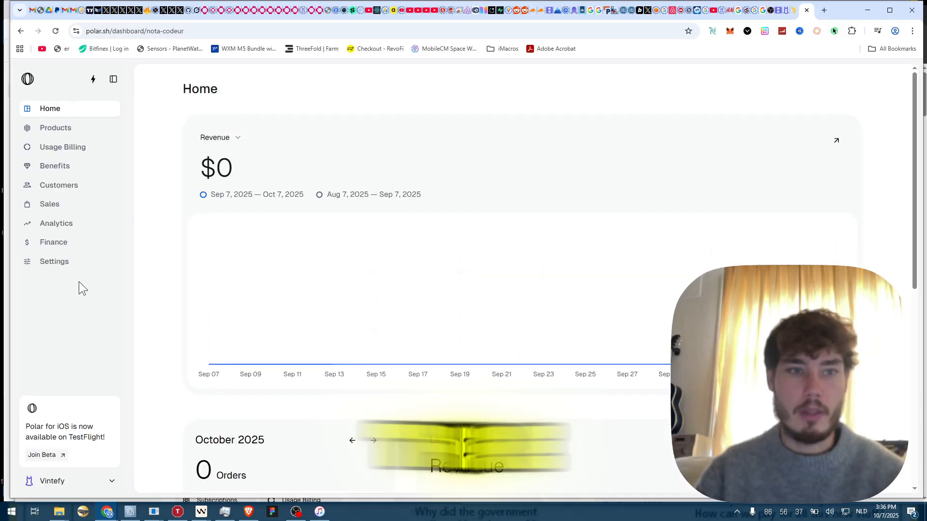
{"action": "left_click", "coordinate": [46, 265]}
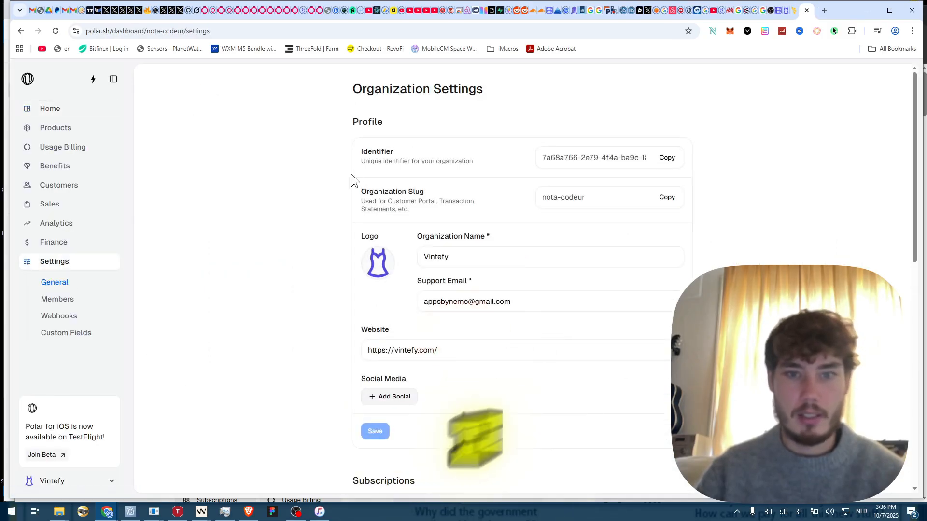
{"action": "scroll", "coordinate": [350, 175], "scroll_direction": "down", "scroll_amount": 4}
{"action": "scroll", "coordinate": [350, 175], "scroll_direction": "down", "scroll_amount": 6}
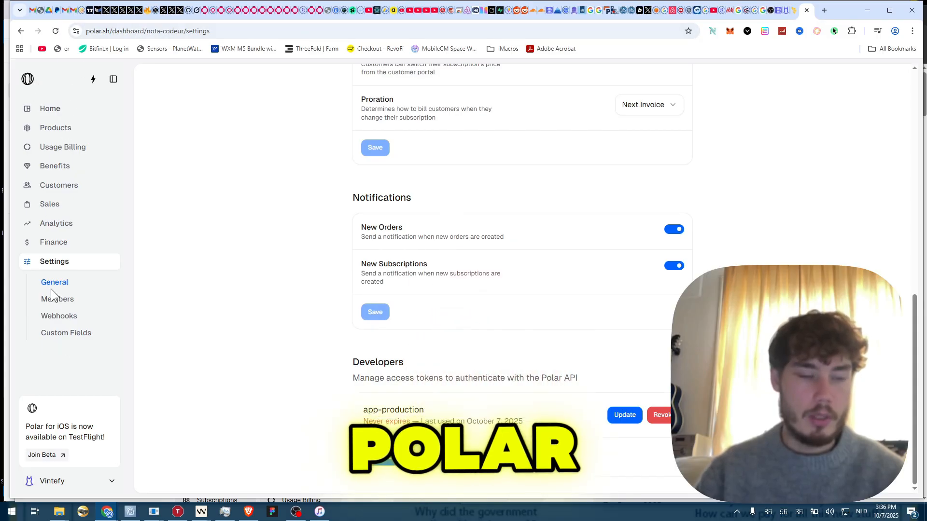
{"action": "left_click", "coordinate": [57, 114]}
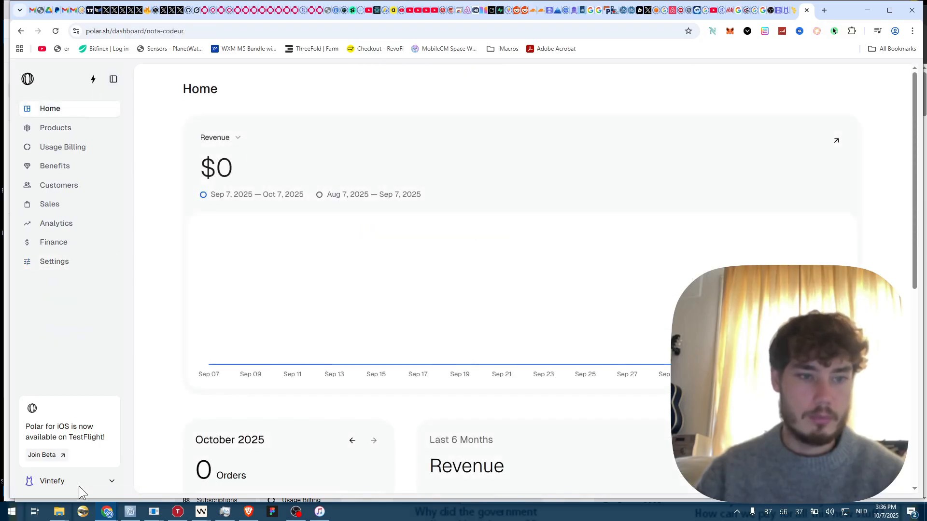
- Switch Polar to the sandbox environment from the organization menu
{"action": "left_click", "coordinate": [67, 480]}
{"action": "left_click", "coordinate": [59, 484]}
{"action": "left_click", "coordinate": [60, 485]}
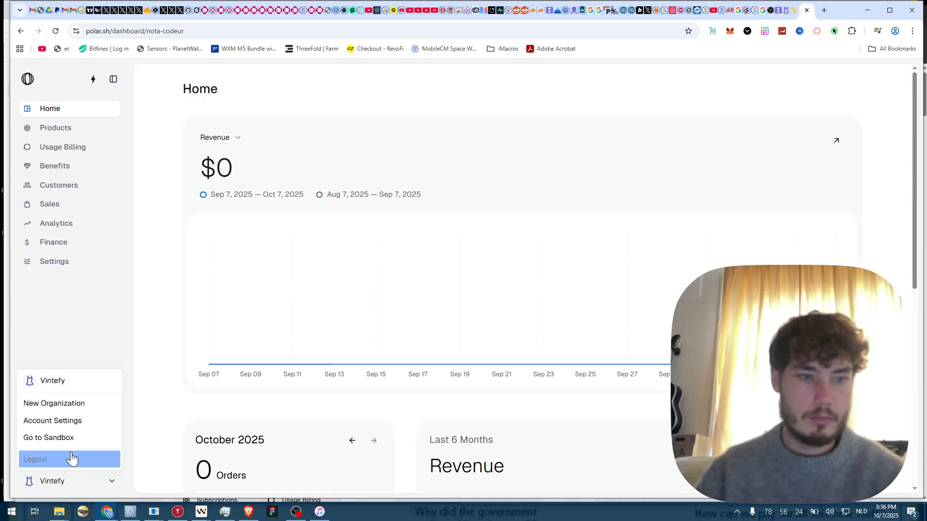
{"action": "left_click", "coordinate": [58, 440]}
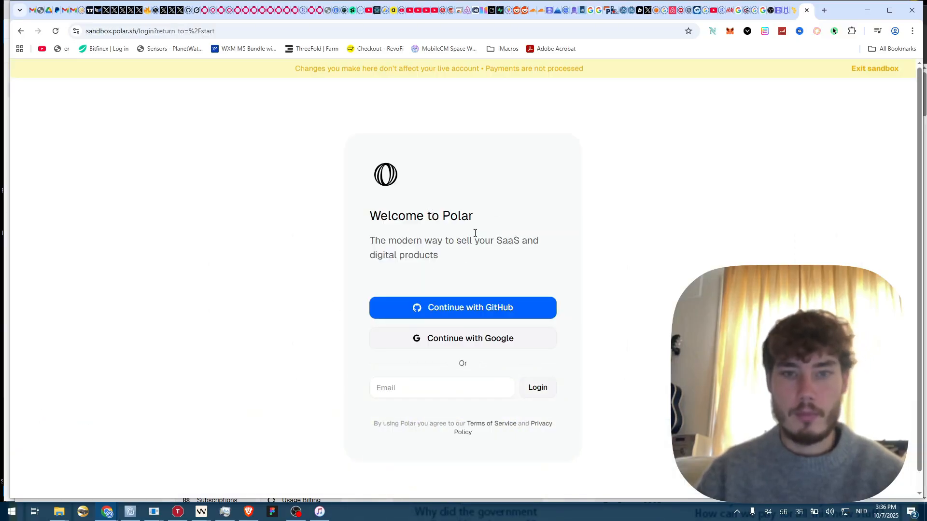
- Highlight and then deselect the tagline text on Polar's sandbox login page
{"action": "left_click_drag", "start_coordinate": [413, 259], "coordinate": [392, 214]}
{"action": "left_click", "coordinate": [456, 274]}
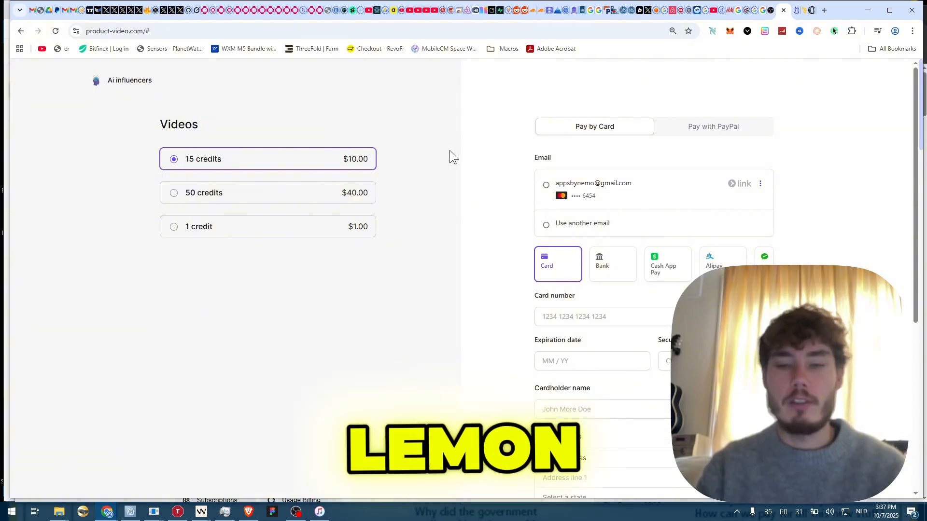
- Scroll through the Lemon Squeezy checkout form for the 15-credit $10.00 pack
{"action": "scroll", "coordinate": [450, 149], "scroll_direction": "down", "scroll_amount": 5}
{"action": "scroll", "coordinate": [450, 150], "scroll_direction": "up", "scroll_amount": 5}
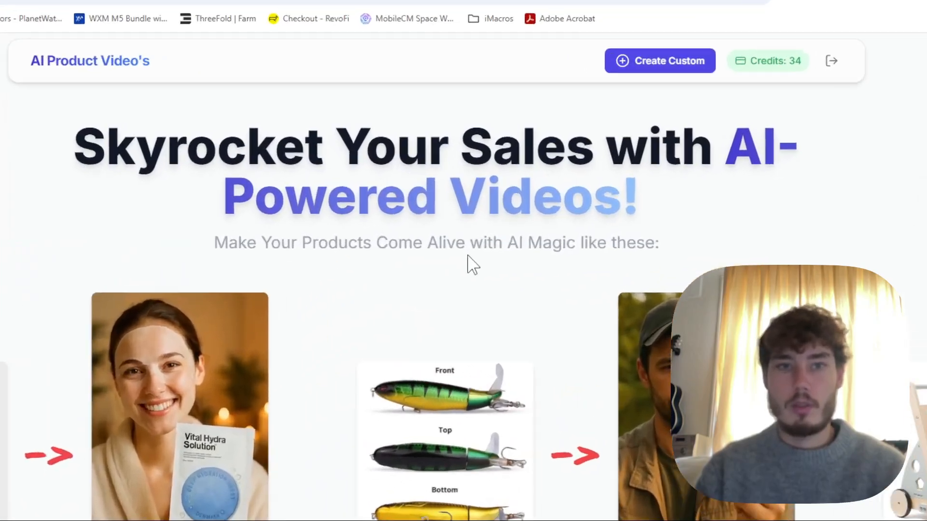
- Switch to OBS and back to Chrome, then scroll the AI Product Video page
{"action": "key", "text": "alt+Tab"}
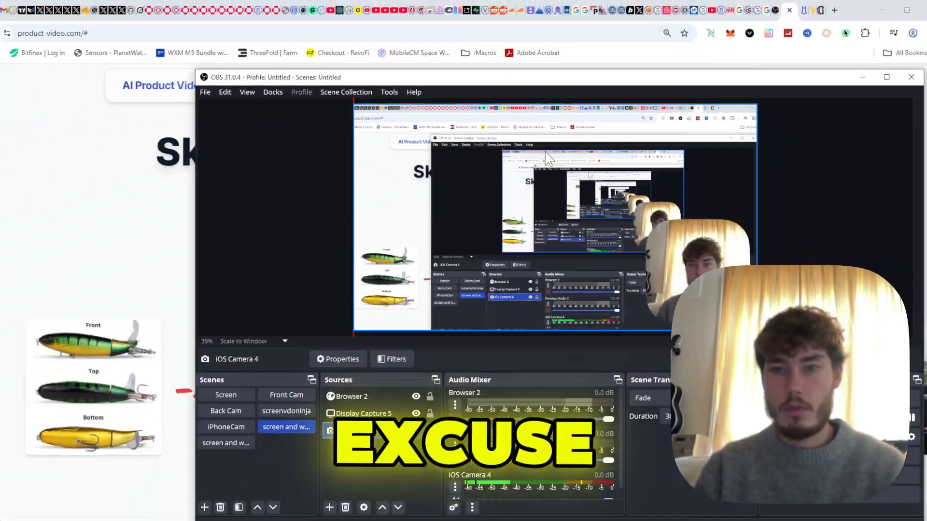
{"action": "key", "text": "alt+Tab"}
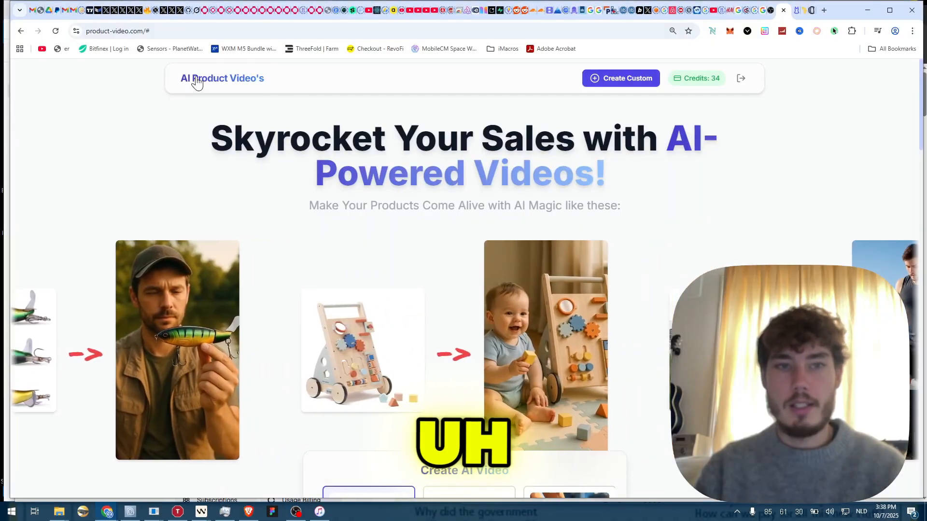
{"action": "scroll", "coordinate": [374, 244], "scroll_direction": "down", "scroll_amount": 12}
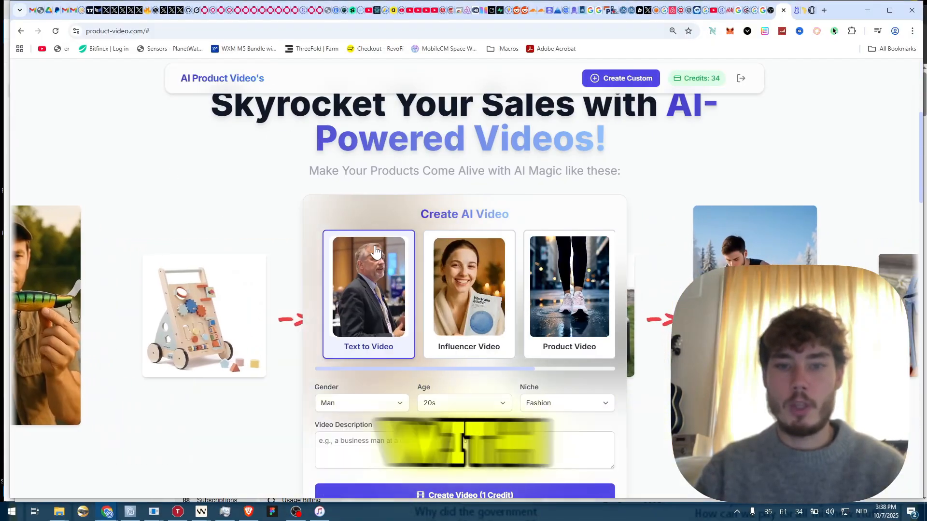
{"action": "scroll", "coordinate": [374, 246], "scroll_direction": "up", "scroll_amount": 10}
- Move to the vintefy.com tab and scroll through its 'Skyrocket Your Vinted Sales' homepage
{"action": "key", "text": "ctrl+Tab"}
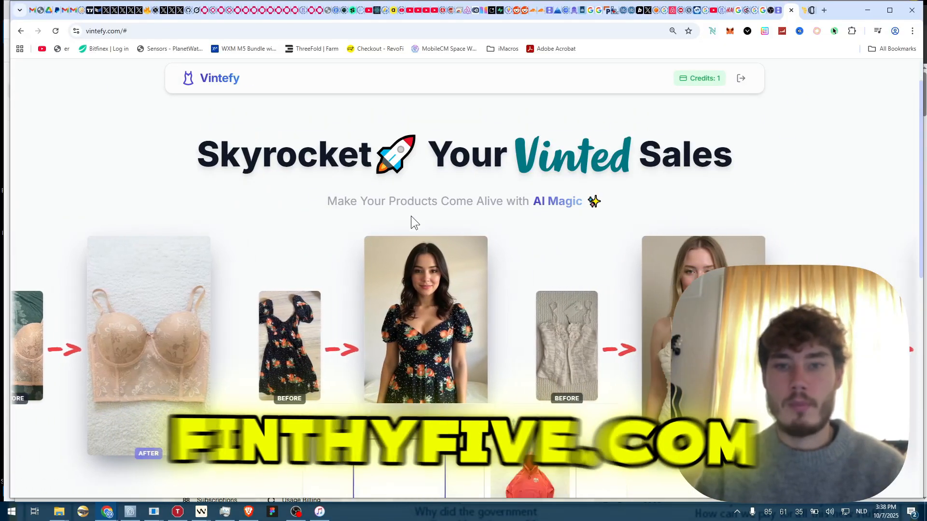
{"action": "scroll", "coordinate": [410, 223], "scroll_direction": "down", "scroll_amount": 3}
{"action": "scroll", "coordinate": [411, 221], "scroll_direction": "down", "scroll_amount": 2}
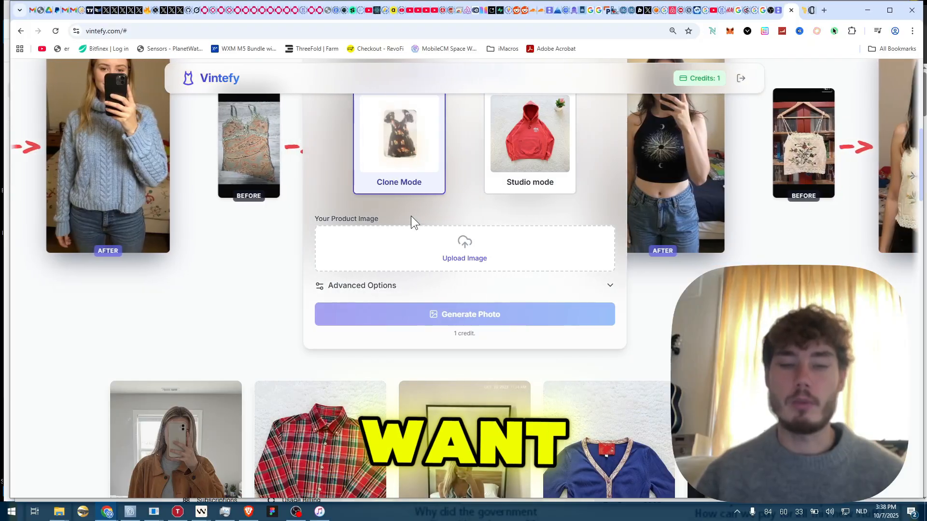
{"action": "scroll", "coordinate": [640, 221], "scroll_direction": "up", "scroll_amount": 5}
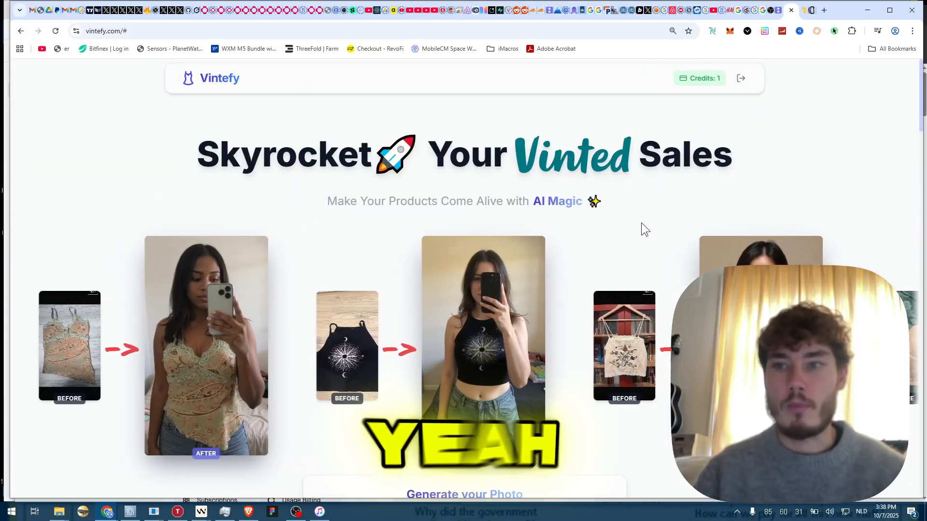